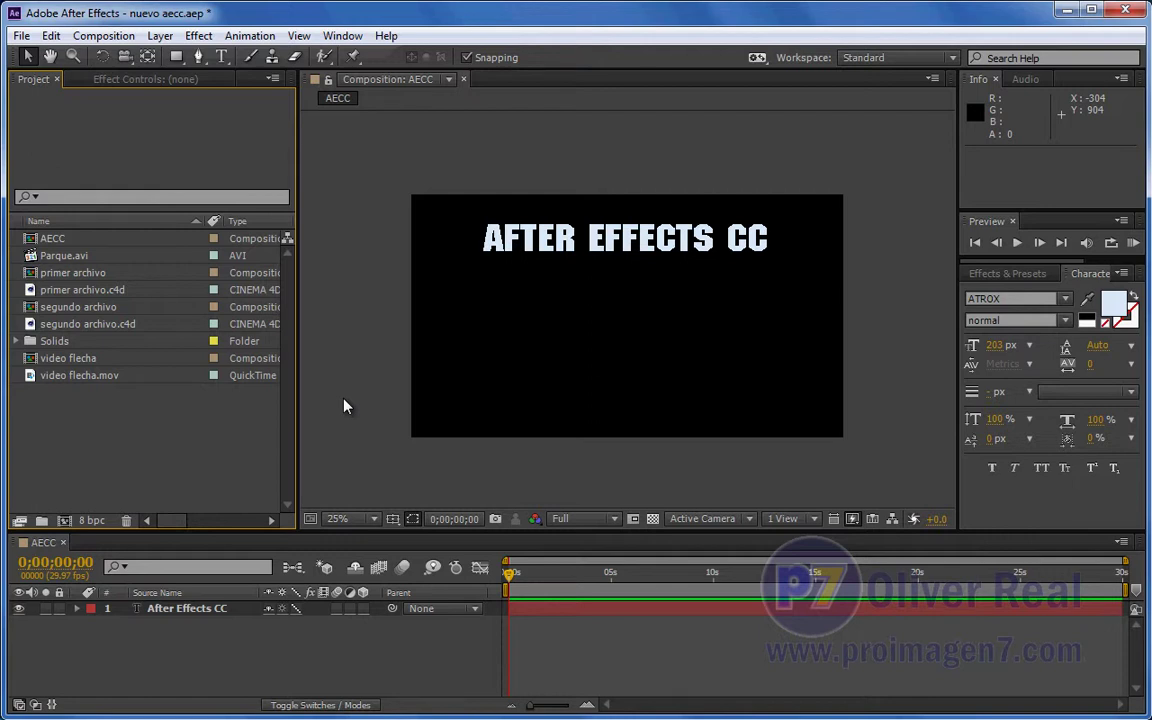
- Make a new composition from the Parque.avi park footage by dropping it on the new-composition icon
click(52, 256)
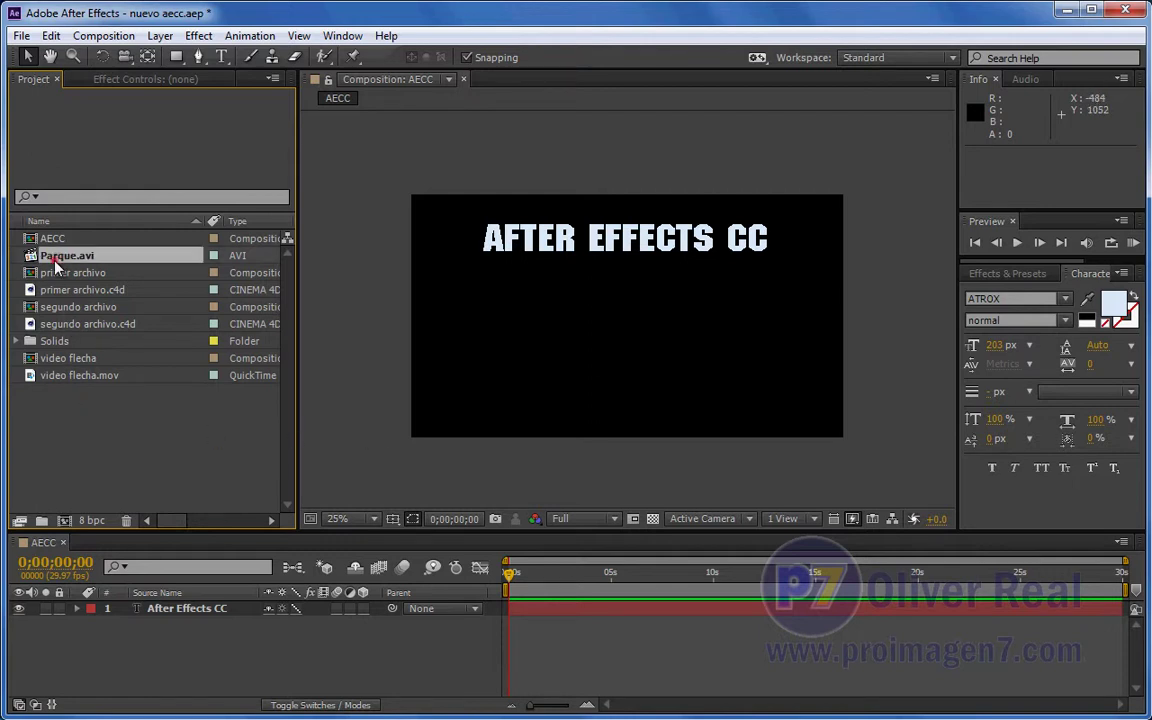
drag(36, 268, 64, 521)
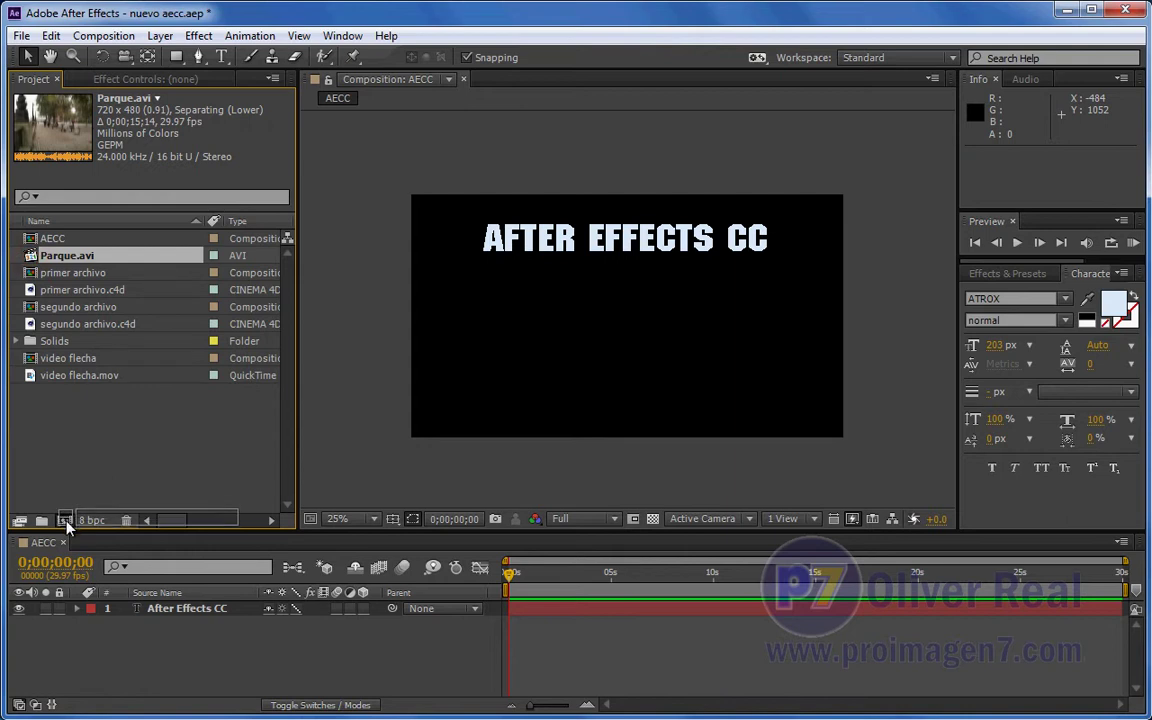
scroll(608, 303, up, 5)
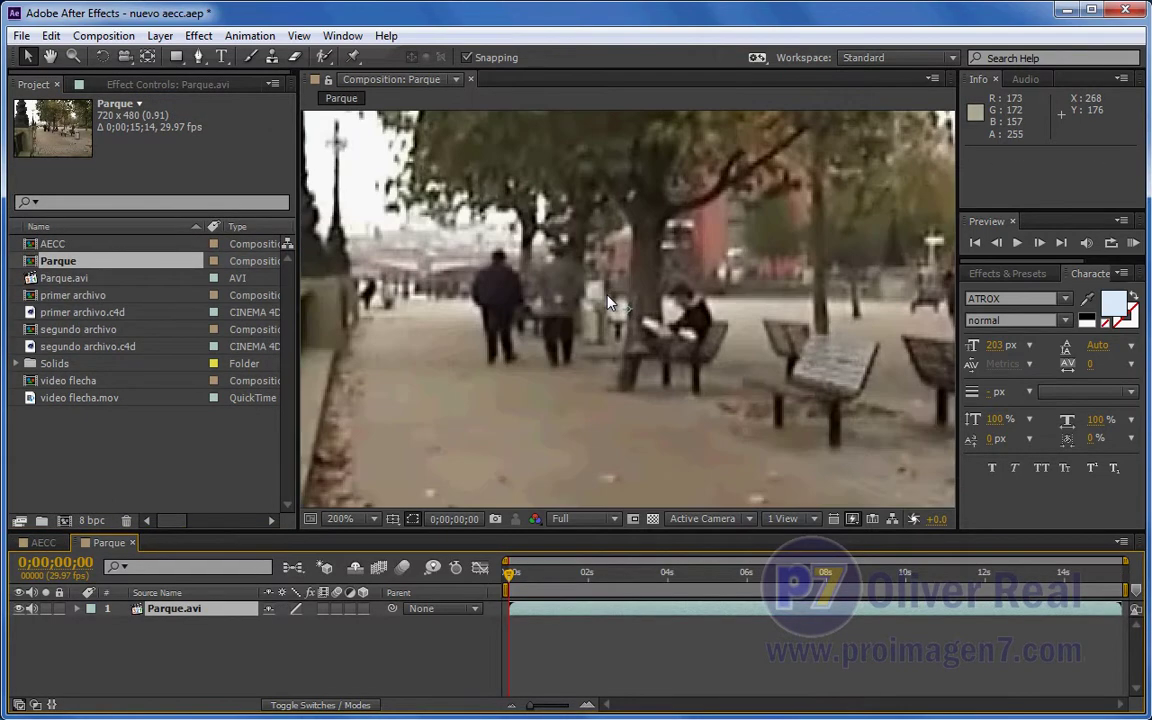
scroll(608, 303, down, 1)
drag(510, 574, 777, 590)
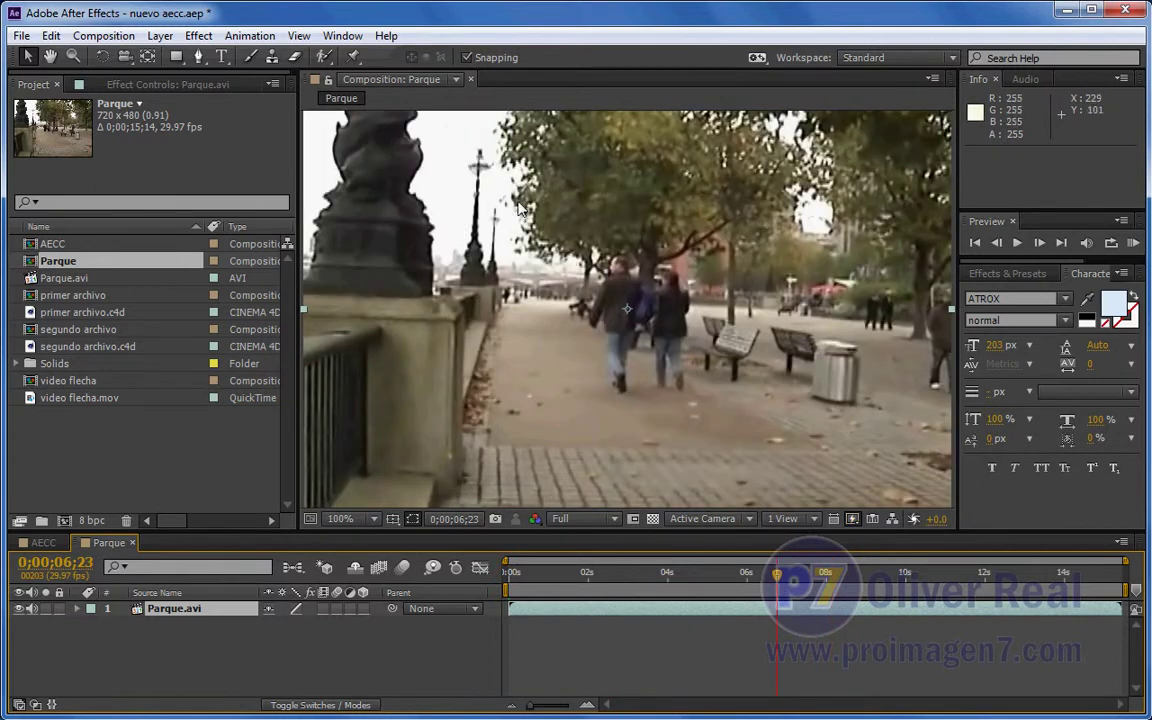
mouse_move(526, 255)
mouse_down()
mouse_move(521, 293)
mouse_move(515, 274)
mouse_up()
click(374, 519)
click(380, 213)
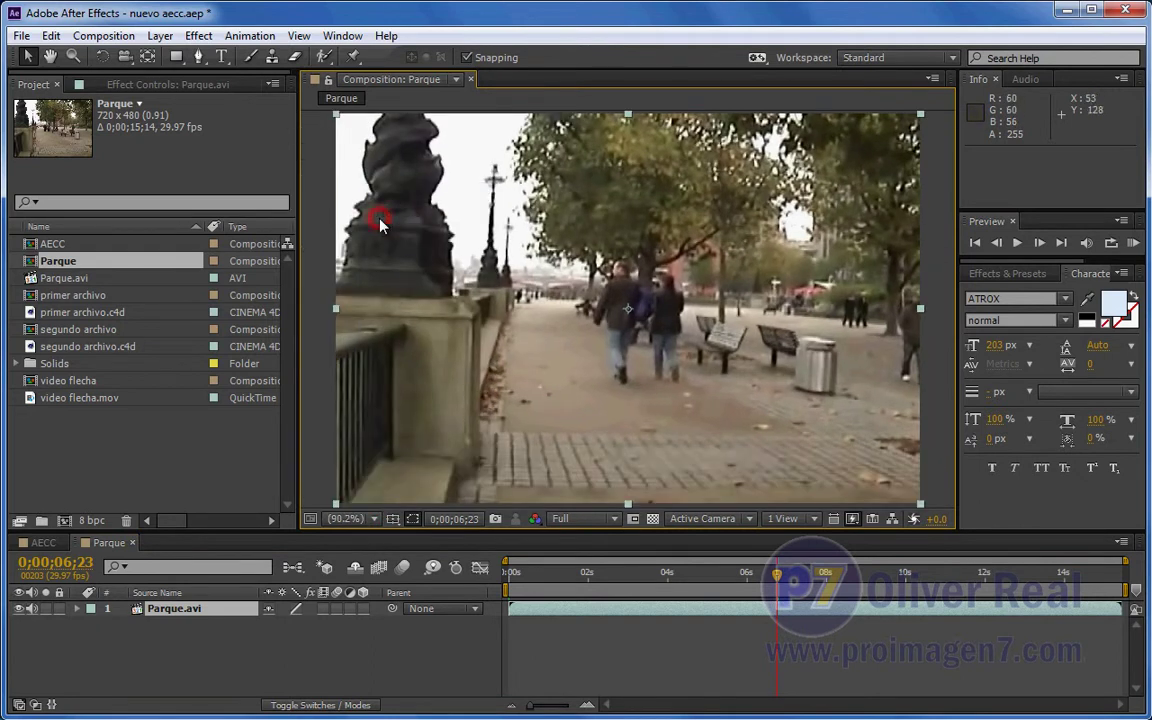
drag(585, 578, 515, 586)
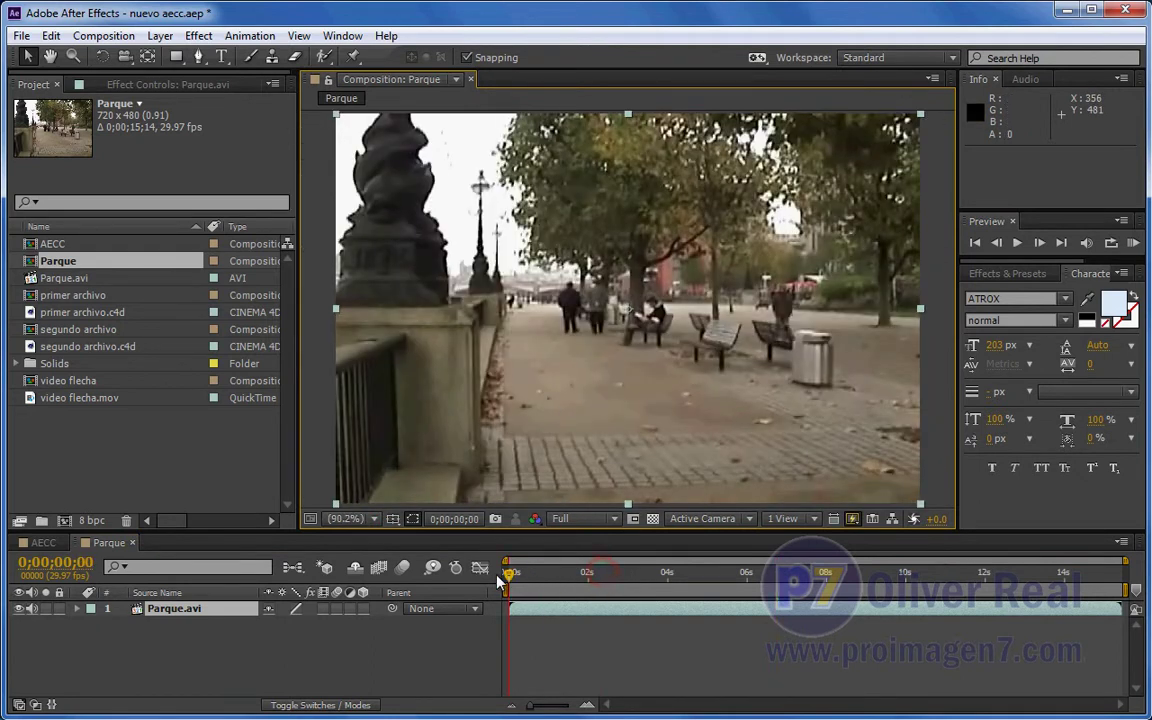
key(space)
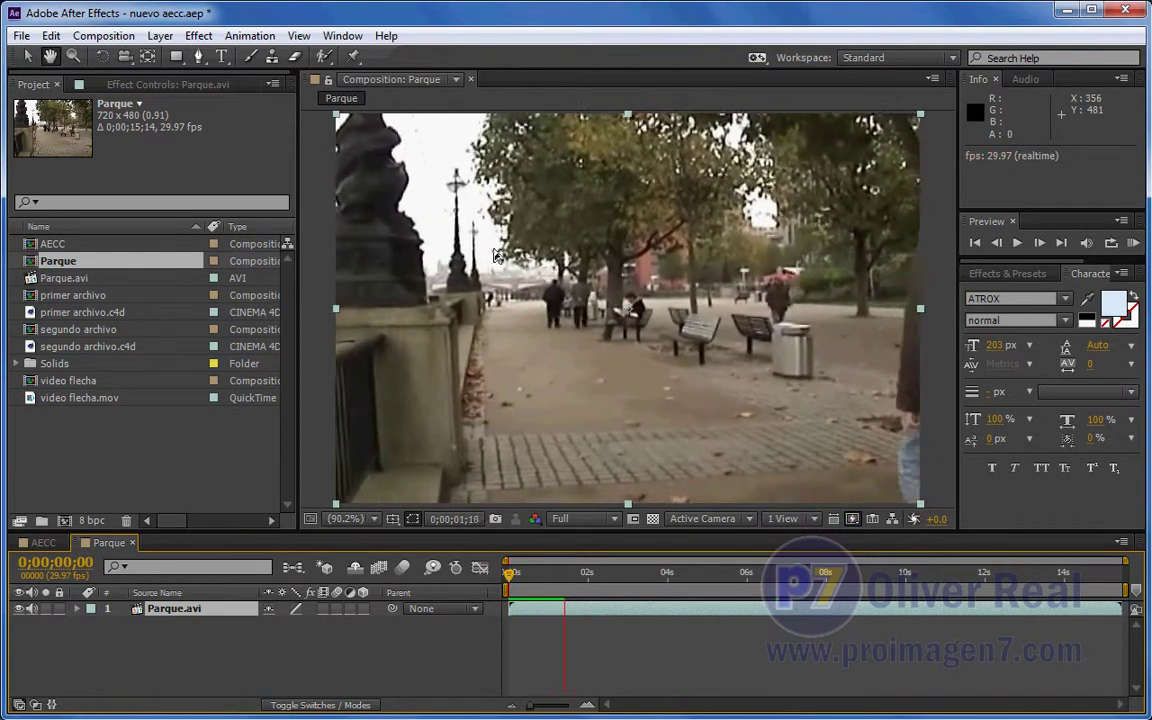
key(space)
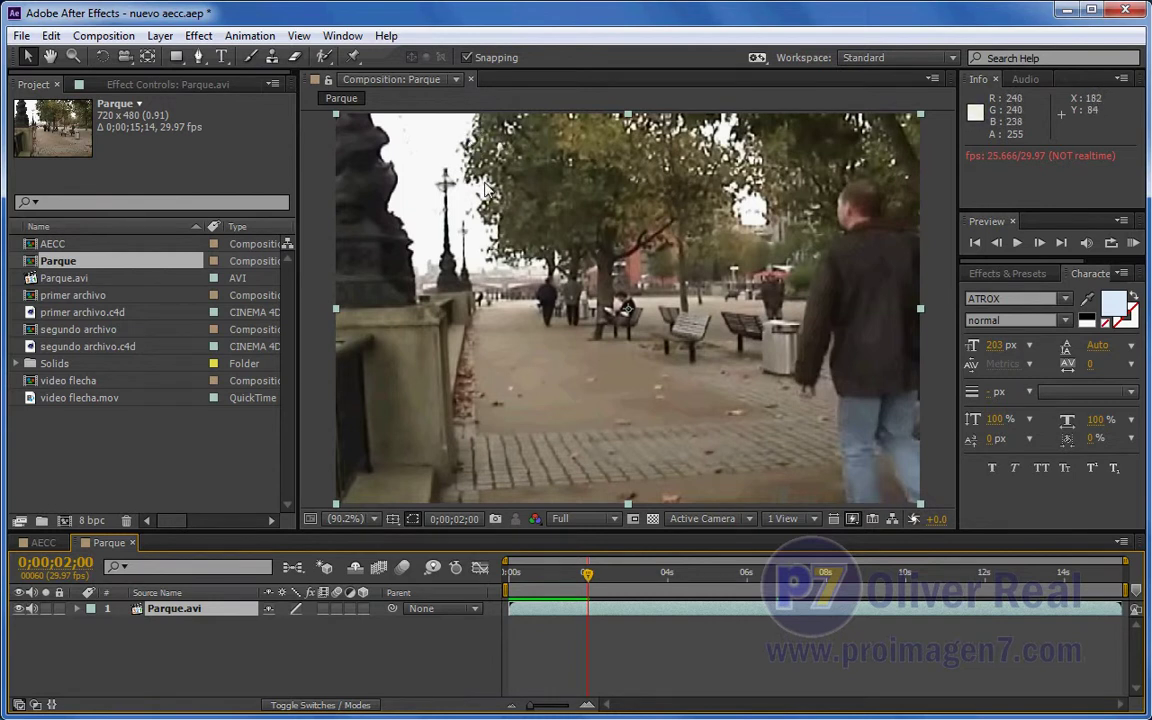
- End the work area at about 0;00;02;00 and trim the Parque comp to the work area
click(633, 518)
mouse_move(583, 585)
mouse_down()
mouse_move(523, 583)
mouse_move(590, 597)
mouse_up()
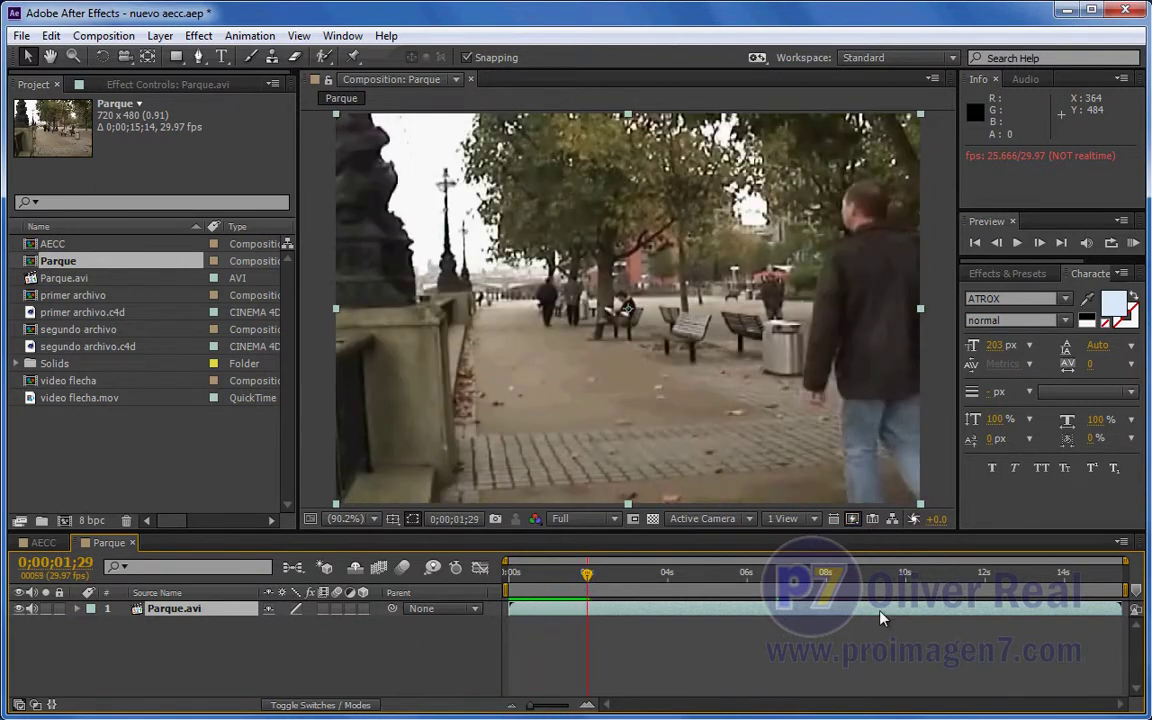
drag(1128, 590, 594, 590)
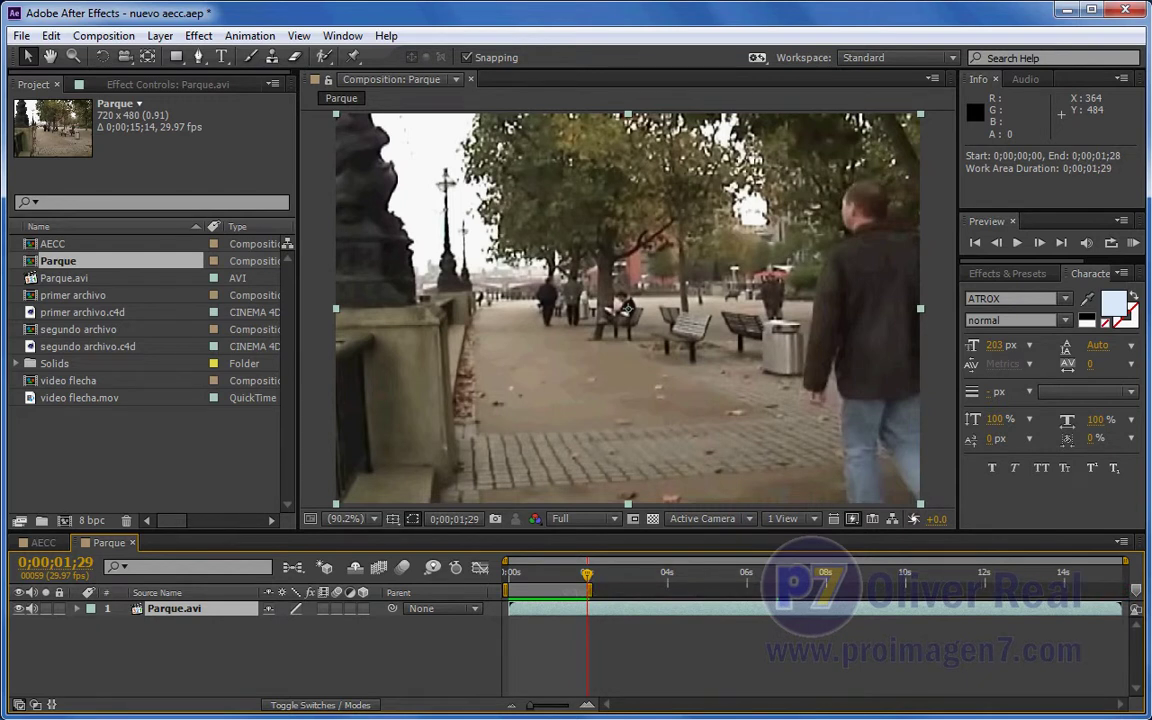
right_click(570, 590)
click(604, 641)
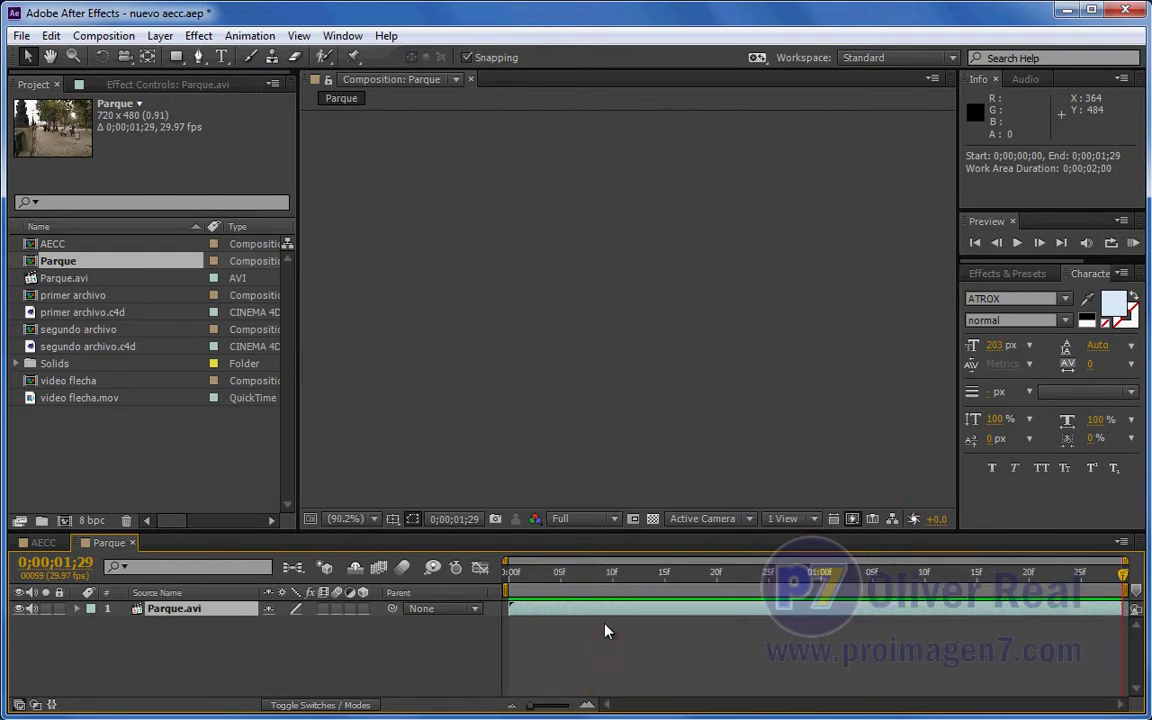
click(560, 584)
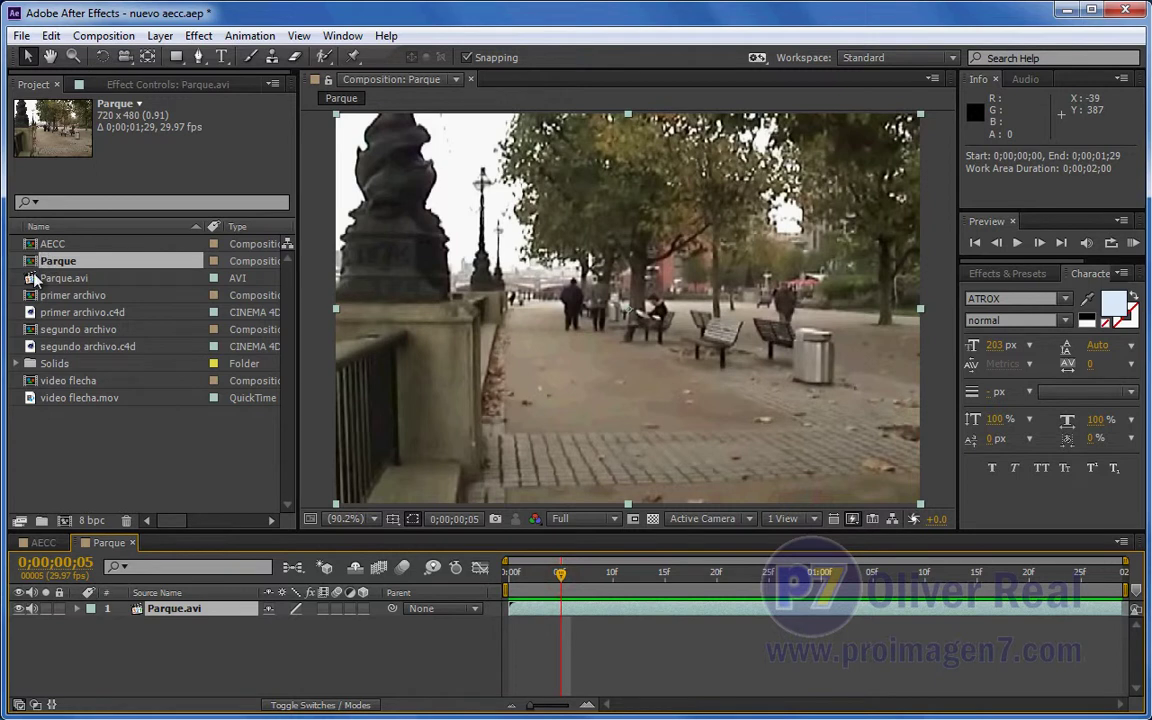
- Open Parque.avi in the Layer panel, preview the two-second clip, and return to frame 0
double_click(141, 614)
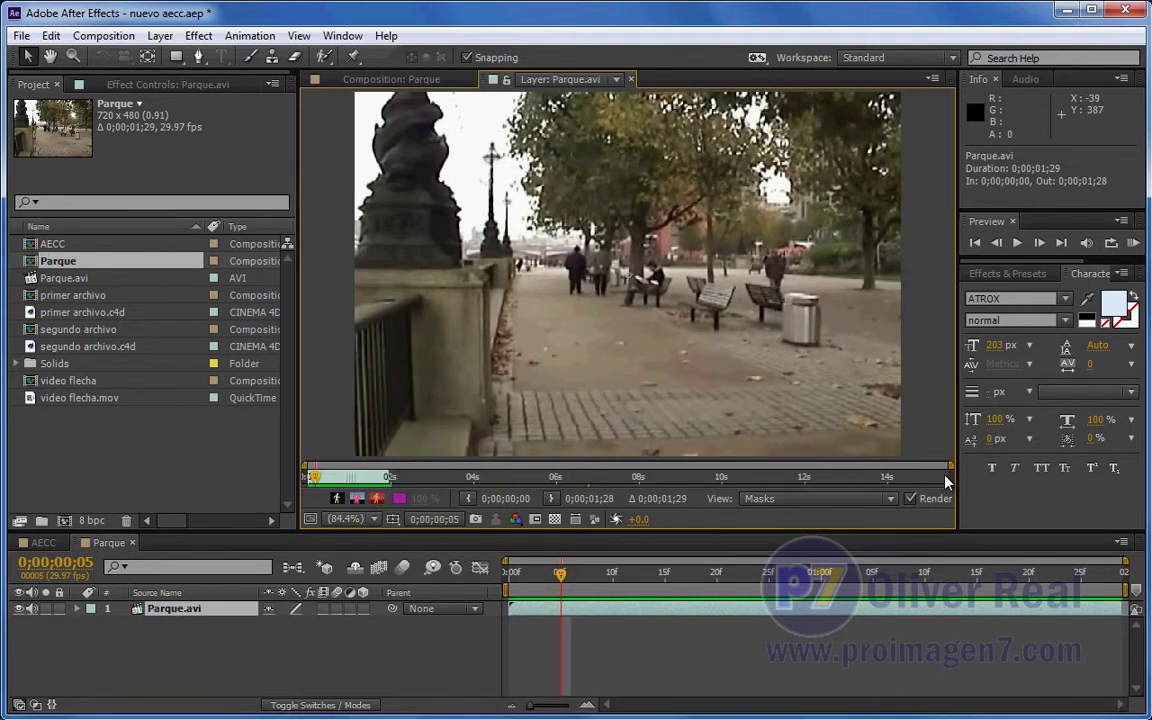
drag(315, 483, 391, 497)
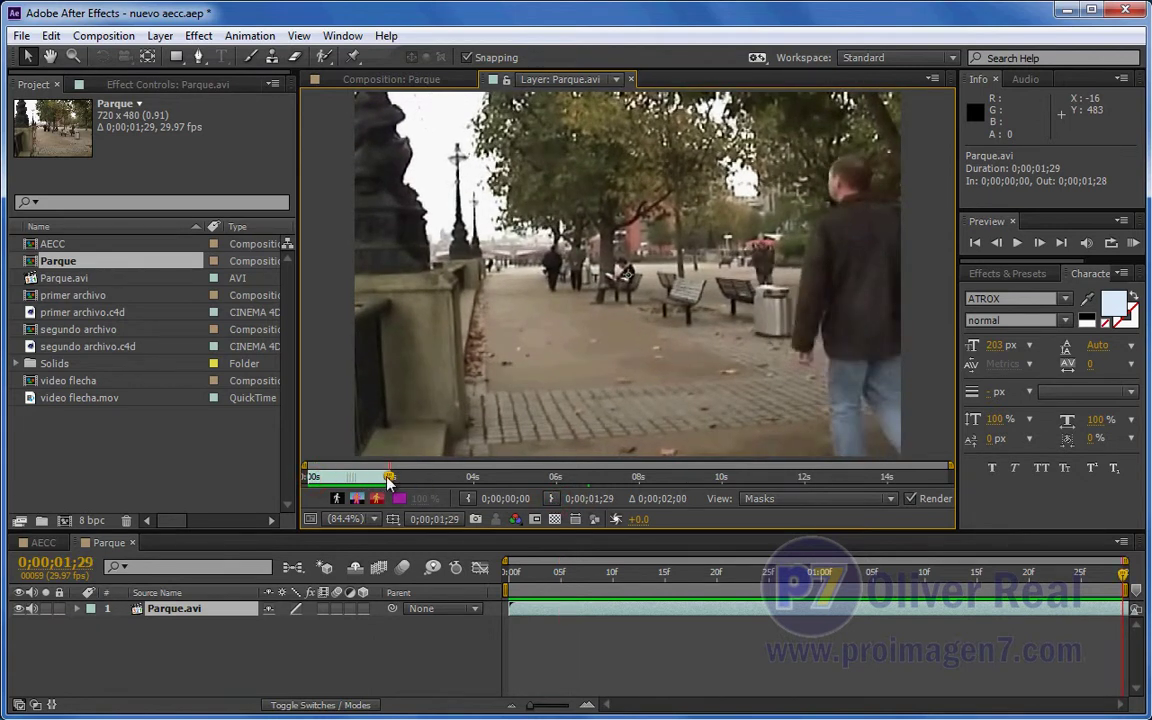
drag(388, 487, 327, 480)
drag(950, 465, 590, 476)
key(KP_0)
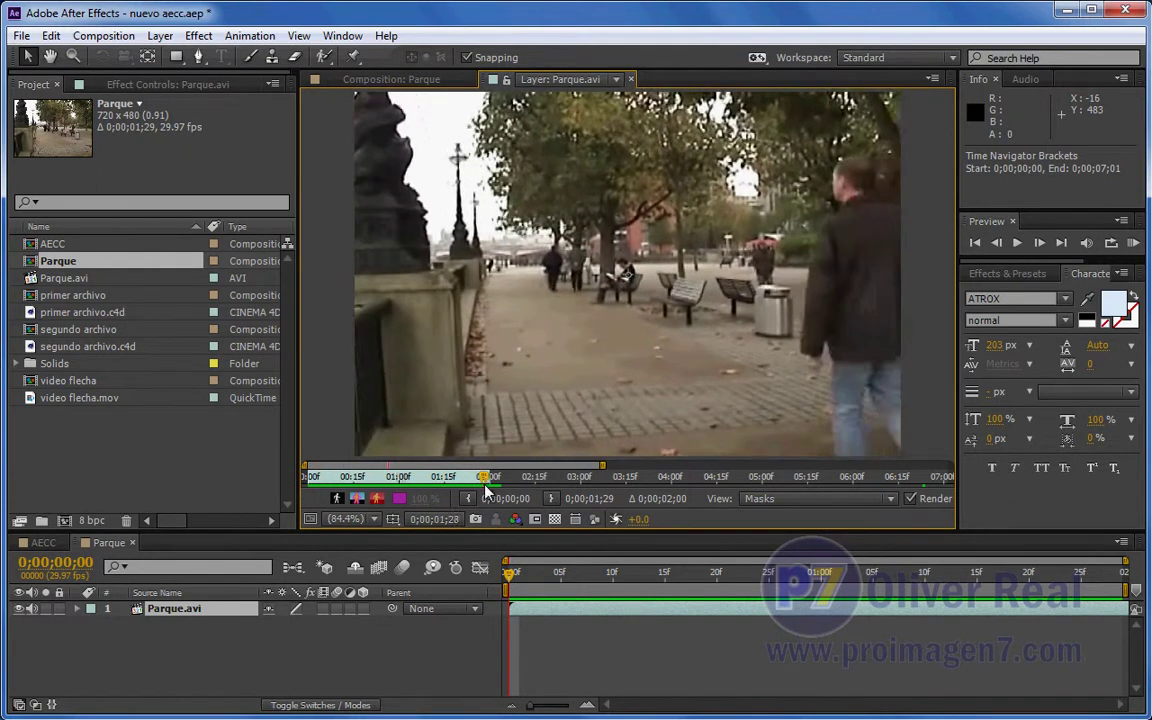
drag(484, 484, 296, 485)
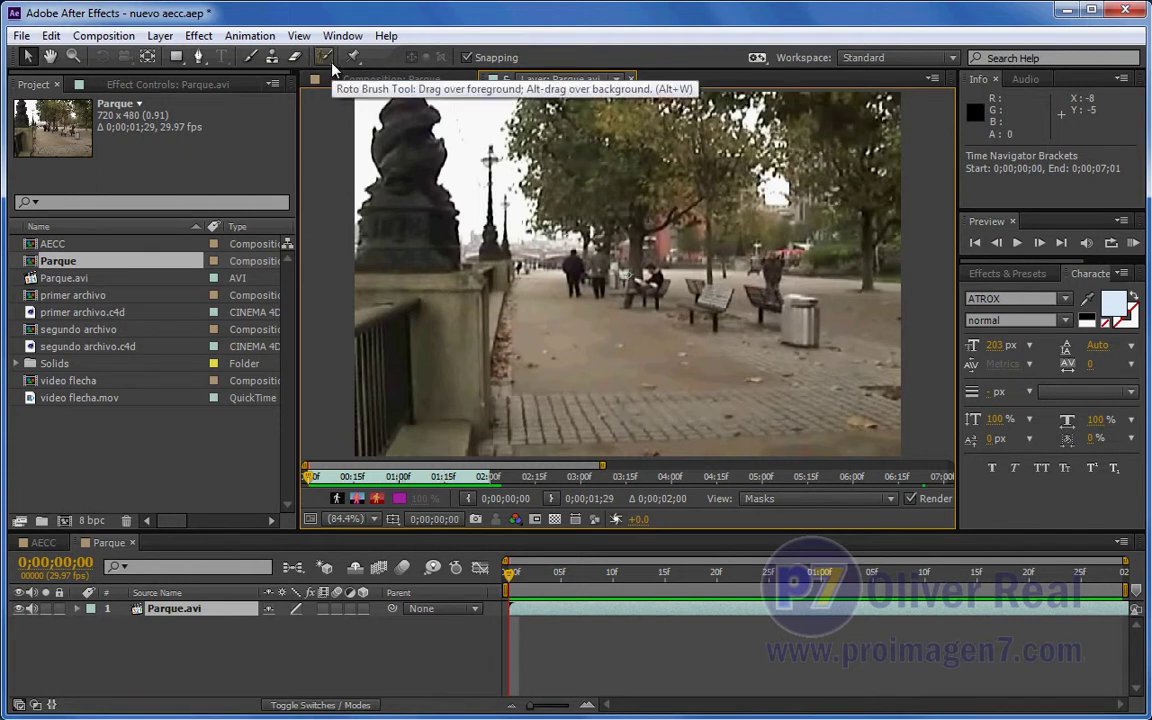
- Choose the Roto Brush Tool and paint a green foreground stroke across the treetops
mouse_move(328, 58)
mouse_down()
mouse_move(415, 67)
mouse_move(418, 82)
mouse_up()
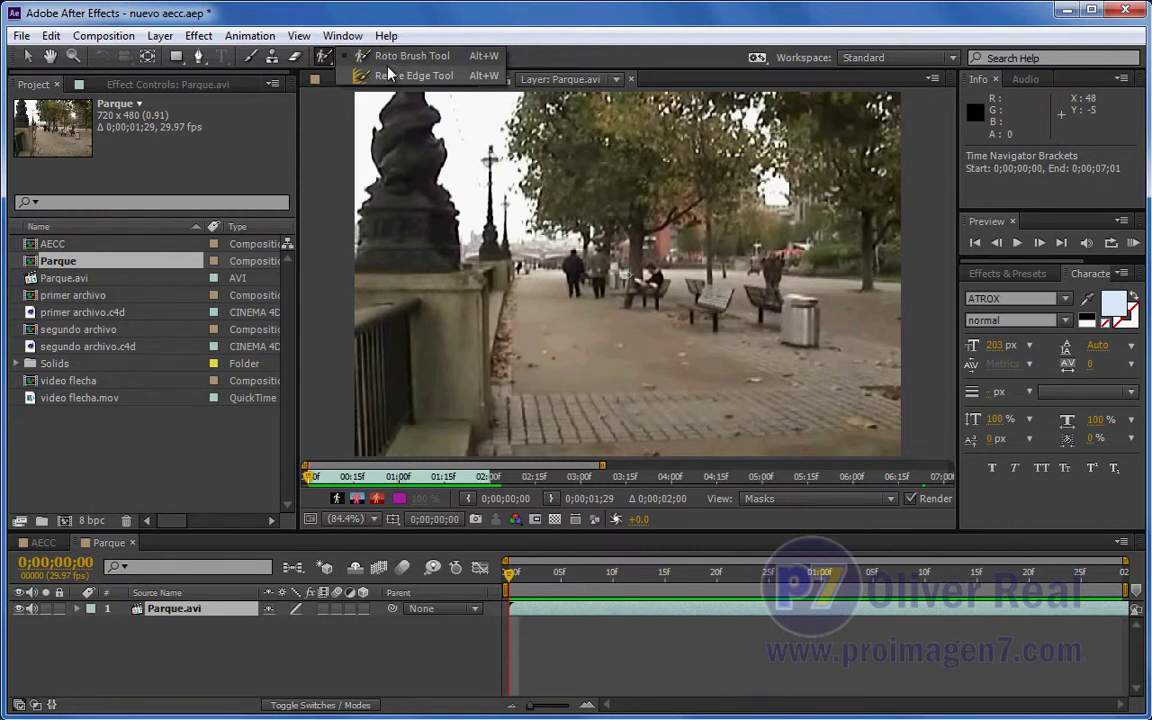
mouse_move(393, 74)
mouse_down()
mouse_move(388, 57)
mouse_move(392, 88)
mouse_move(391, 61)
mouse_move(412, 60)
mouse_up()
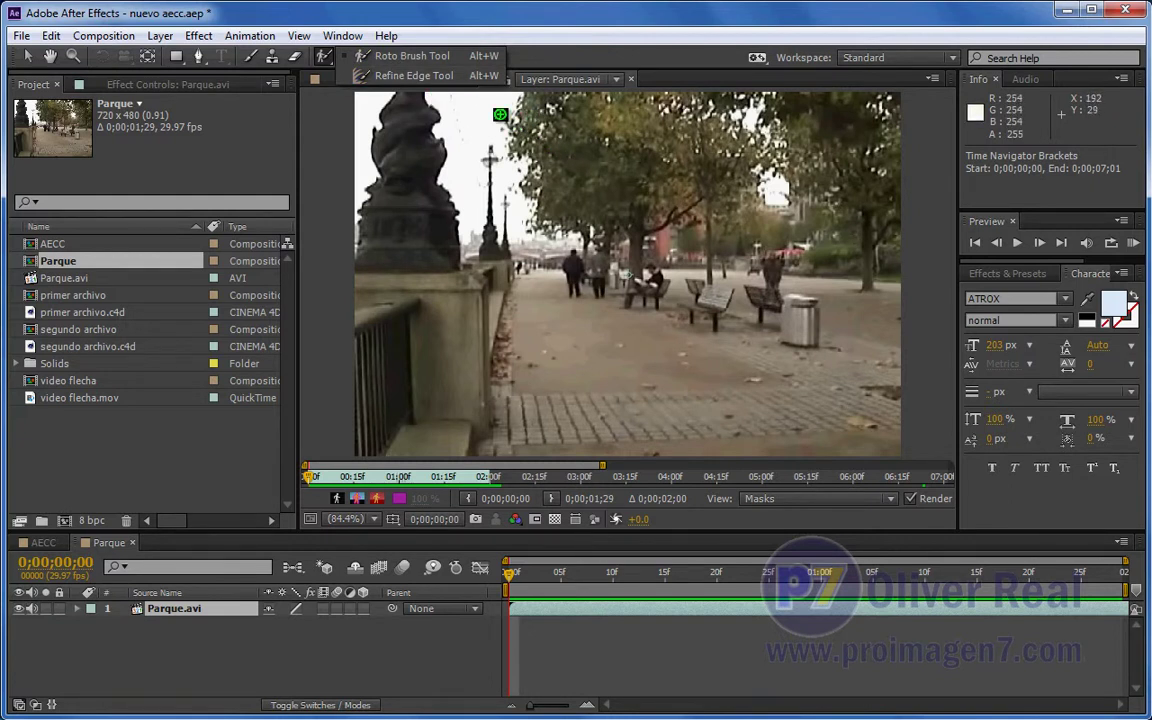
drag(323, 56, 412, 58)
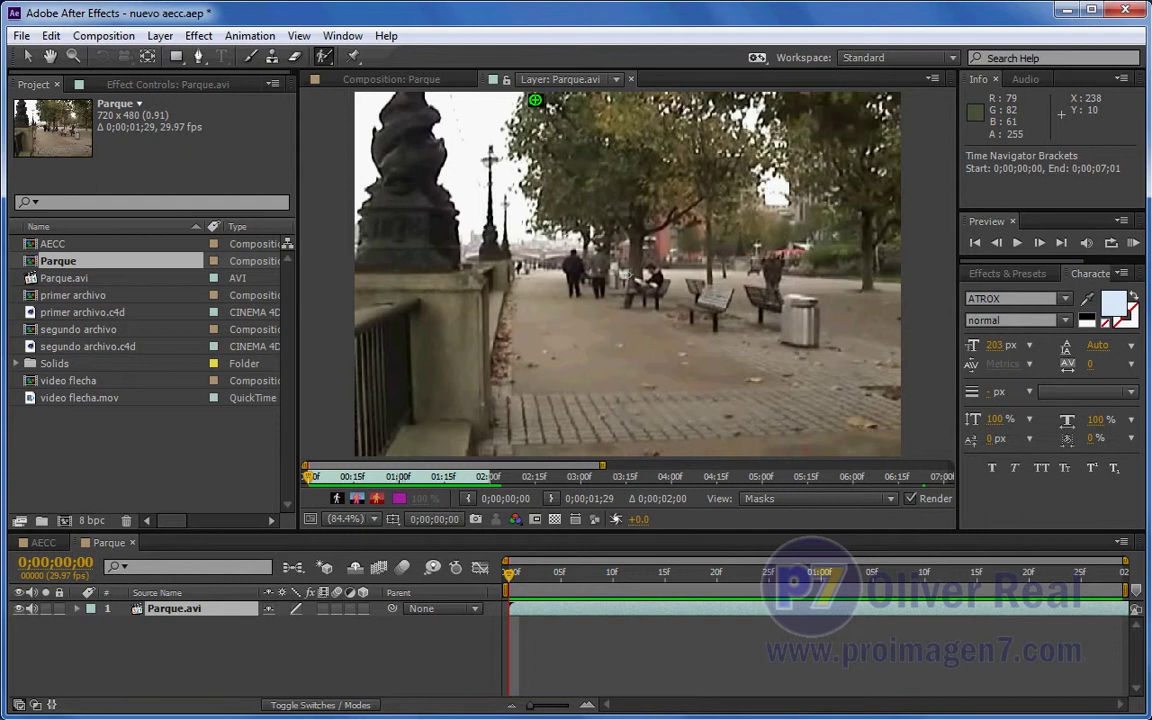
drag(540, 98, 696, 194)
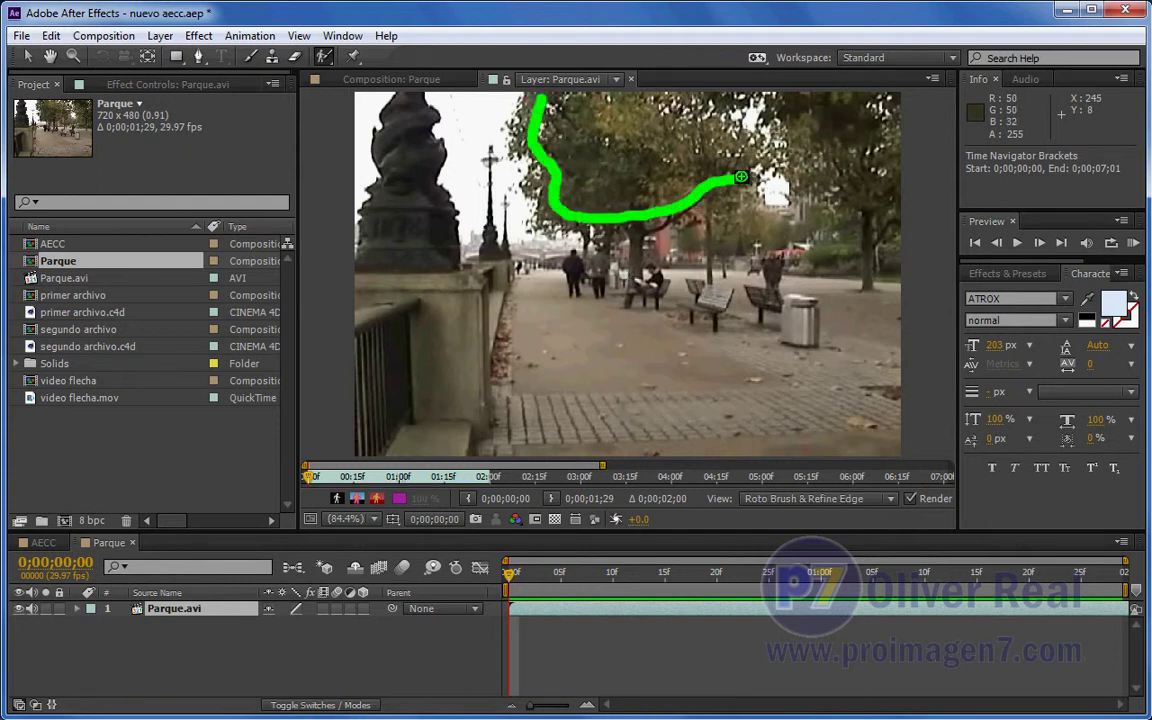
- Extend the Roto Brush stroke across the canopy so the segmentation boundary outlines it
drag(741, 177, 662, 80)
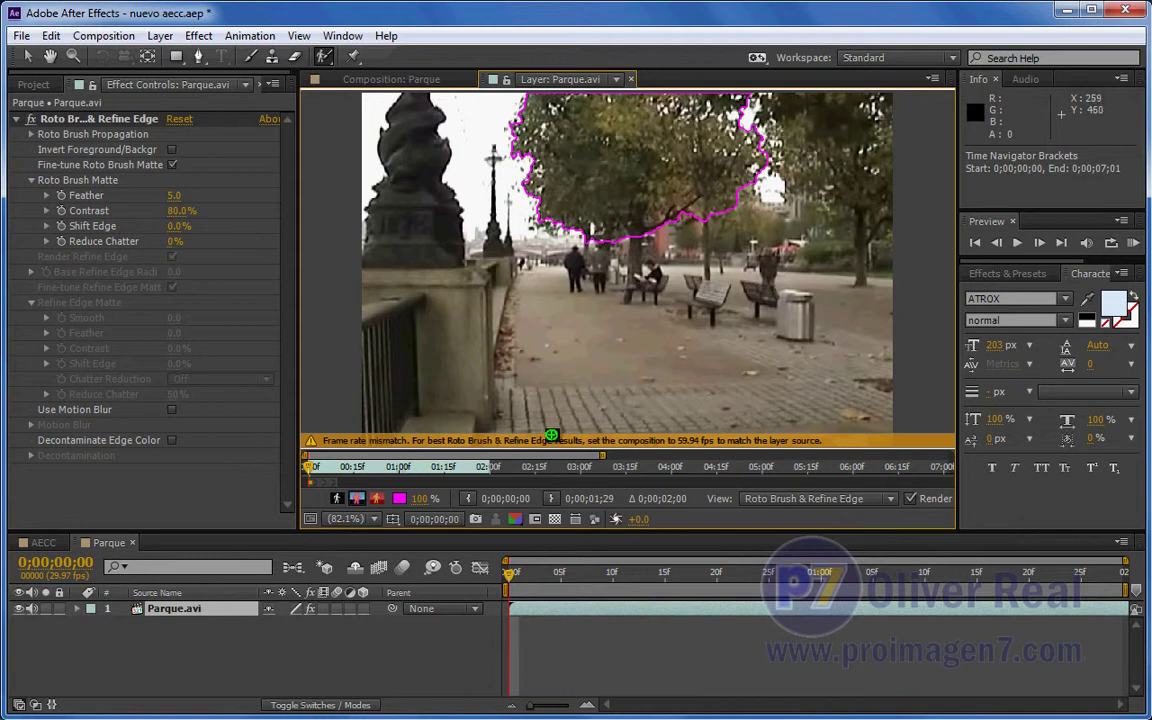
- Turn on Alpha Boundary and step the layer ruler ahead to 0;00;02;00 to propagate the canopy outline
click(327, 468)
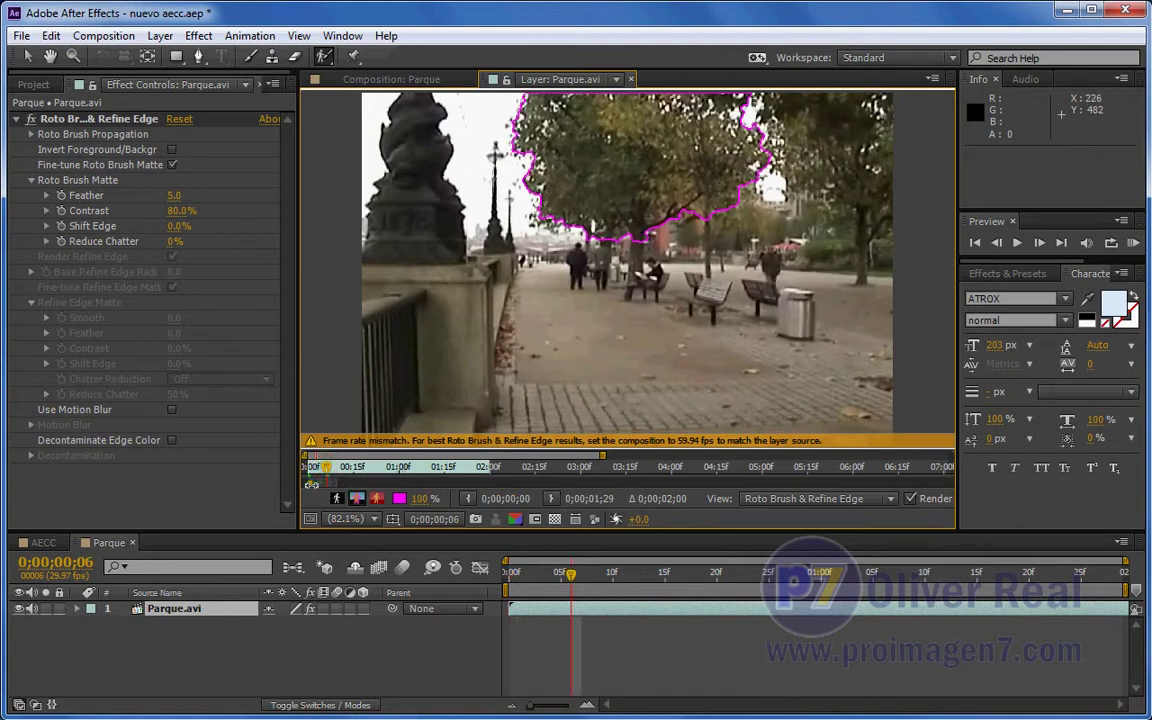
click(372, 467)
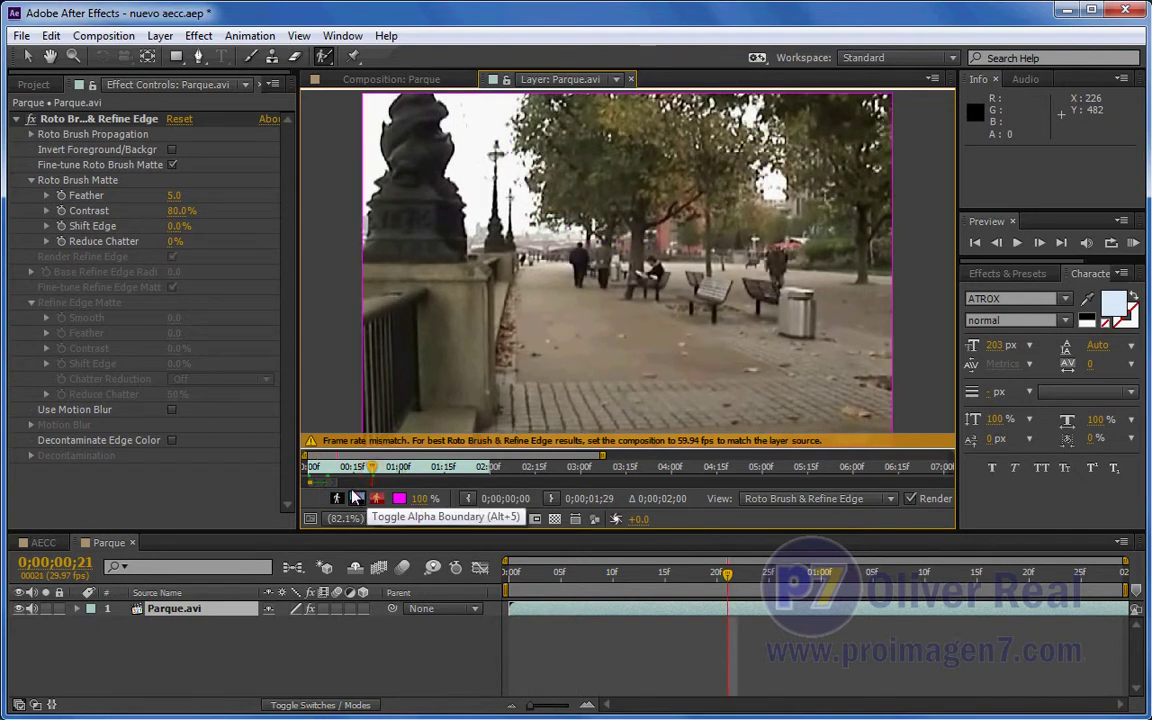
click(355, 498)
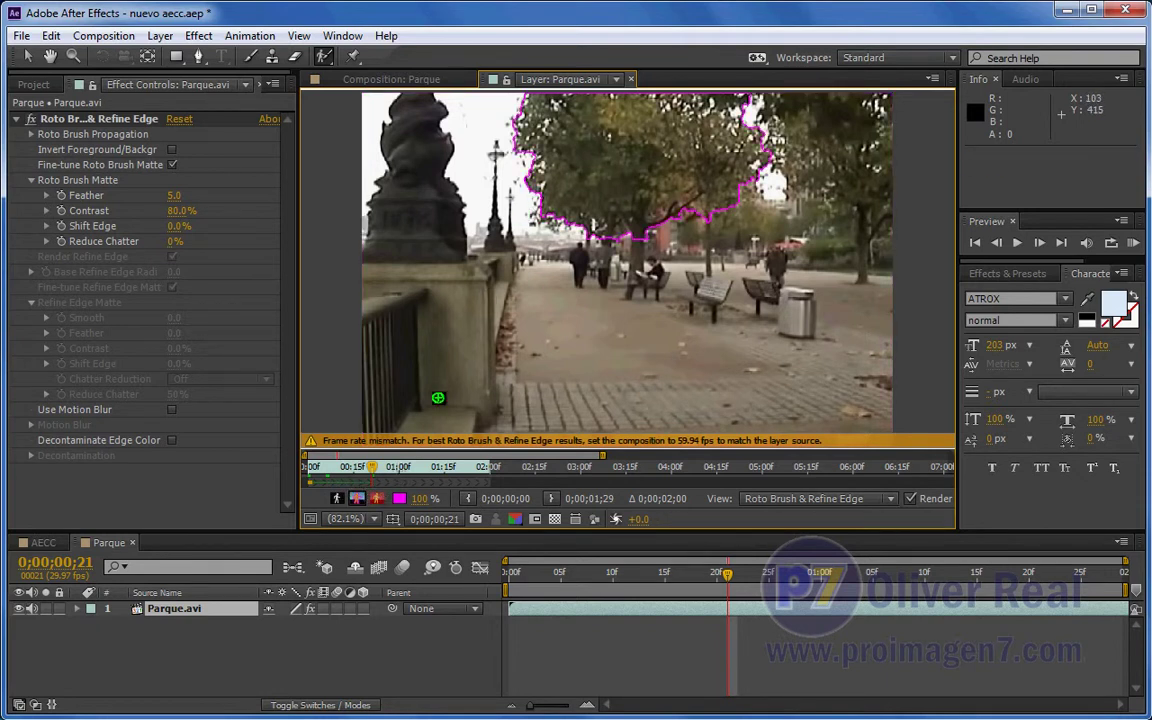
click(418, 474)
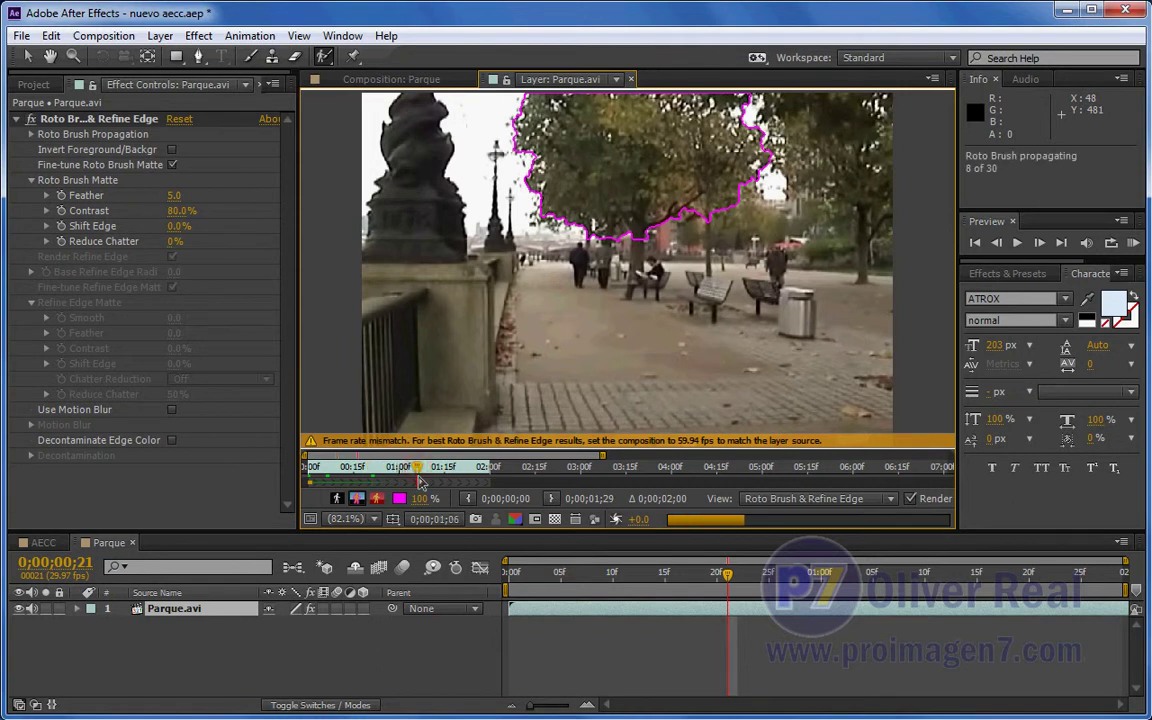
click(489, 474)
click(490, 474)
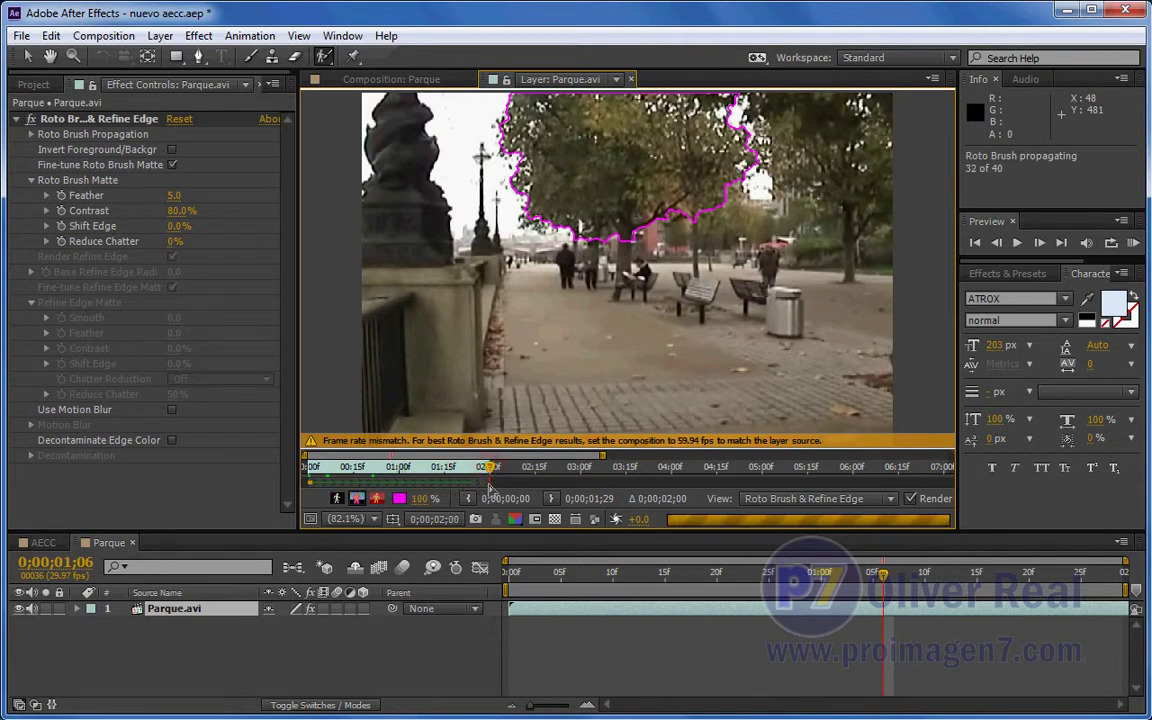
drag(487, 467, 312, 470)
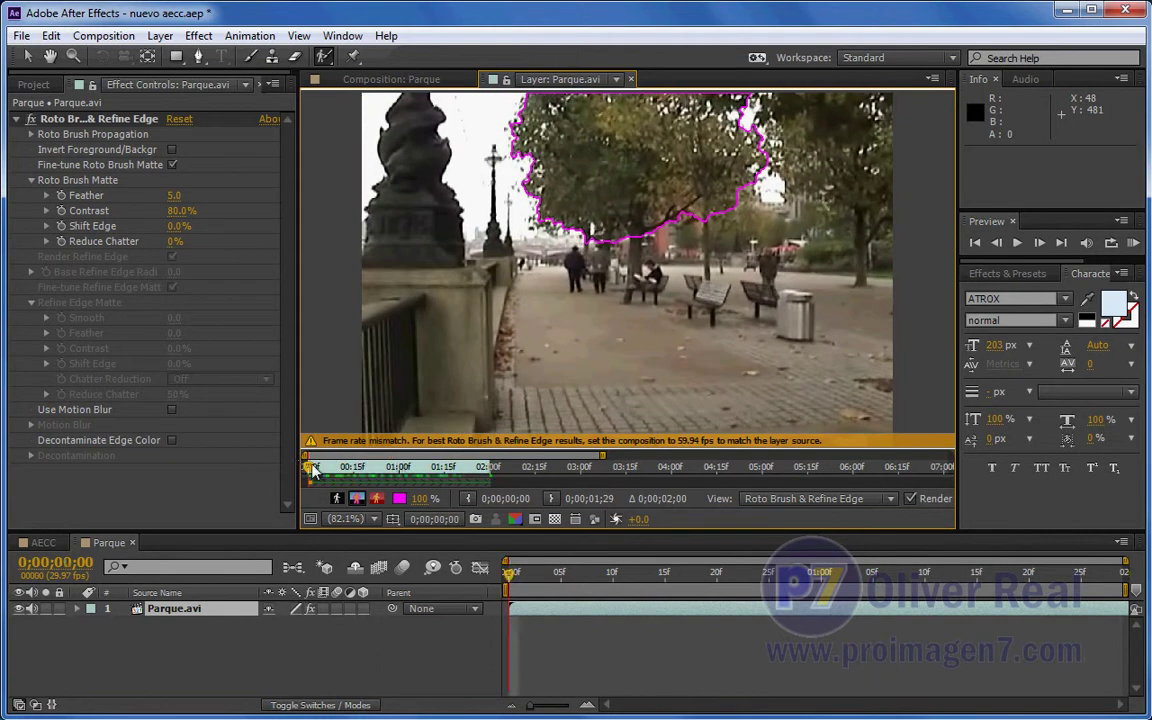
- Scrub between frames 6 and 1;03 to review how closely the outline follows the canopy
drag(312, 470, 413, 474)
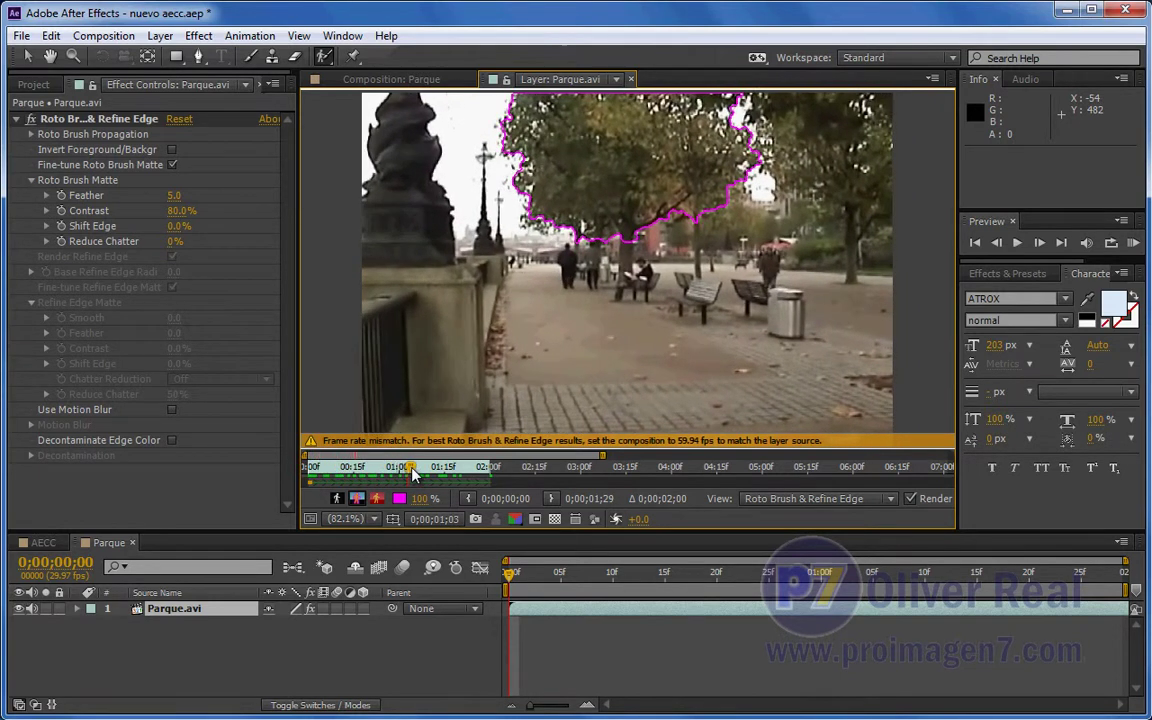
drag(413, 474, 411, 468)
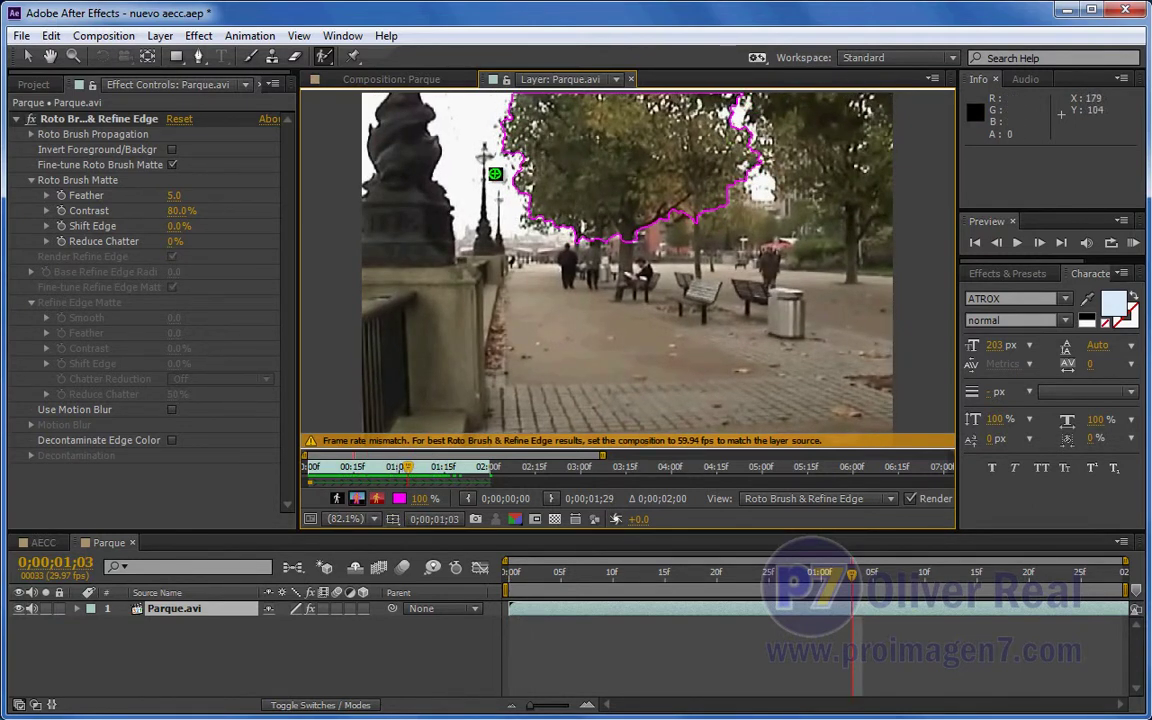
drag(407, 467, 405, 467)
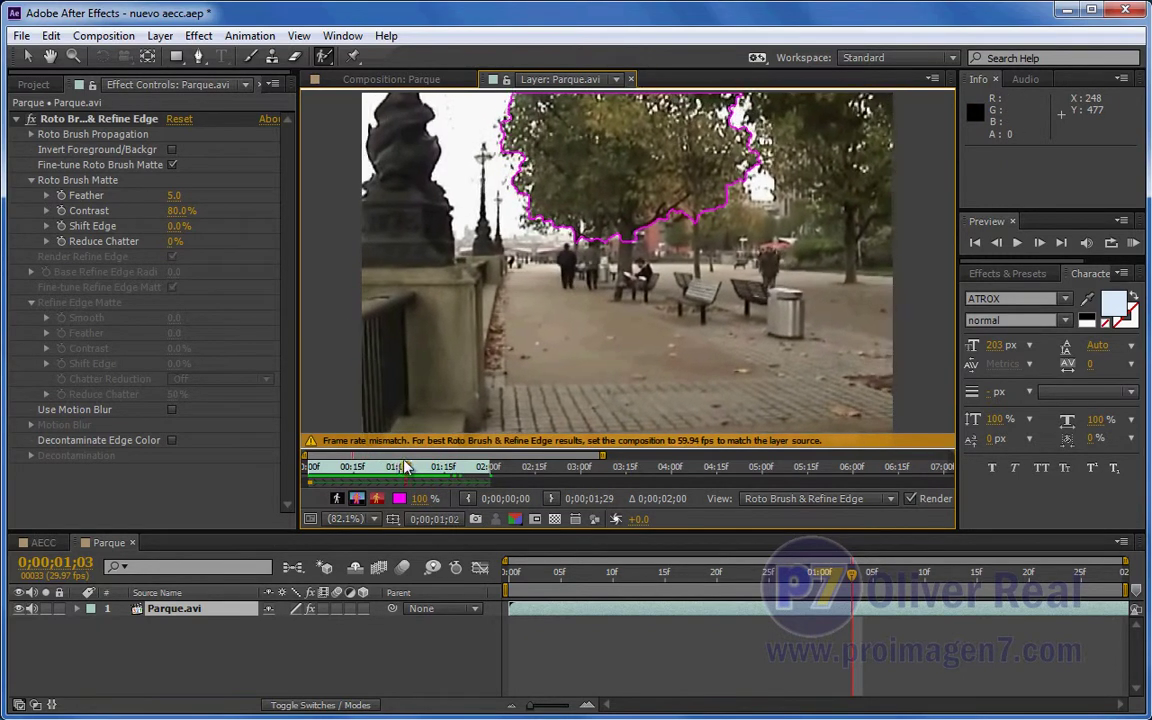
mouse_move(407, 467)
mouse_down()
mouse_move(328, 465)
mouse_move(350, 466)
mouse_up()
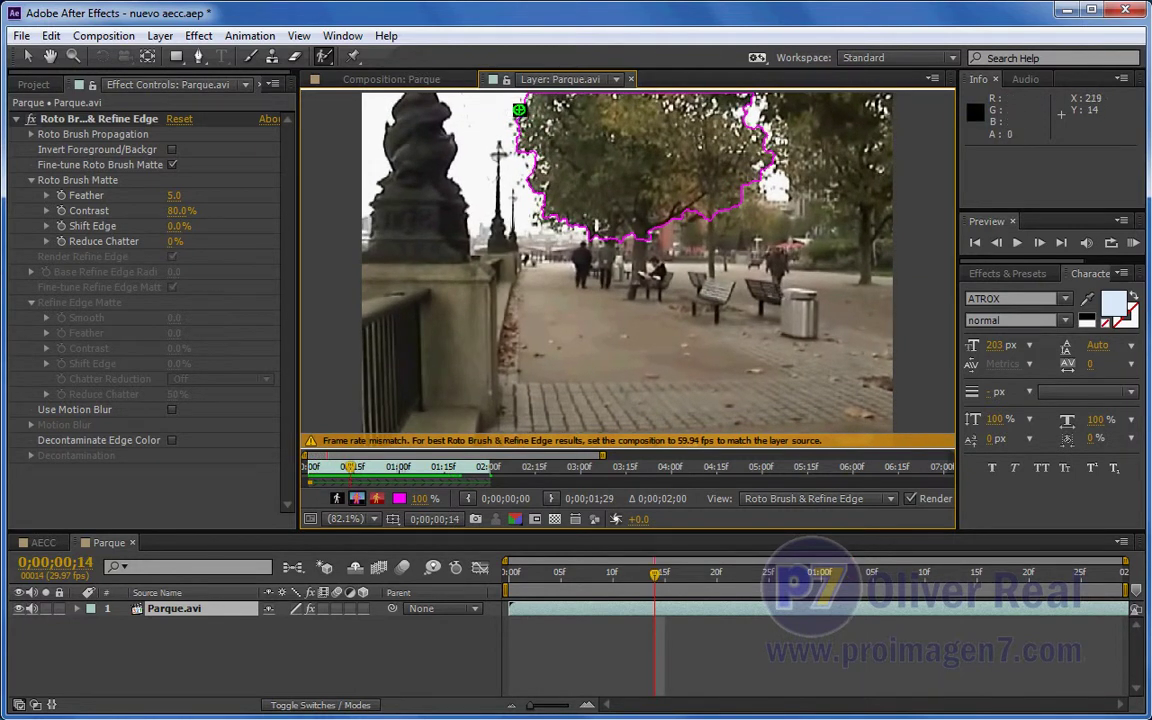
- Switch to the Parque composition, toggle the transparency grid, and zoom in on the canopy edges
click(385, 79)
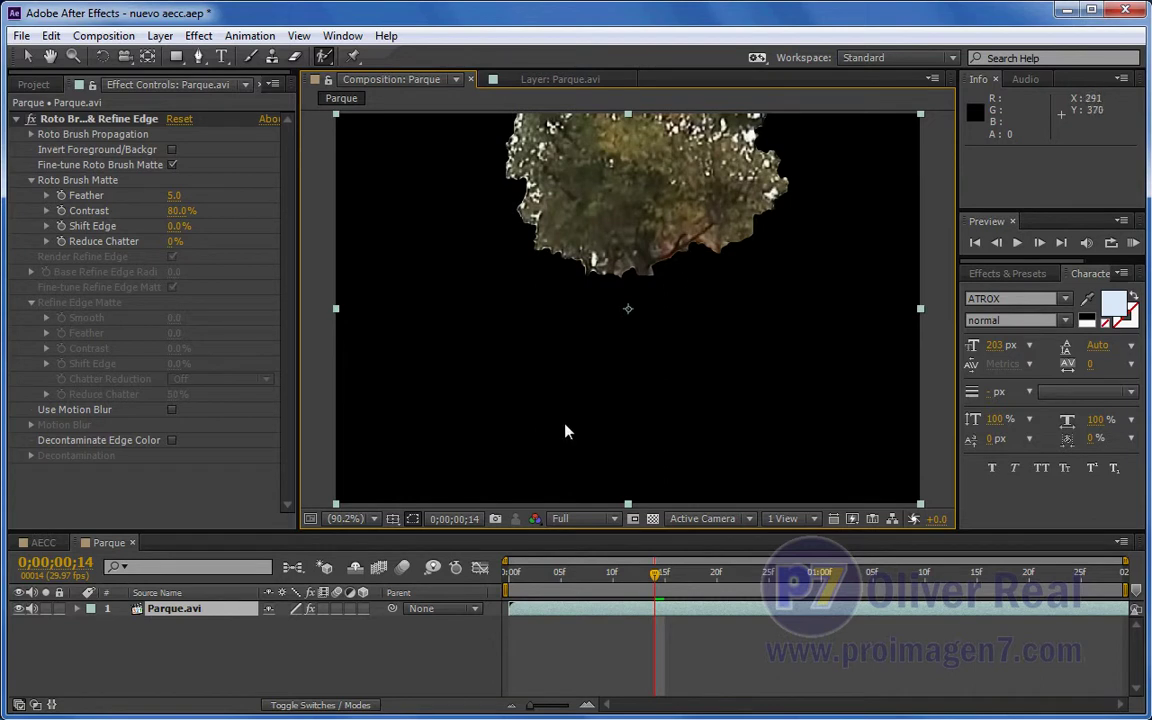
mouse_move(588, 581)
mouse_down()
mouse_move(518, 597)
mouse_move(604, 592)
mouse_up()
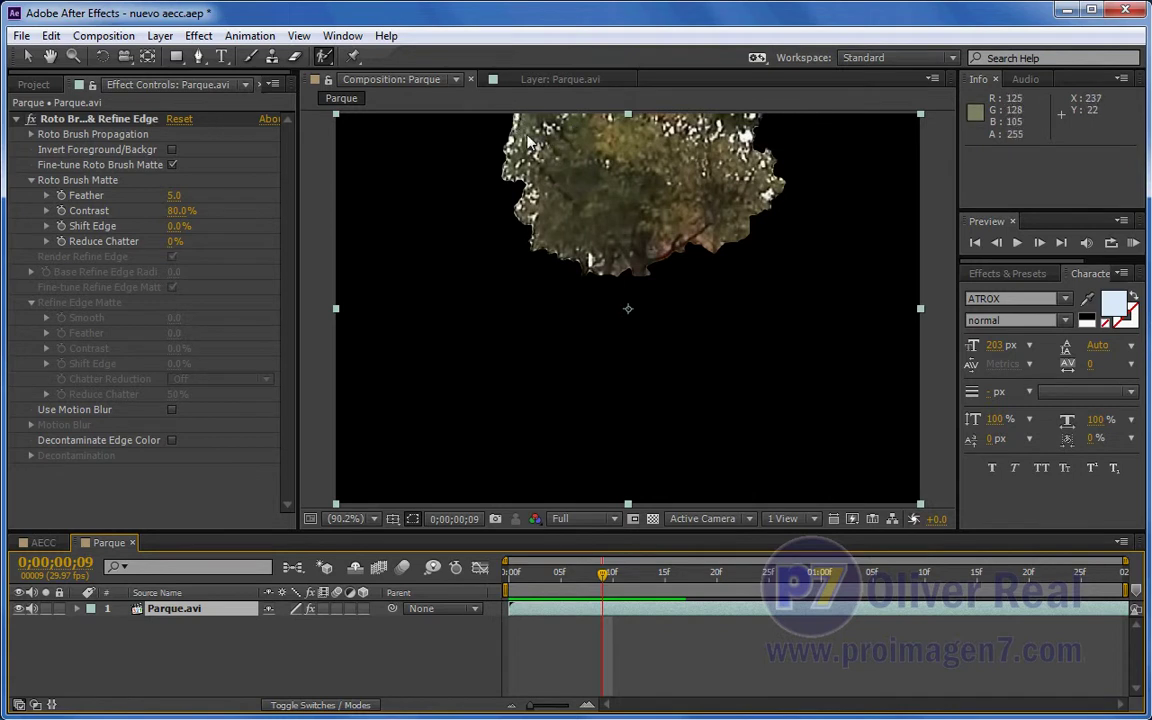
click(651, 518)
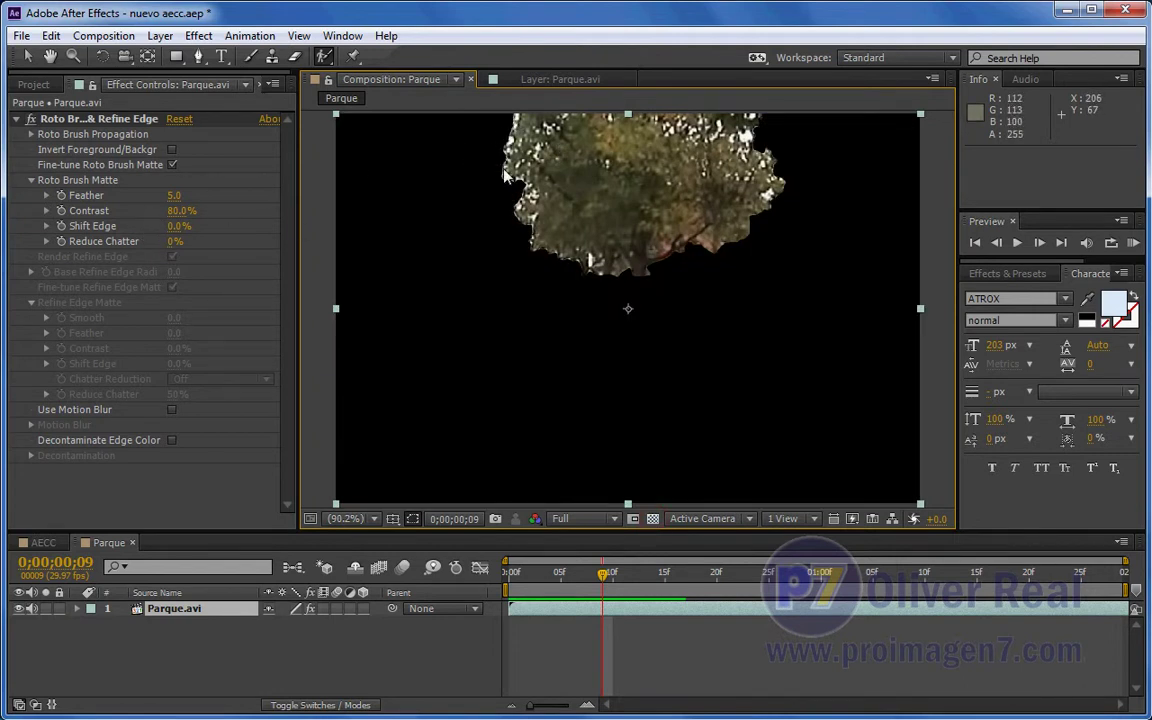
key(period)
key(period)
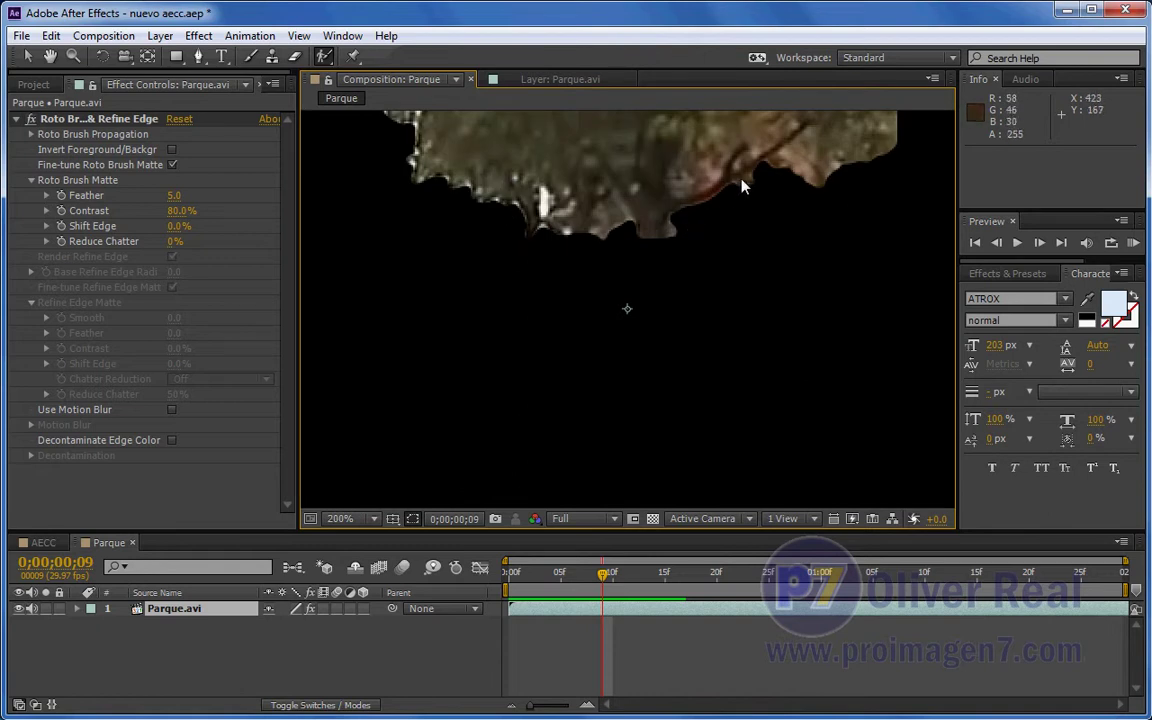
drag(758, 231, 746, 322)
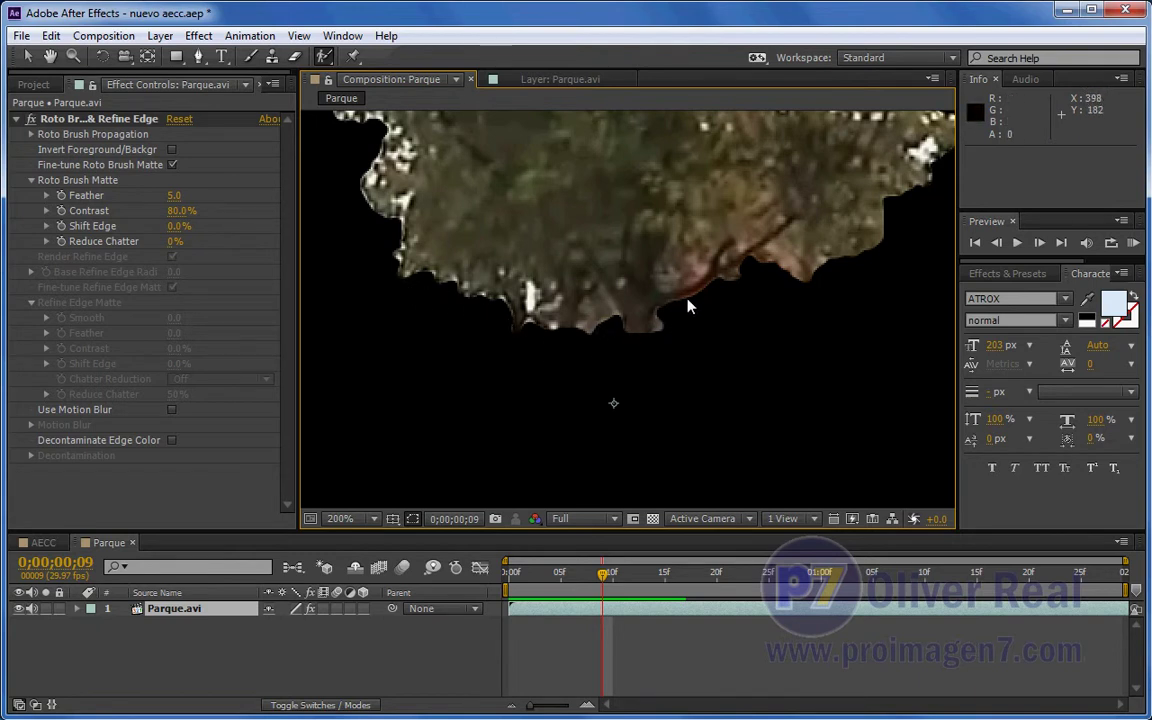
scroll(614, 306, down, 1)
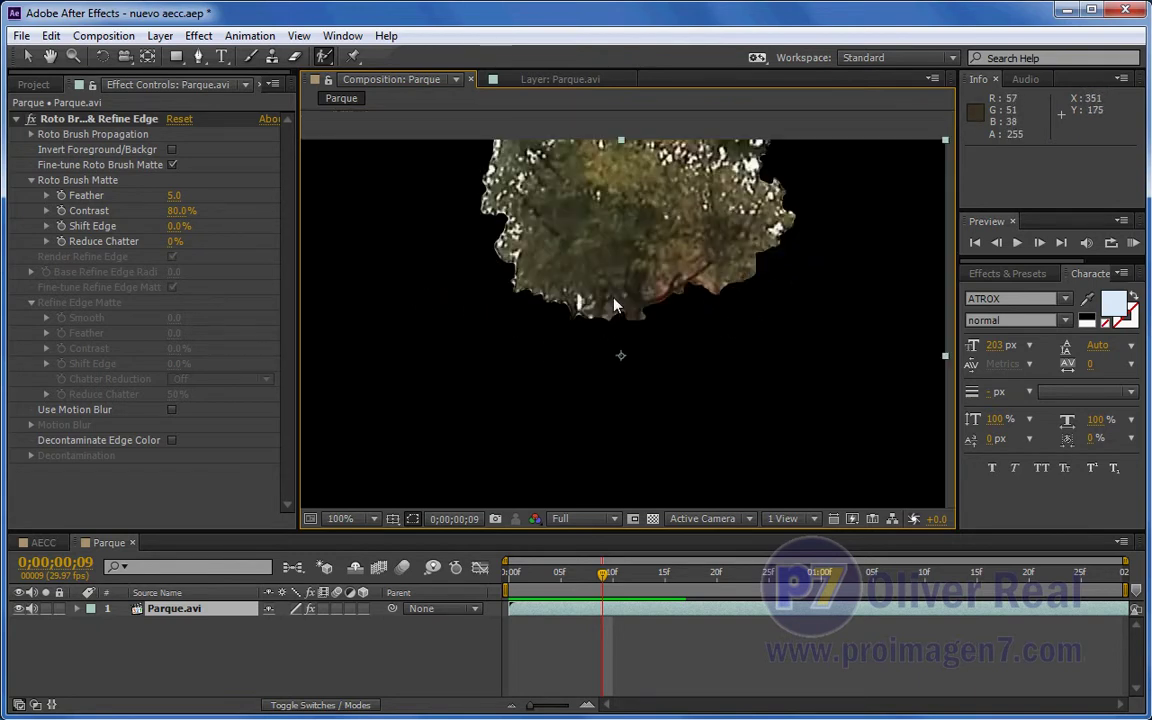
mouse_move(622, 218)
mouse_down()
mouse_move(625, 179)
mouse_move(623, 195)
mouse_up()
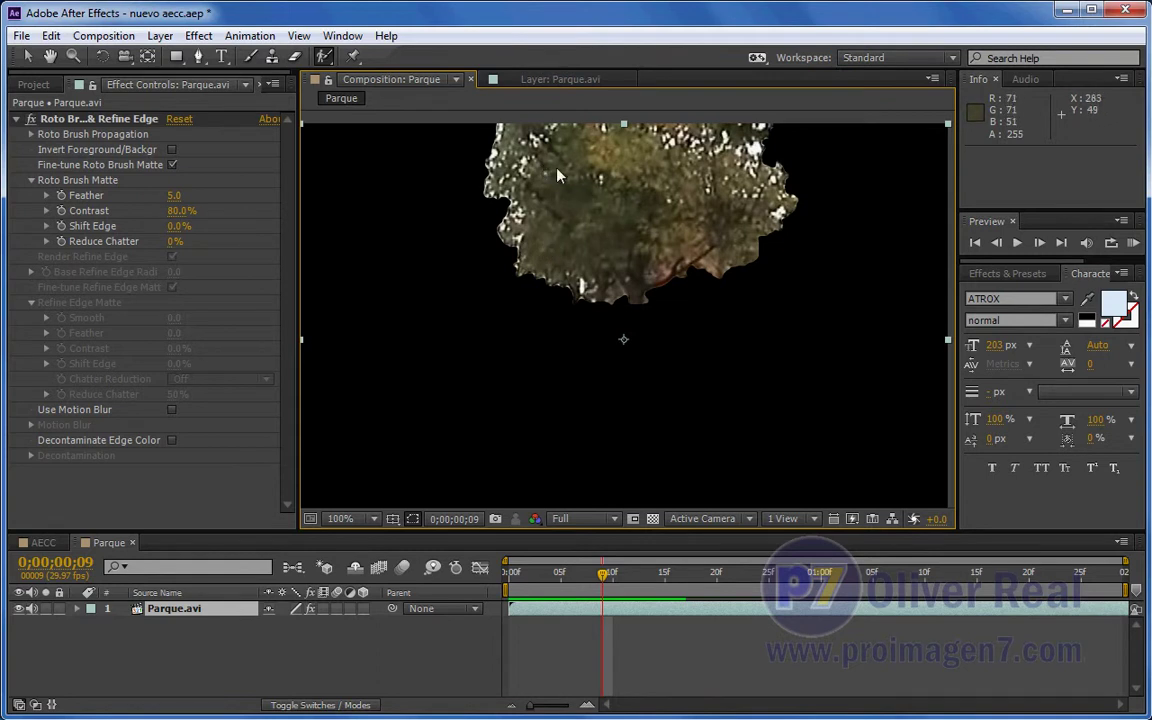
- Back in the Layer panel, select the Refine Edge Tool from the Roto Brush flyout
click(560, 79)
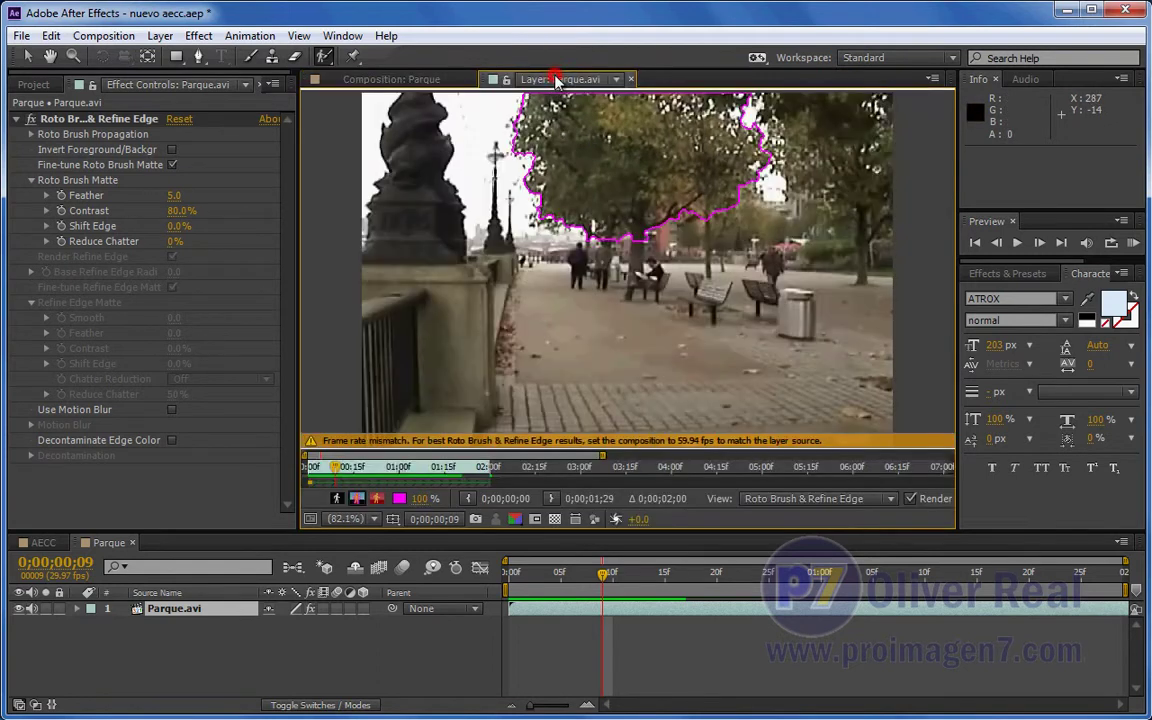
click(323, 56)
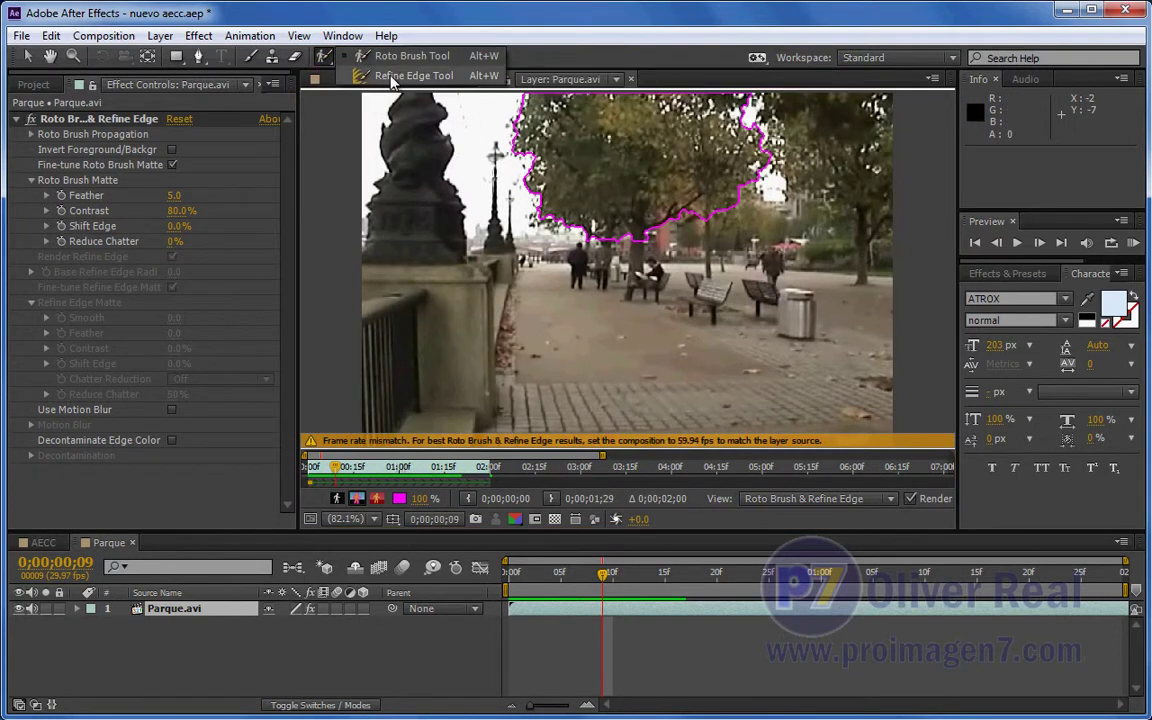
click(391, 78)
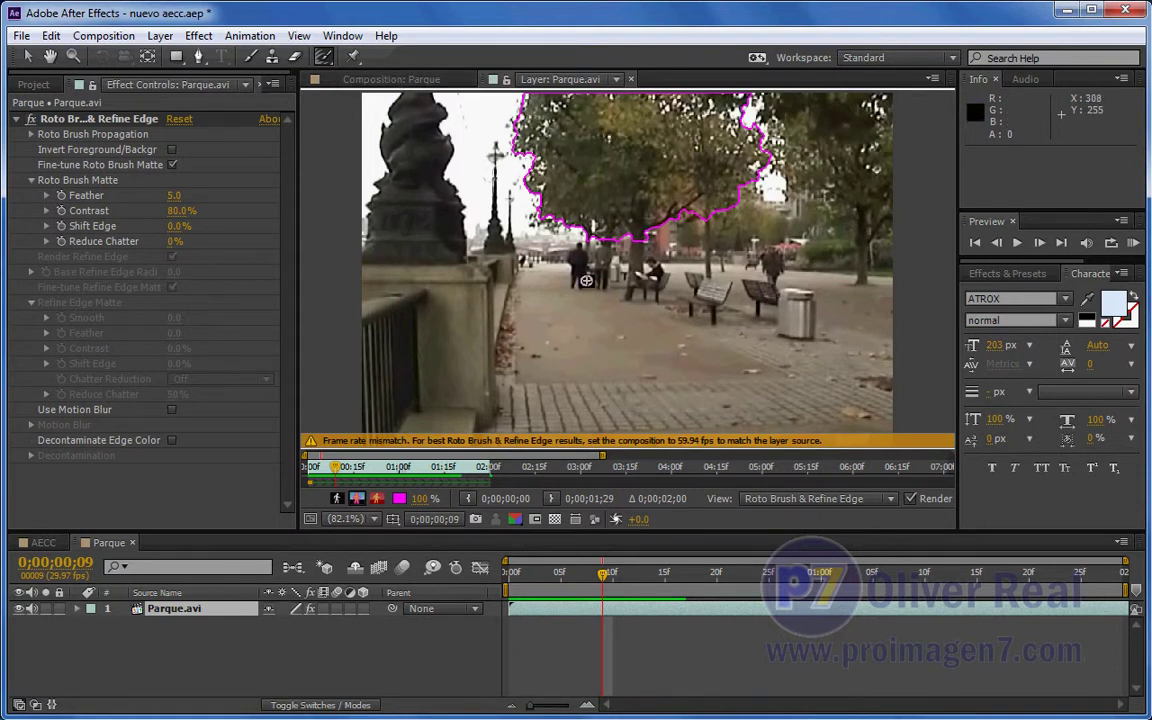
- Paint a Refine Edge stroke along the canopy's left border and return to the composition view
scroll(562, 112, up, 1)
drag(613, 168, 617, 217)
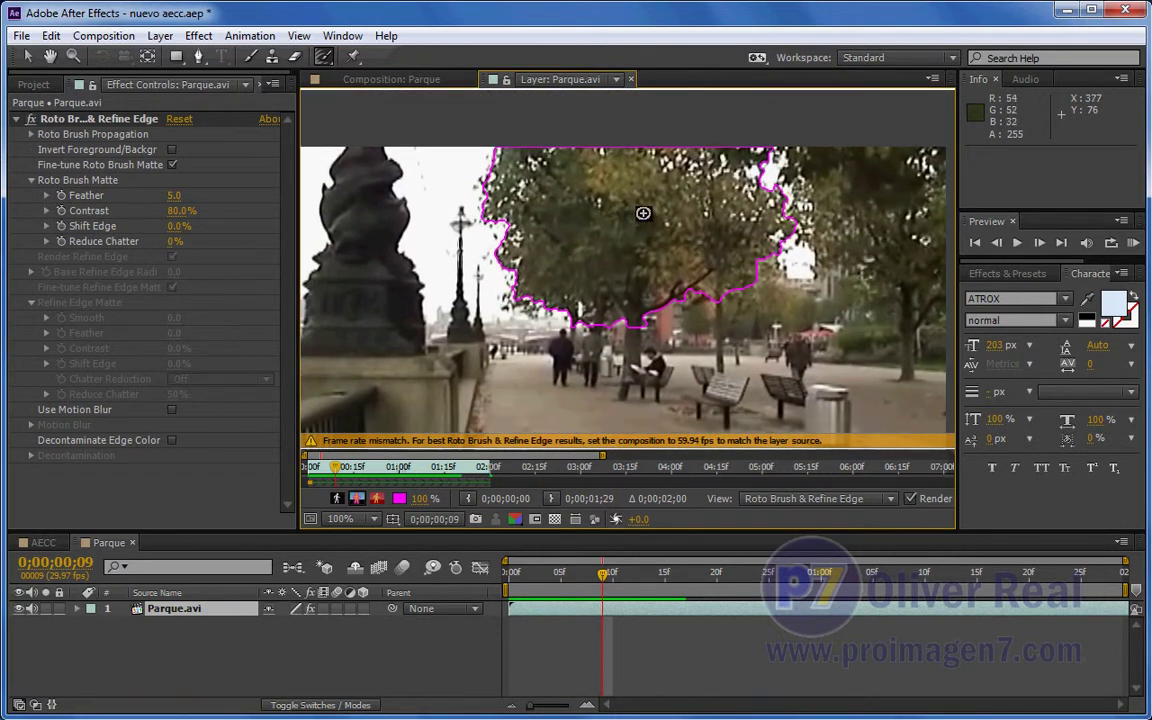
mouse_move(493, 148)
mouse_down()
mouse_move(483, 209)
mouse_move(505, 220)
mouse_move(496, 240)
mouse_move(517, 303)
mouse_move(515, 283)
mouse_move(522, 292)
mouse_up()
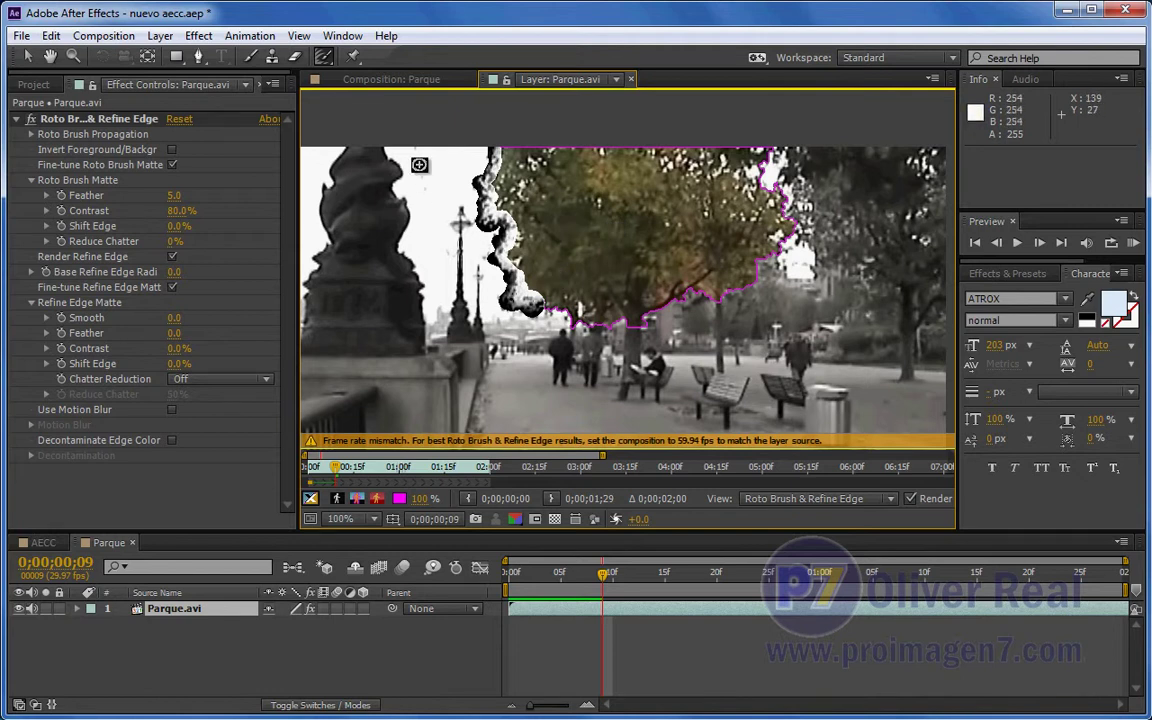
click(387, 80)
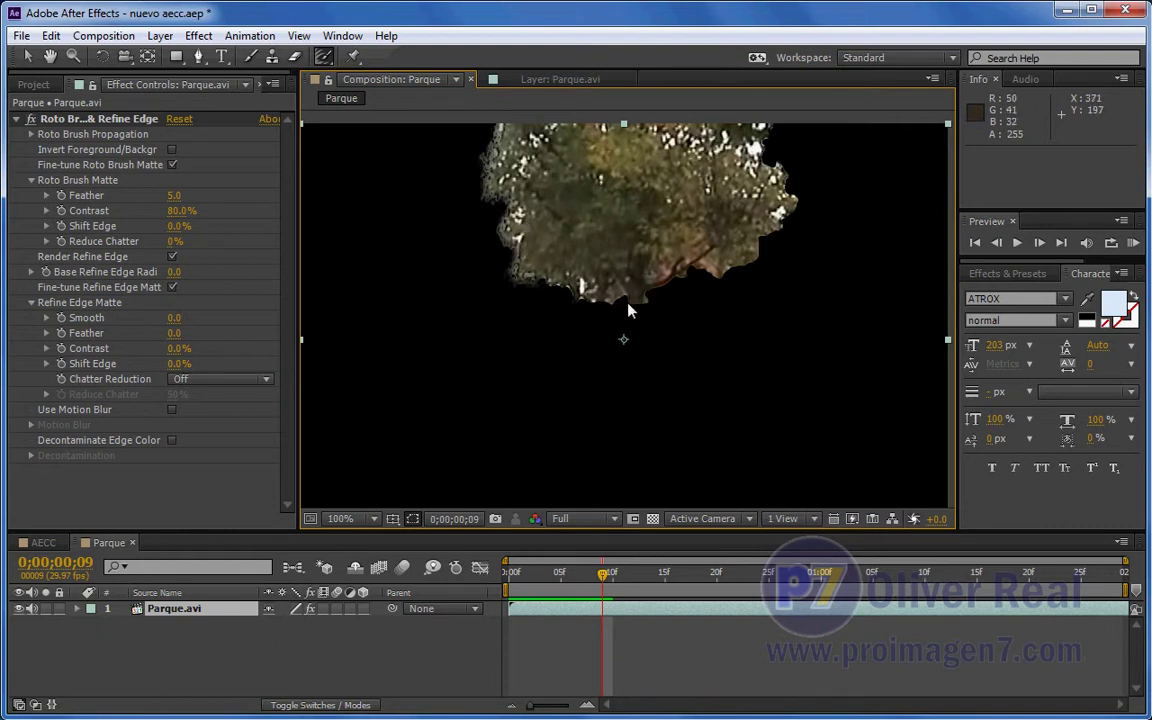
- Zoom in along the canopy's refined left edge, then select Parque.avi and open the Effect menu
scroll(630, 298, up, 2)
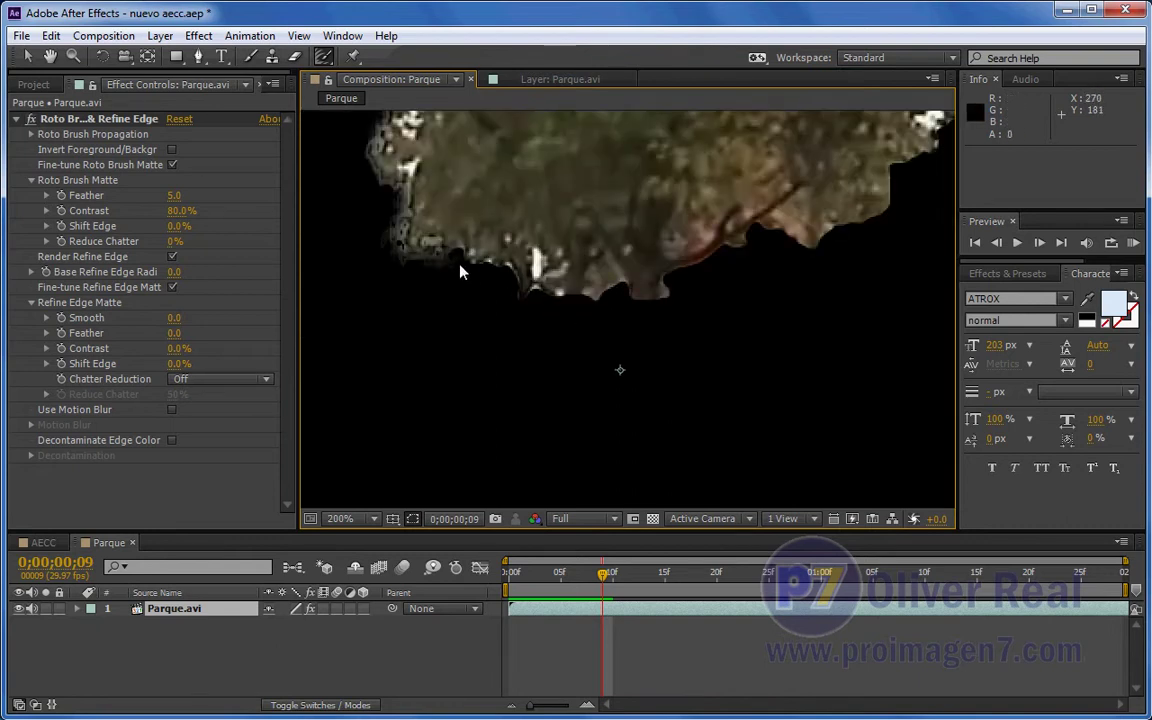
drag(458, 267, 488, 386)
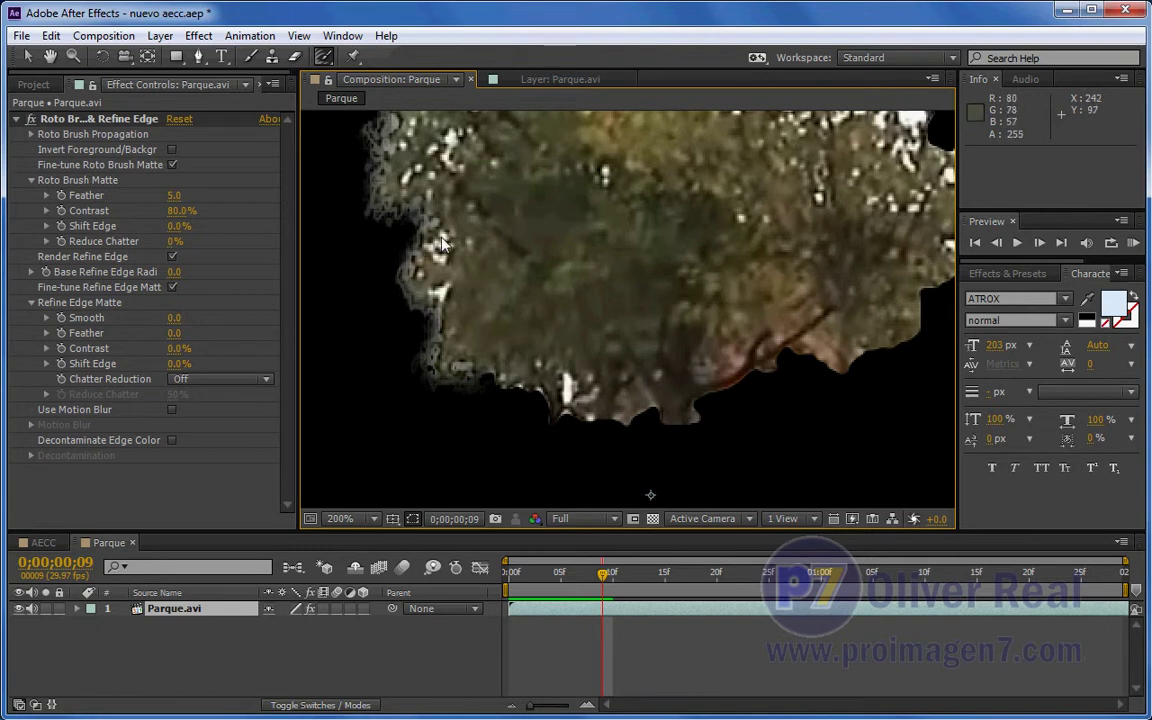
drag(380, 180, 435, 212)
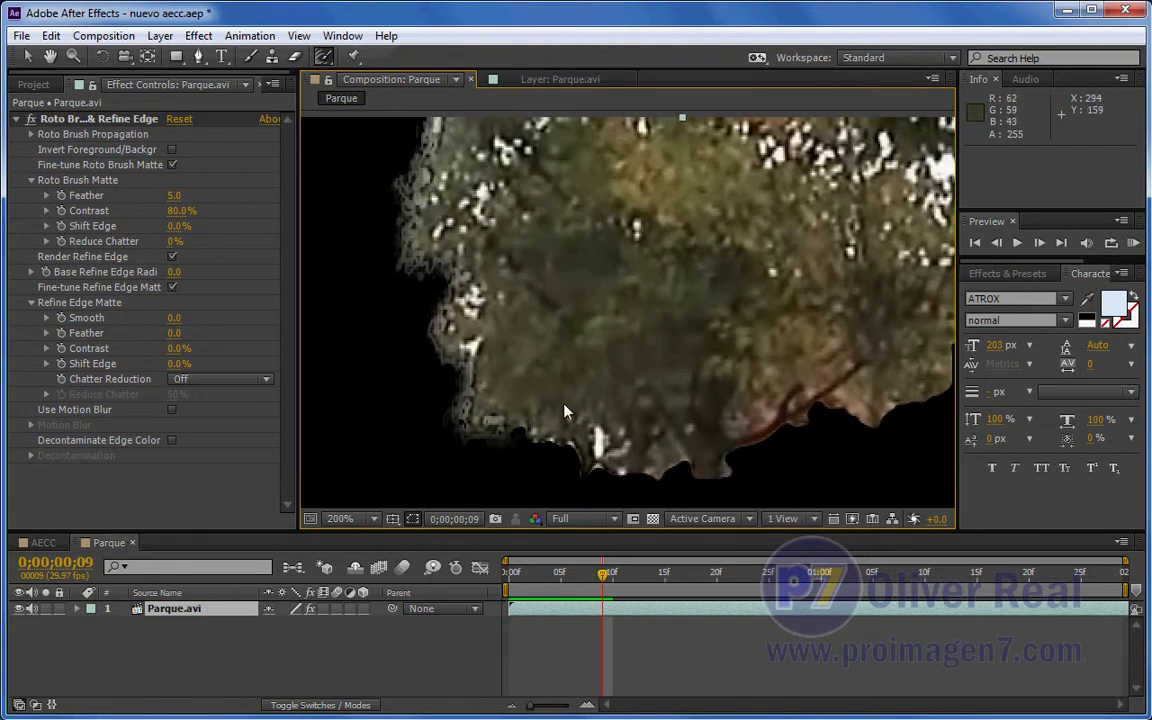
click(188, 610)
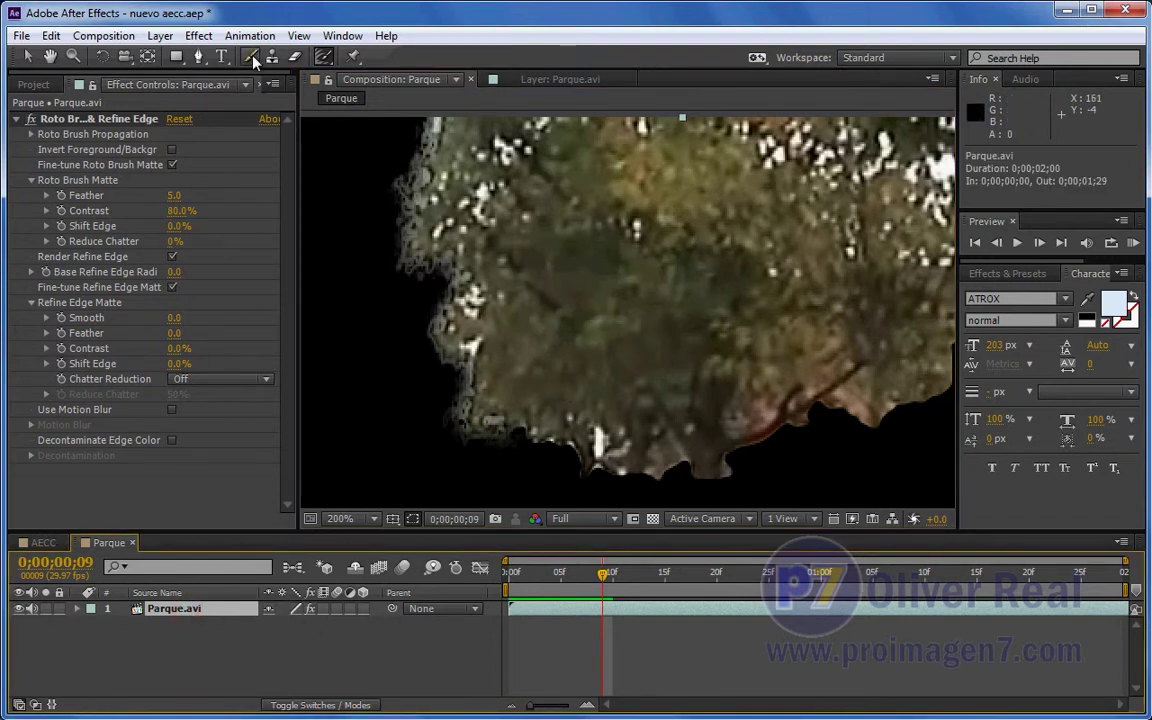
click(199, 36)
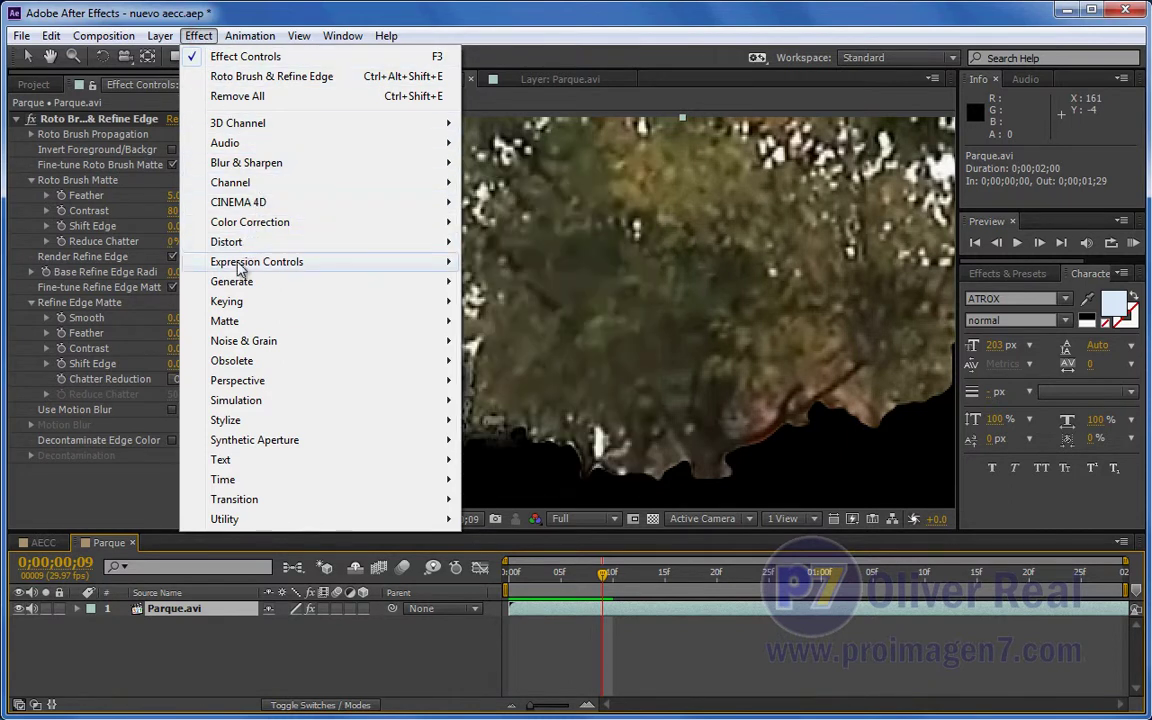
- Apply a Tint effect with Map Black To set to bright red EE0C0C, then scrub to check the canopy
mouse_move(258, 224)
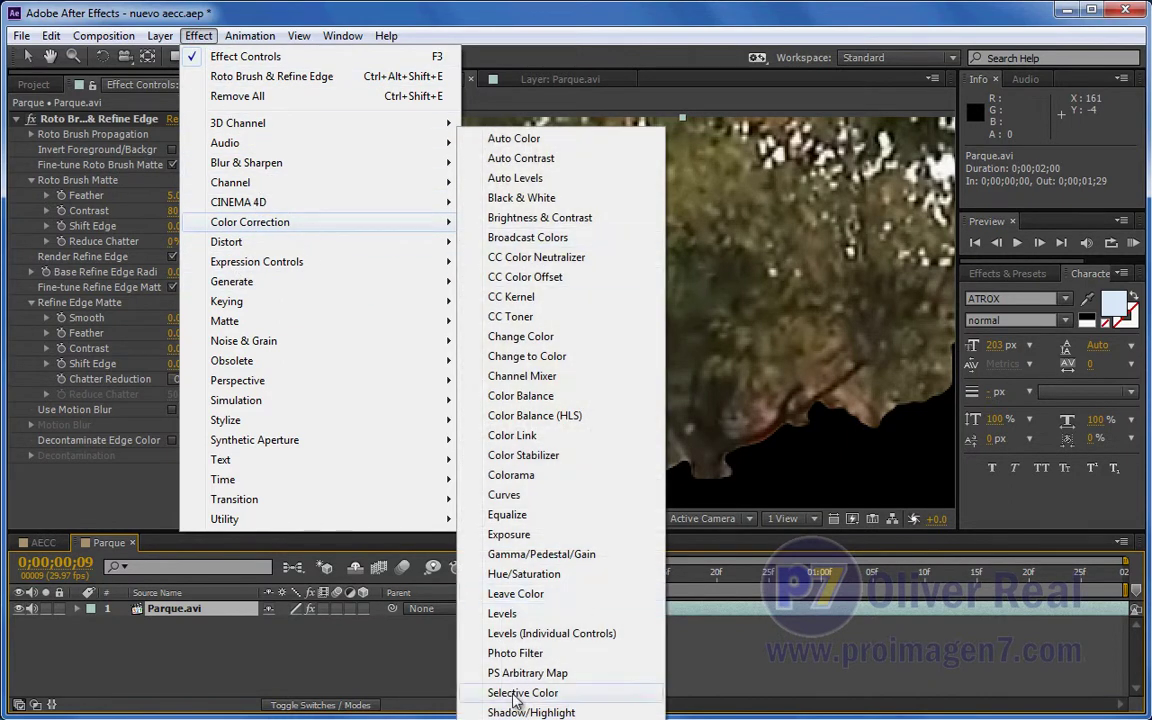
click(515, 712)
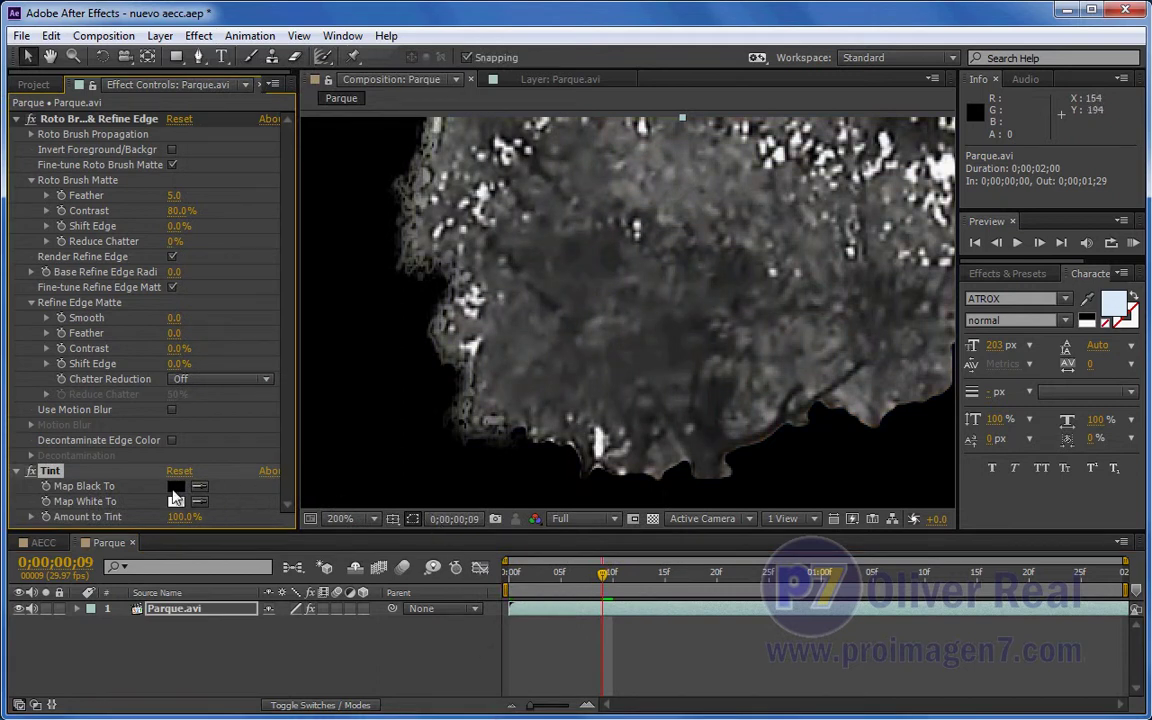
click(175, 487)
mouse_move(553, 357)
mouse_down()
mouse_move(621, 290)
mouse_move(620, 302)
mouse_up()
drag(652, 360, 652, 448)
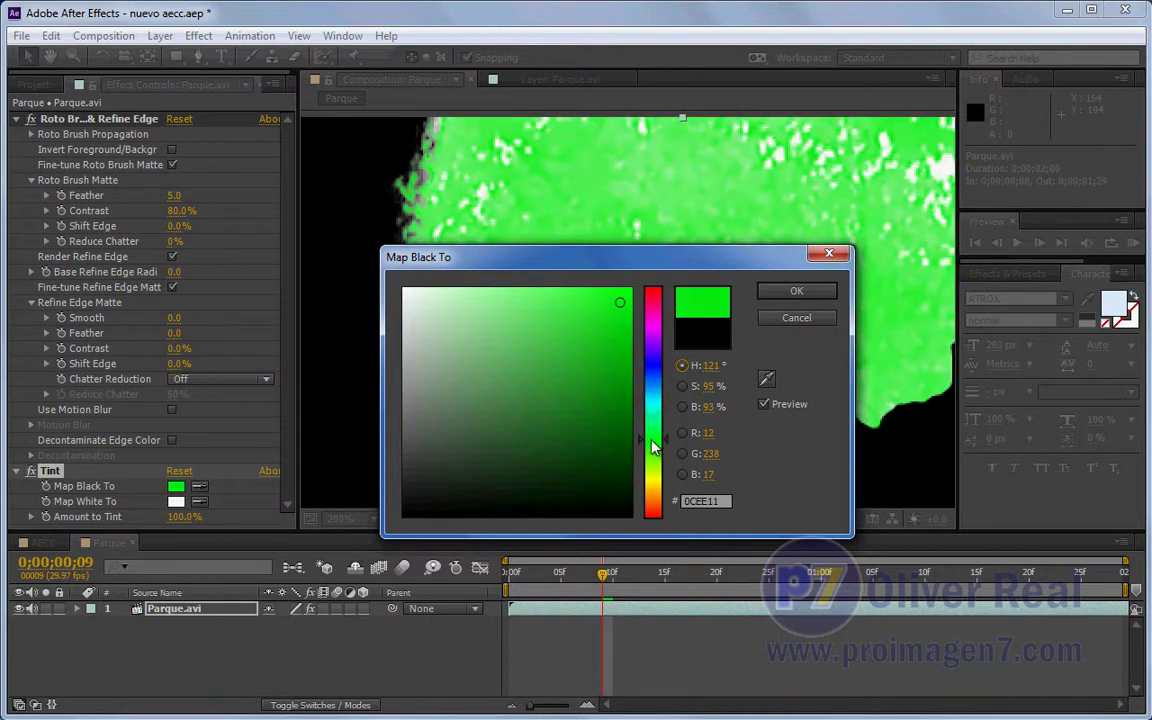
click(649, 289)
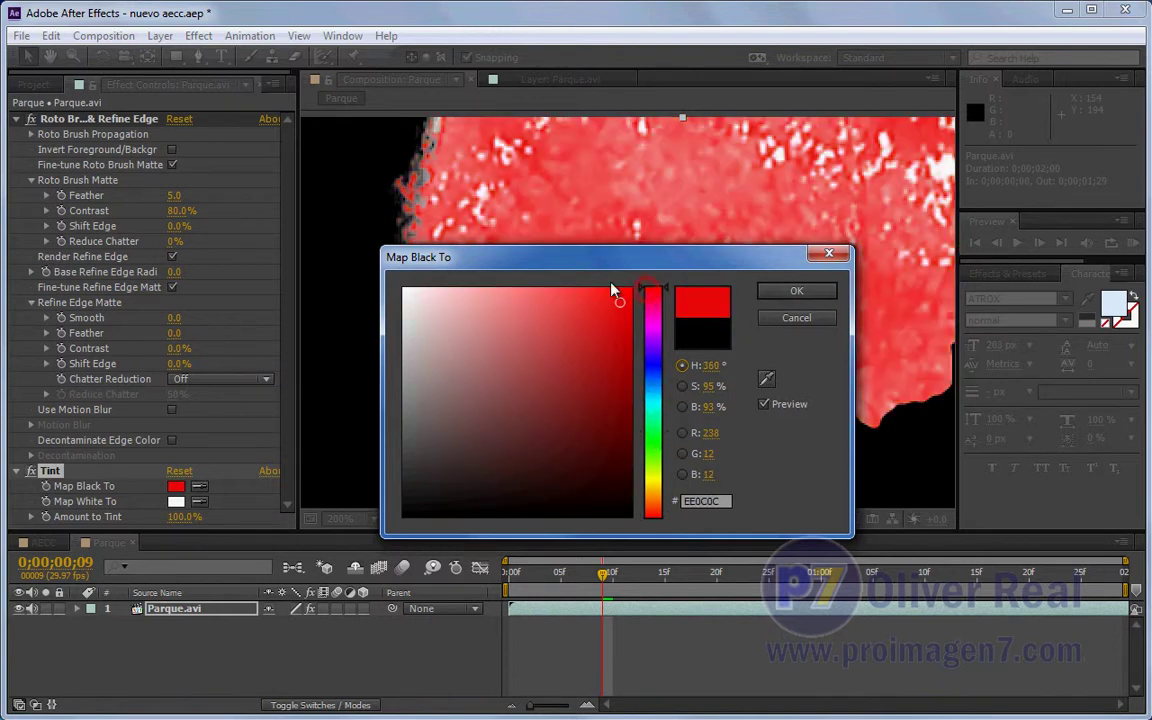
drag(621, 308, 623, 293)
click(789, 293)
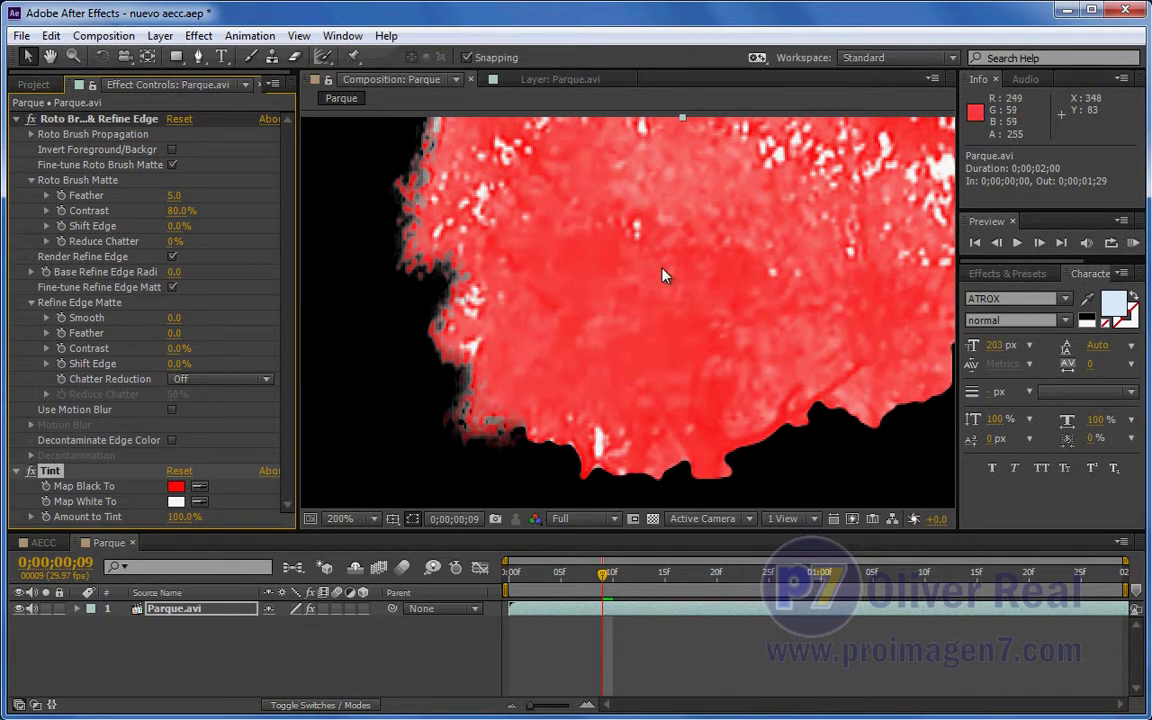
drag(583, 578, 648, 603)
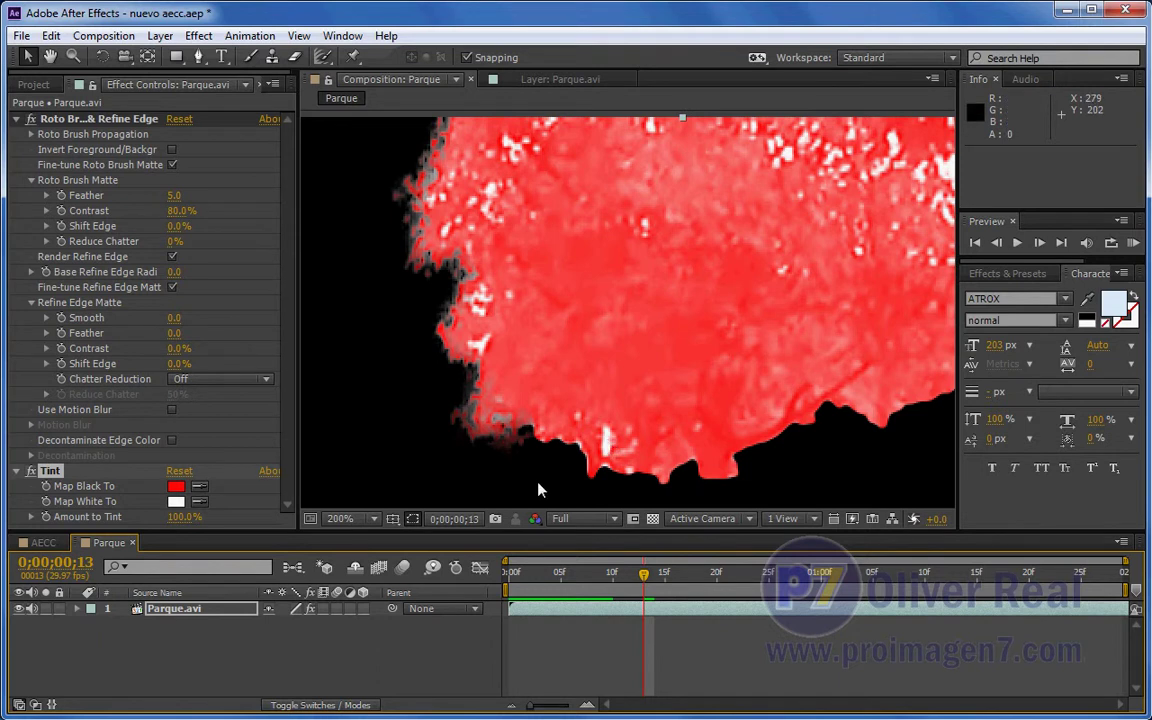
- In the Parque.avi layer view, scrub from the start to the clip end to propagate the matte
click(561, 82)
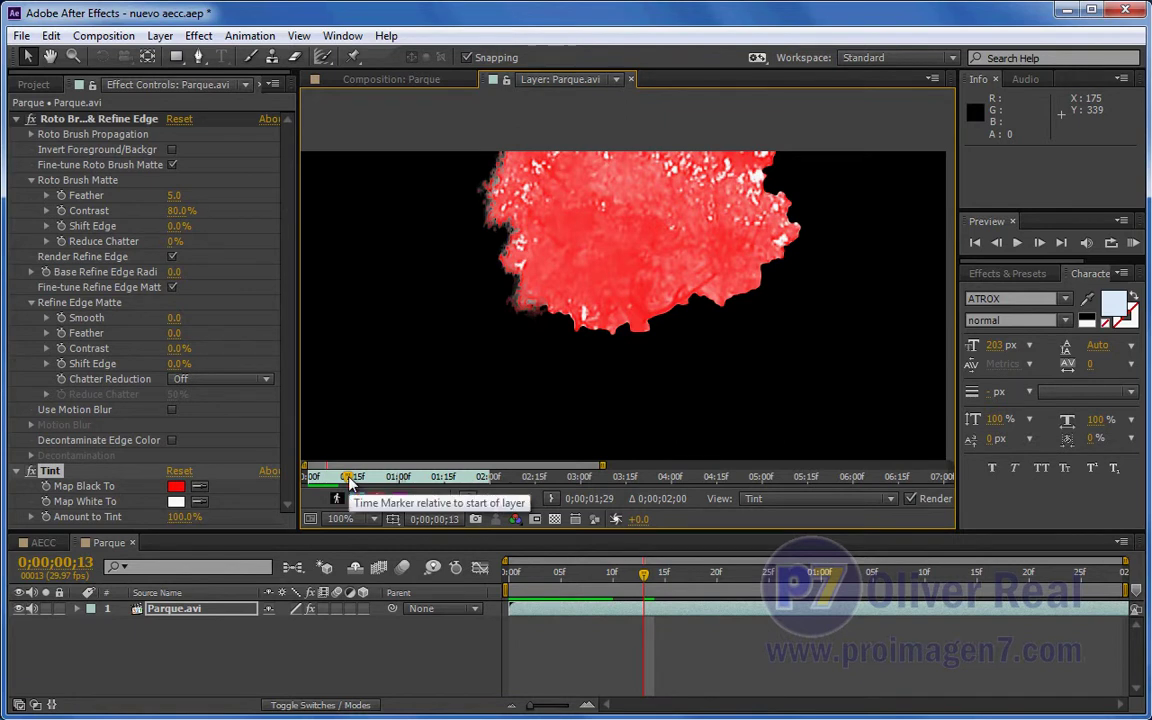
drag(348, 482, 355, 484)
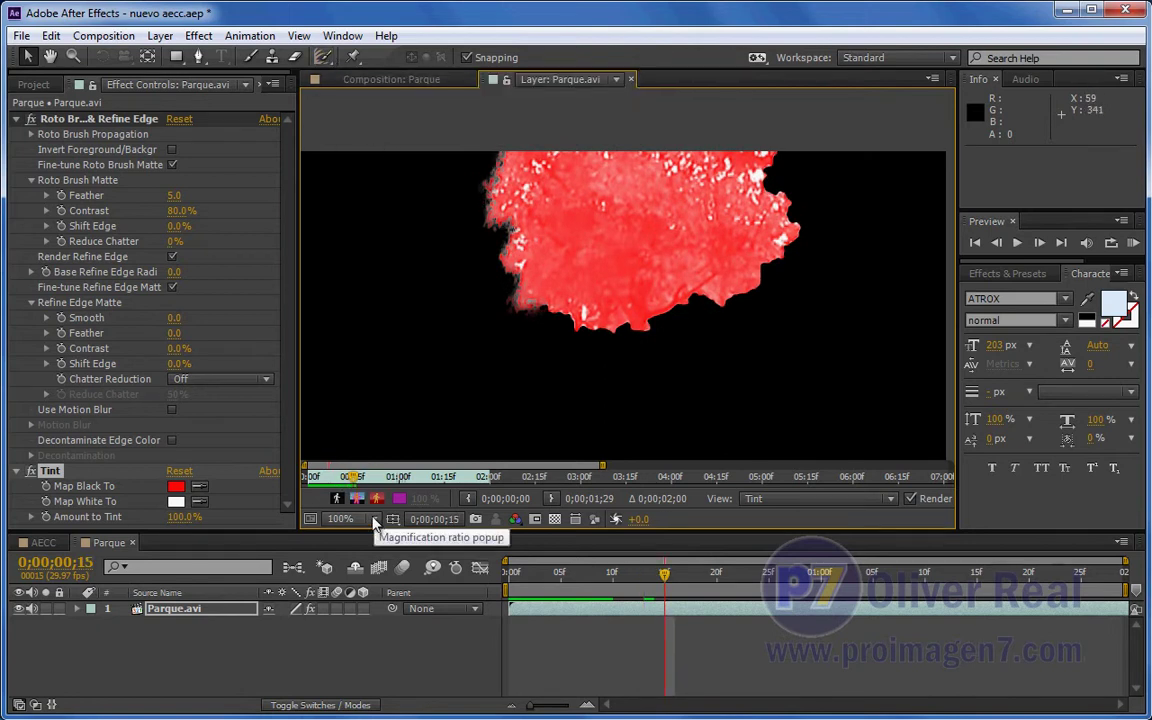
click(349, 478)
mouse_move(349, 480)
mouse_down()
mouse_move(333, 494)
mouse_move(405, 487)
mouse_move(316, 500)
mouse_up()
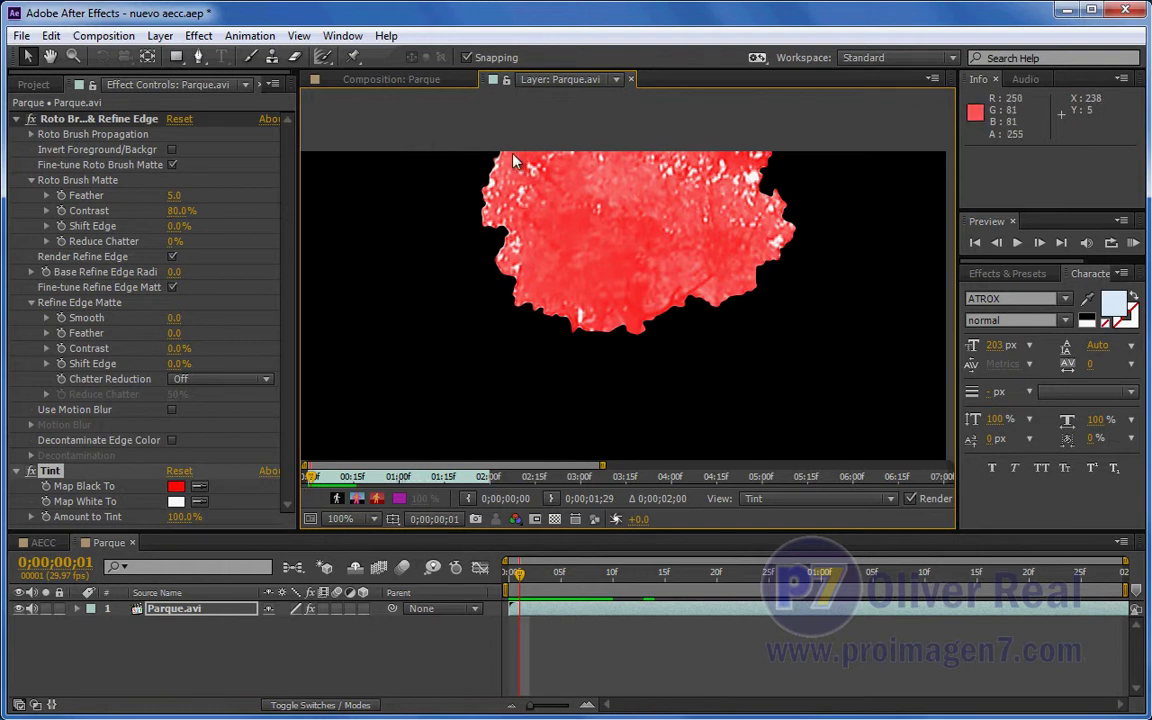
drag(311, 484, 434, 482)
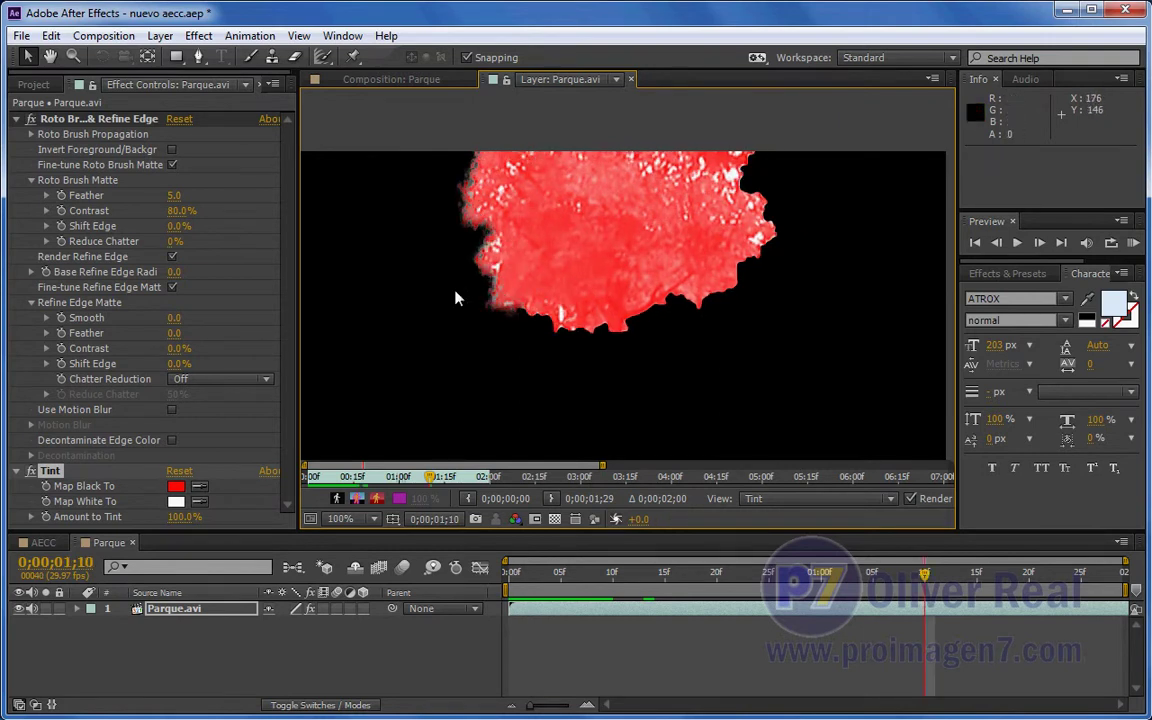
click(484, 478)
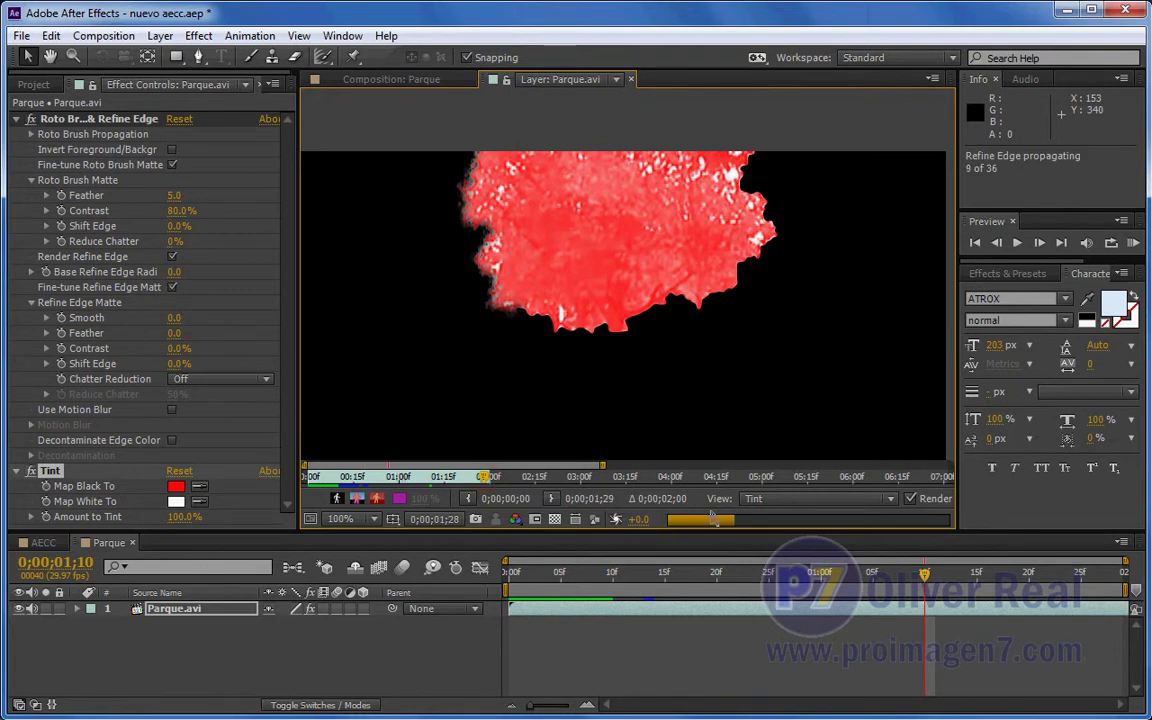
- Scrub back, then paint a Refine Edge stroke along the canopy's top-left edge
drag(447, 480, 297, 487)
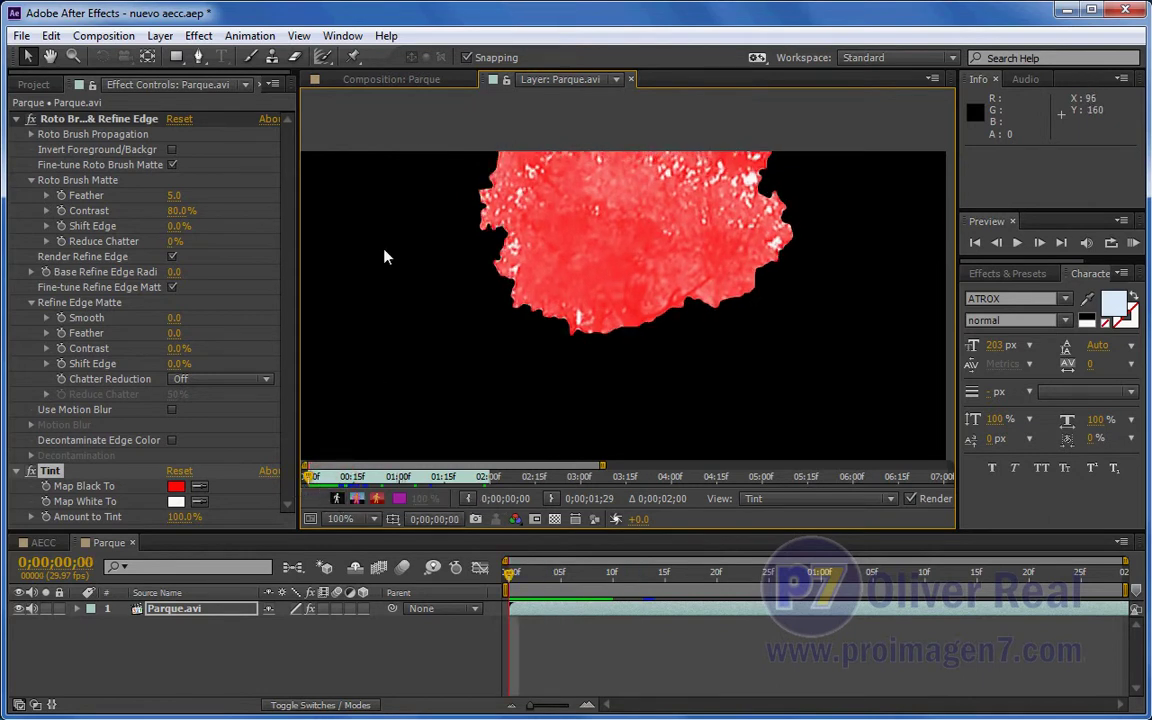
click(324, 58)
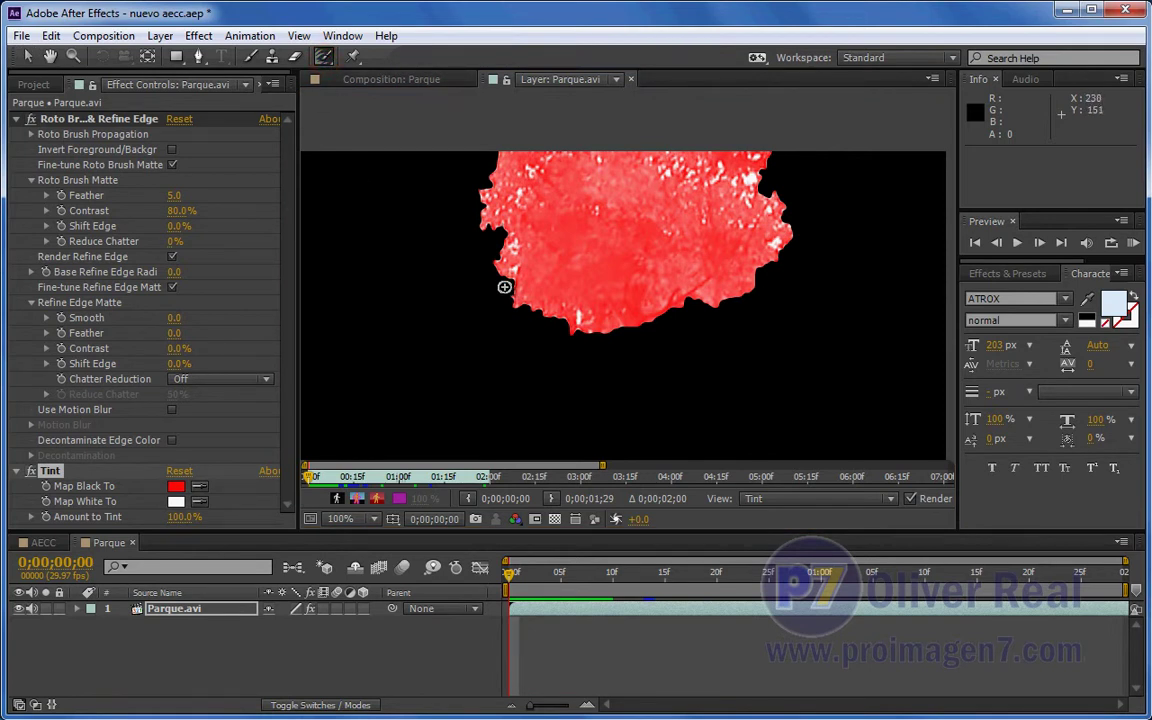
mouse_move(501, 155)
mouse_down()
mouse_move(482, 193)
mouse_move(501, 257)
mouse_move(558, 318)
mouse_move(514, 303)
mouse_up()
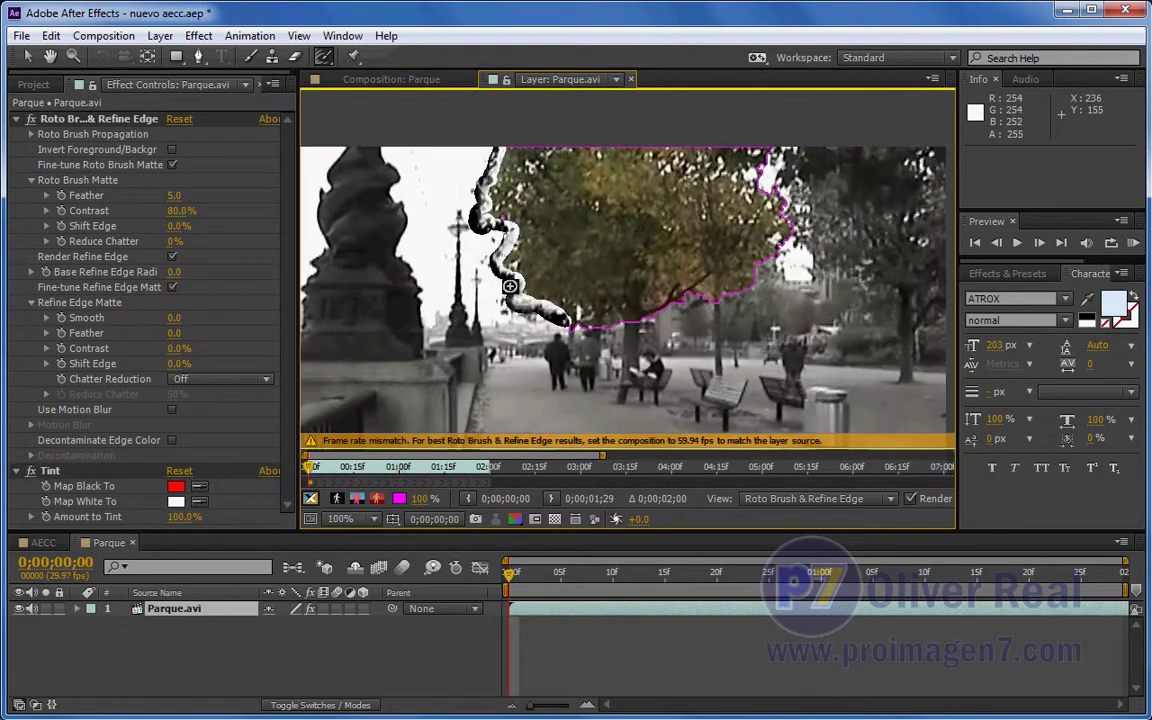
- Paint Refine Edge strokes on the canopy's left edge and propagate them up to 0;00;02;00
click(516, 261)
mouse_move(518, 228)
mouse_down()
mouse_move(512, 238)
mouse_move(495, 224)
mouse_move(505, 234)
mouse_up()
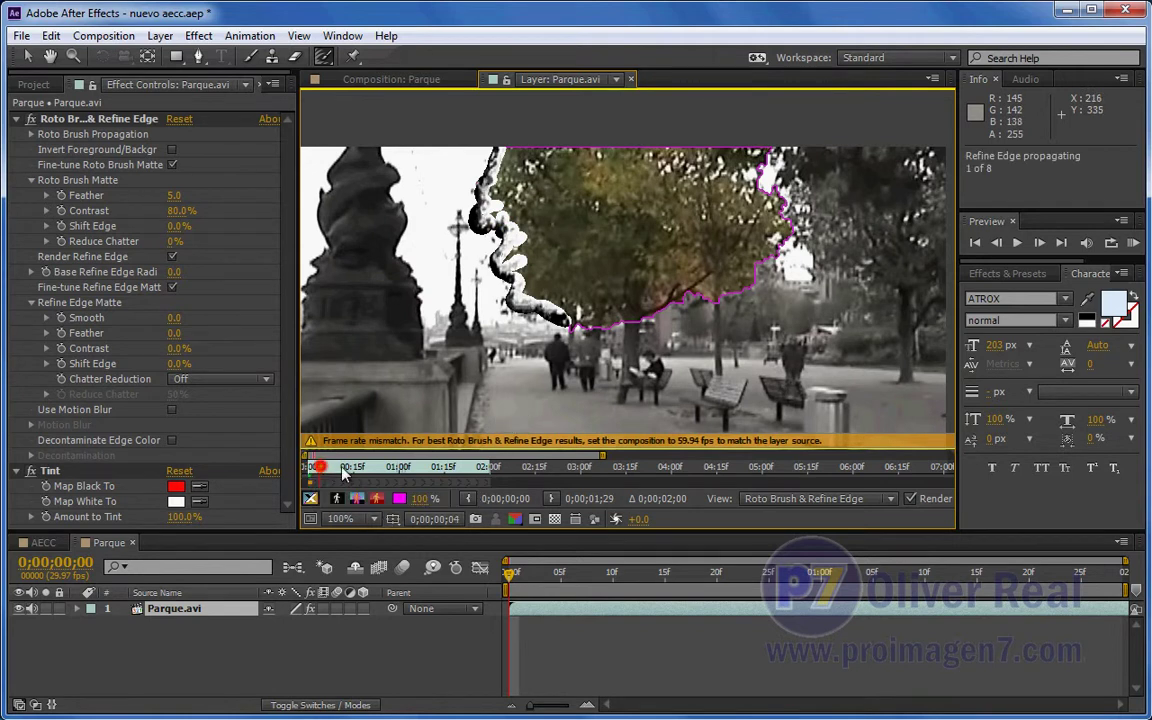
drag(313, 481, 367, 477)
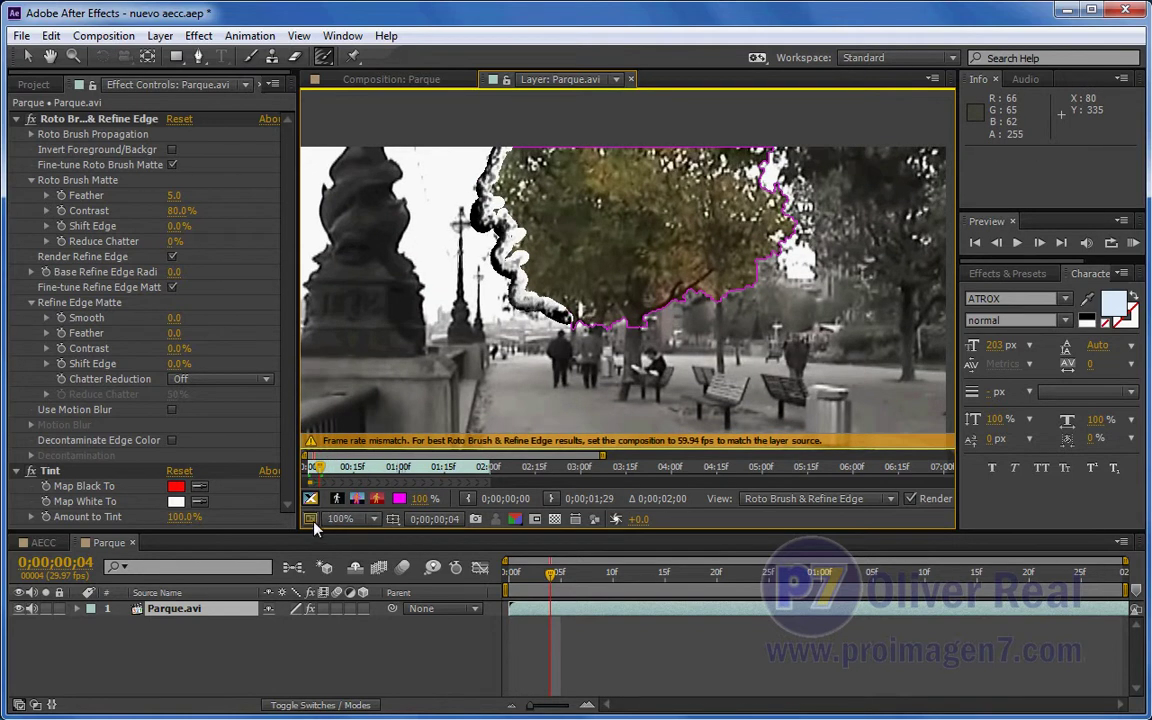
click(416, 478)
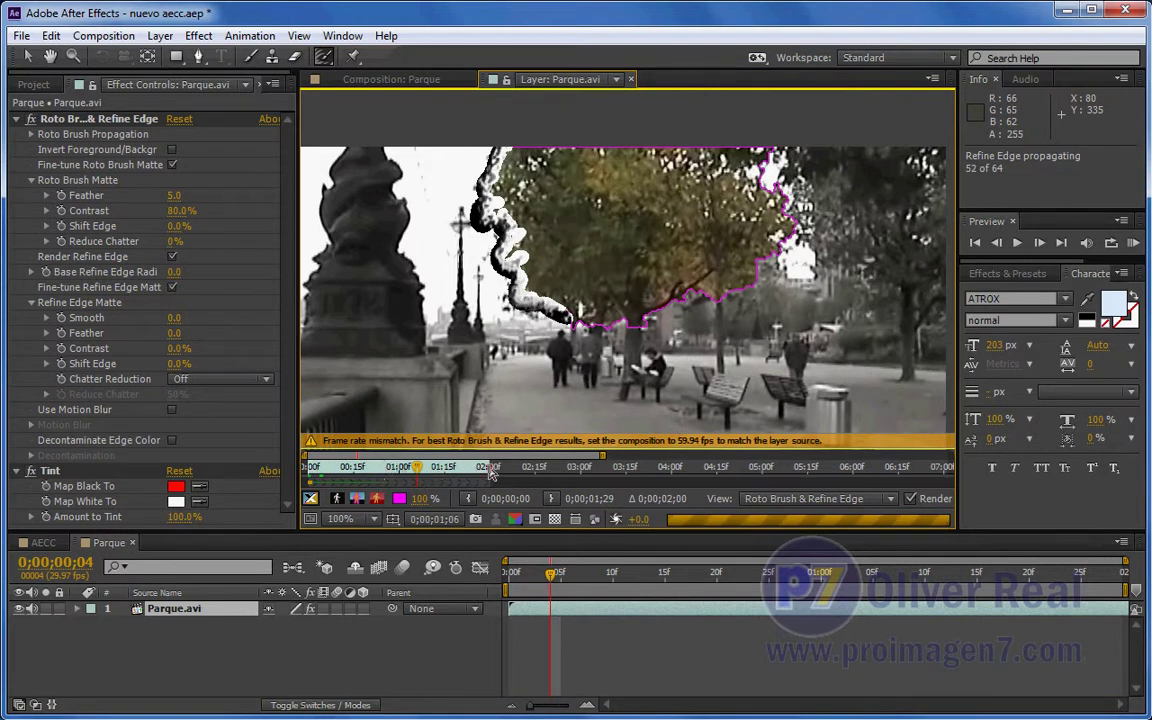
click(416, 474)
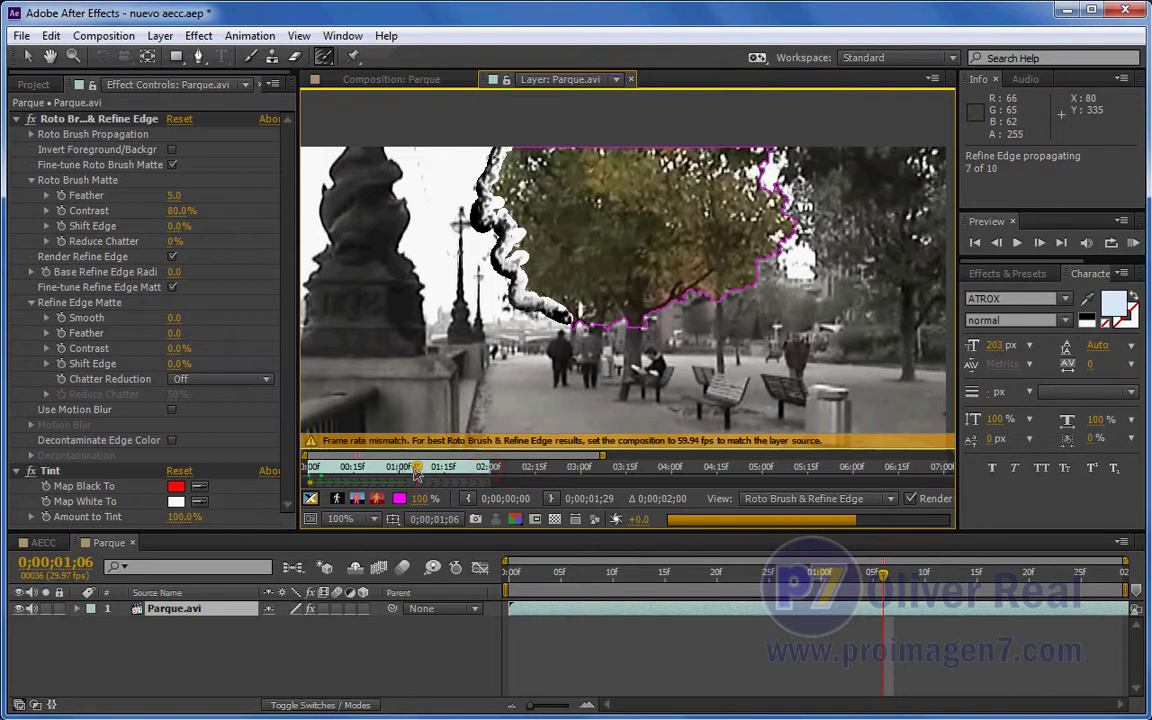
click(491, 468)
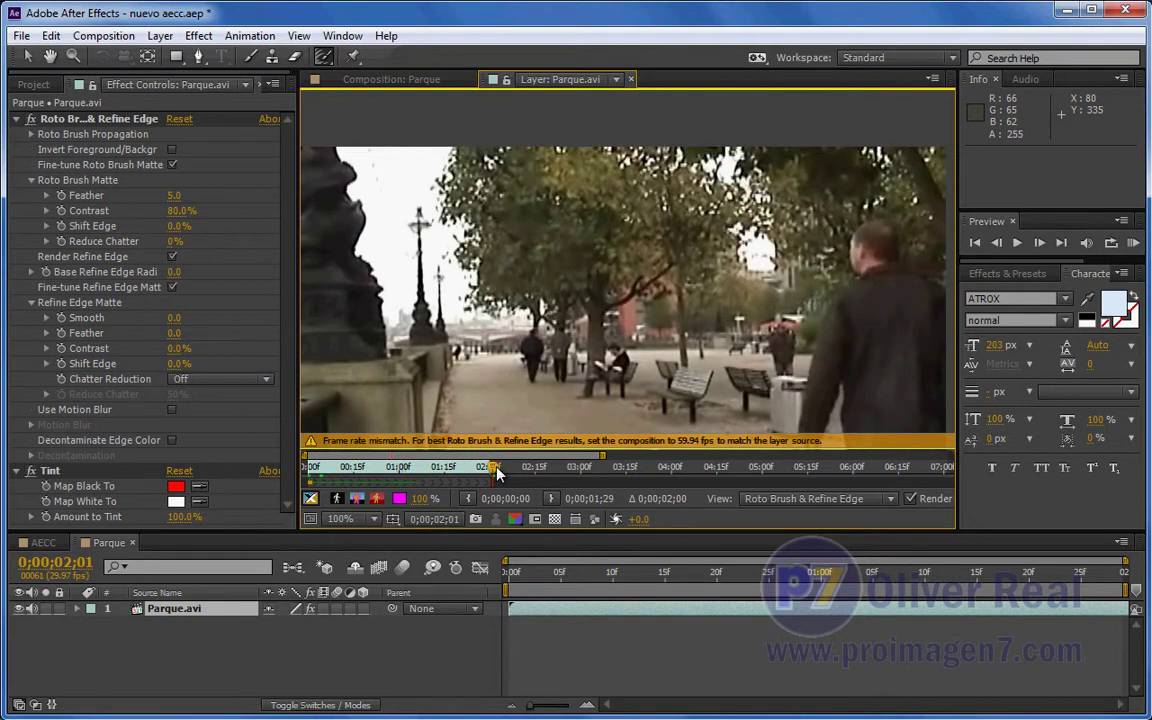
click(490, 468)
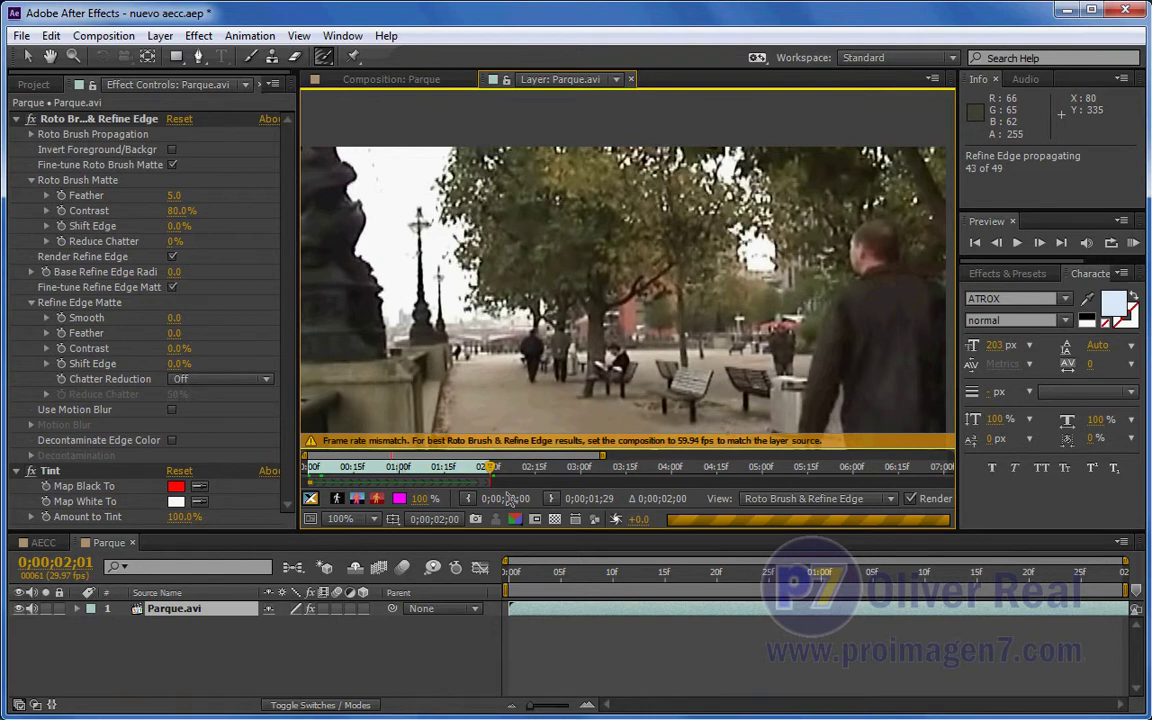
key(Page_Up)
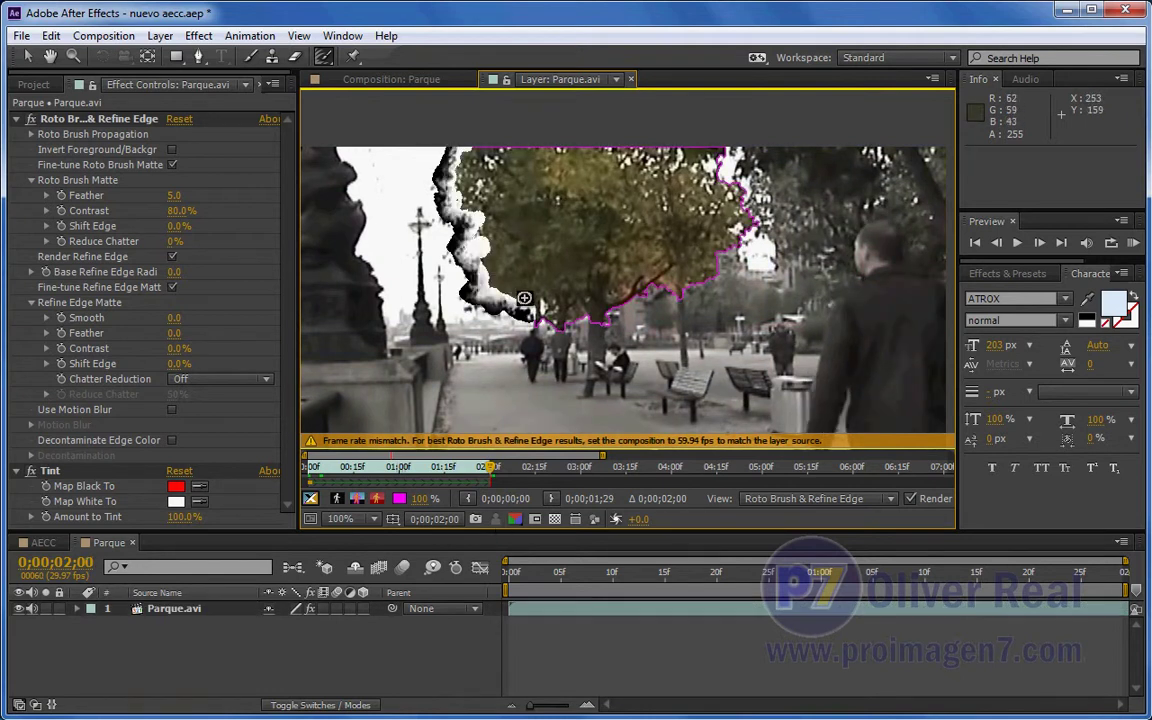
- Toggle the Refine Edge X-ray overlay off, extend the band down the left edge, and return to the composition
click(311, 498)
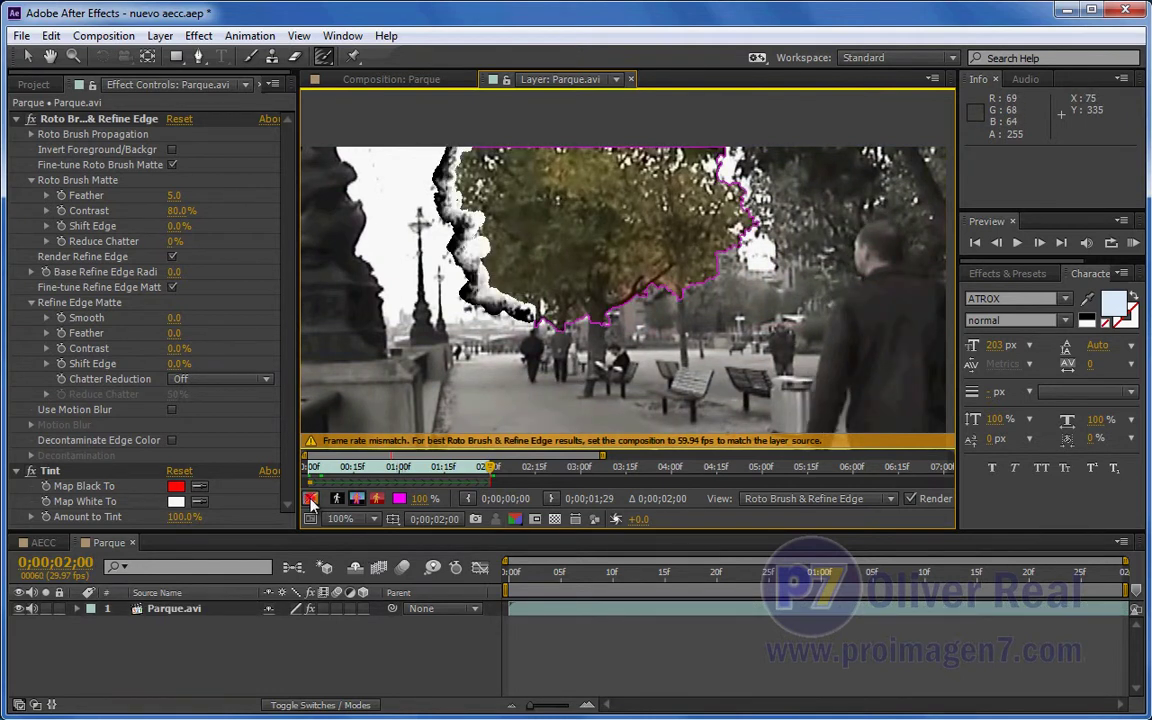
click(311, 499)
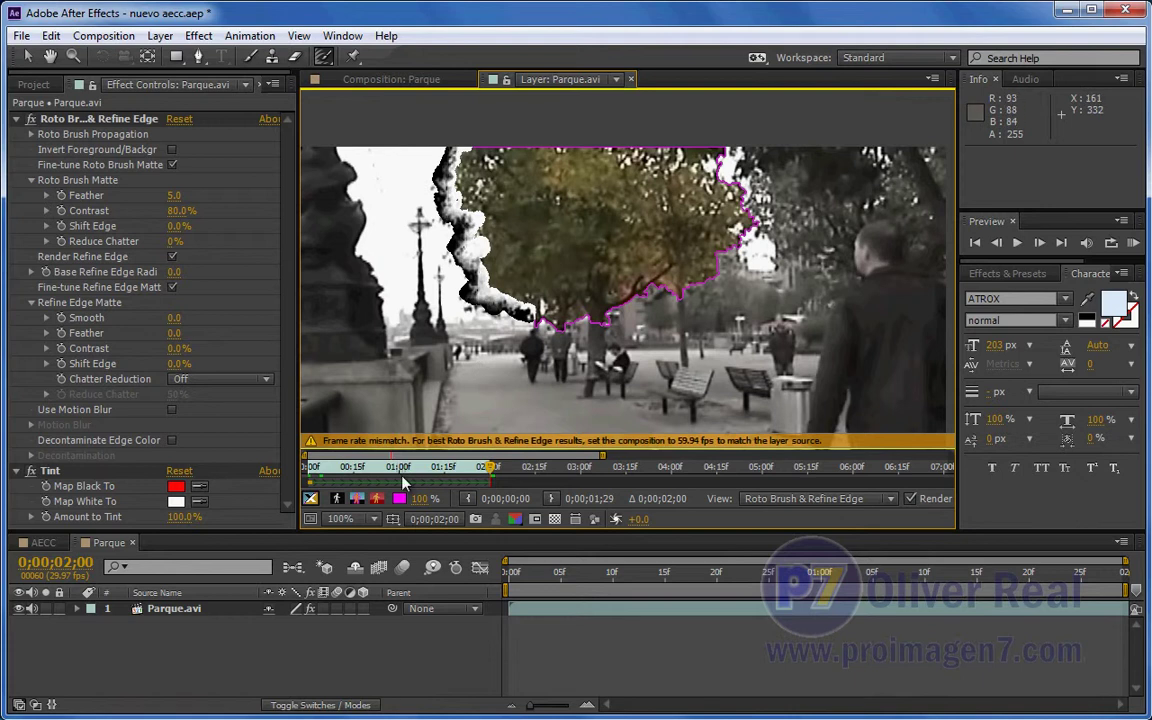
click(311, 499)
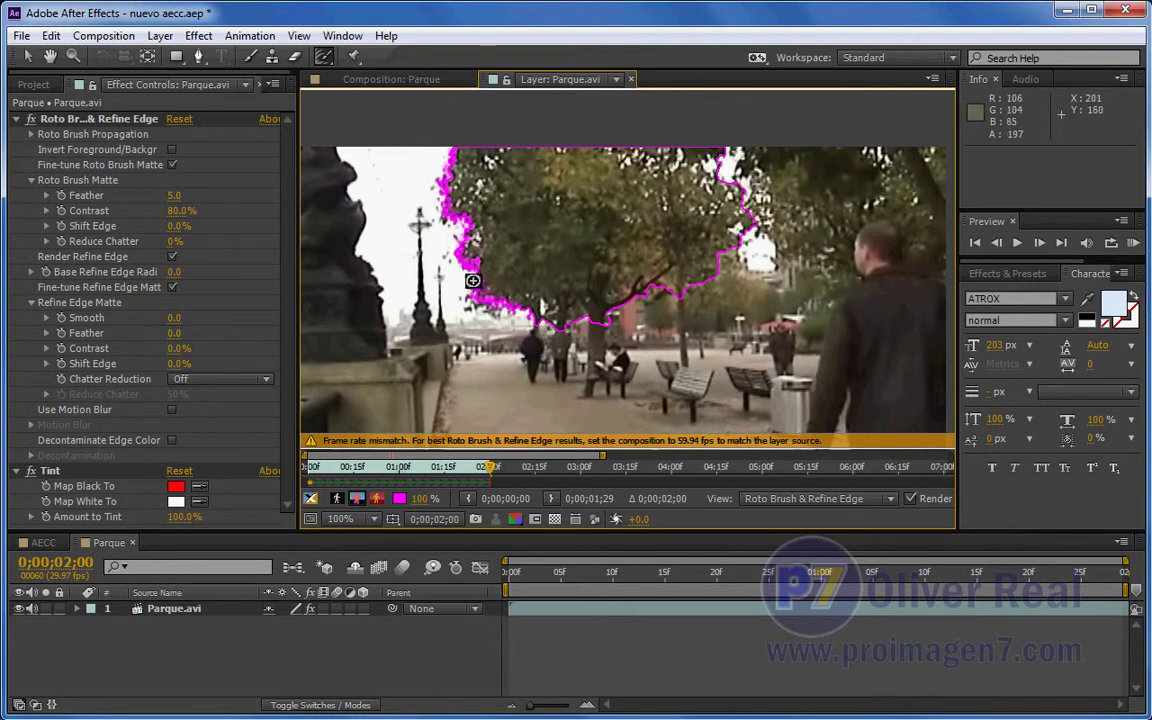
drag(445, 190, 557, 335)
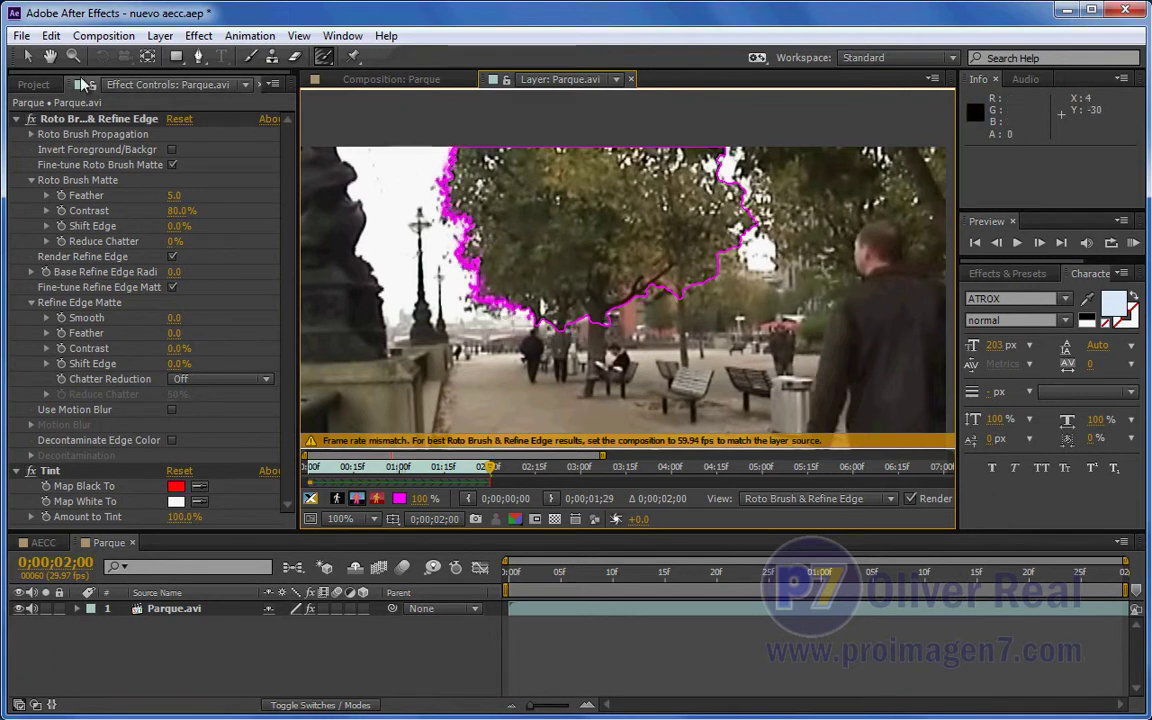
click(27, 56)
click(345, 80)
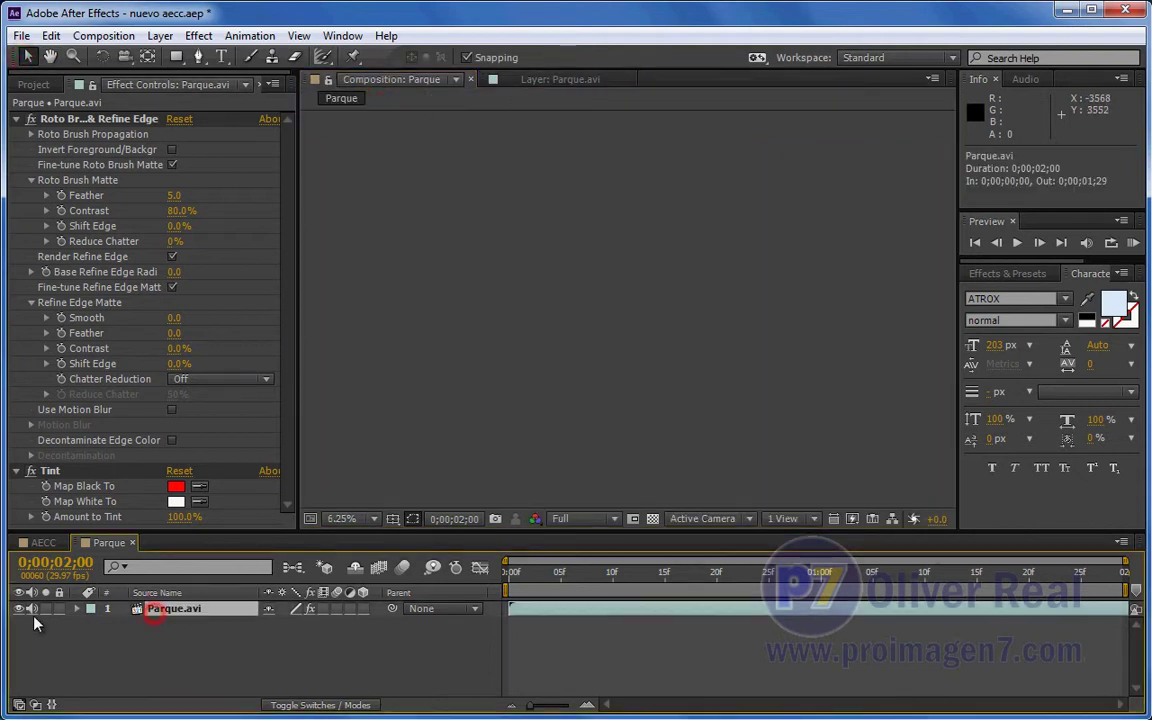
- Go to the composition's first frame, zoom the viewer to 100%, and show the Project panel
click(527, 584)
scroll(645, 303, up, 5)
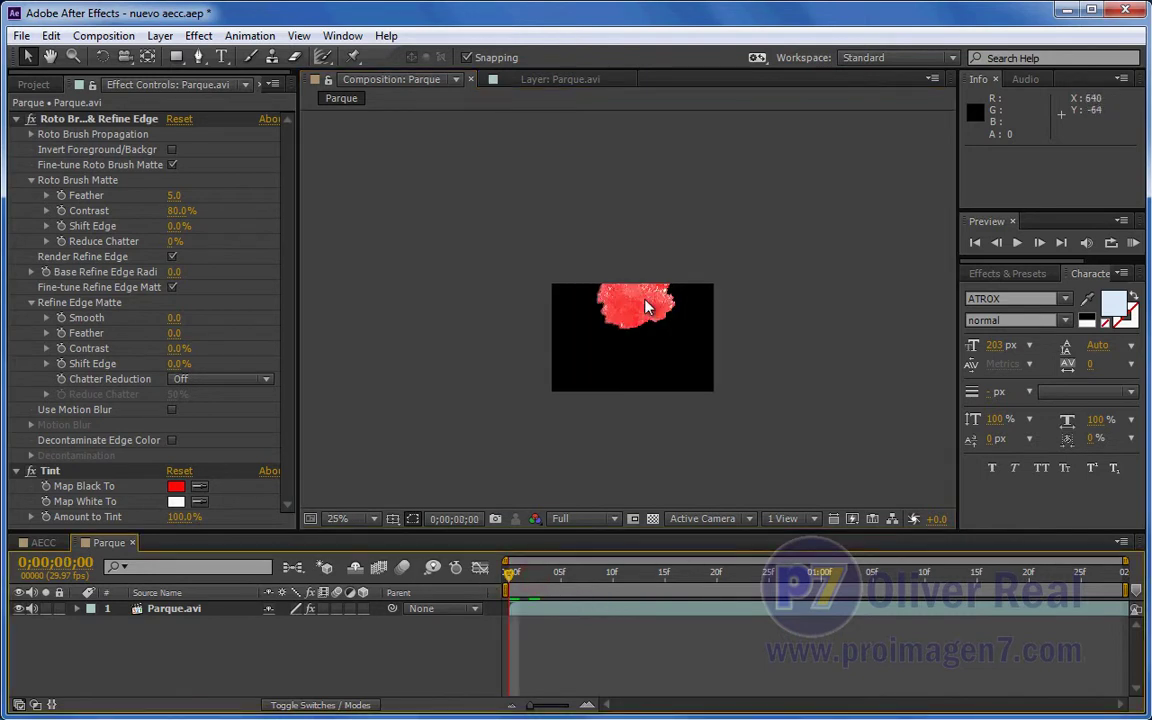
scroll(645, 303, up, 3)
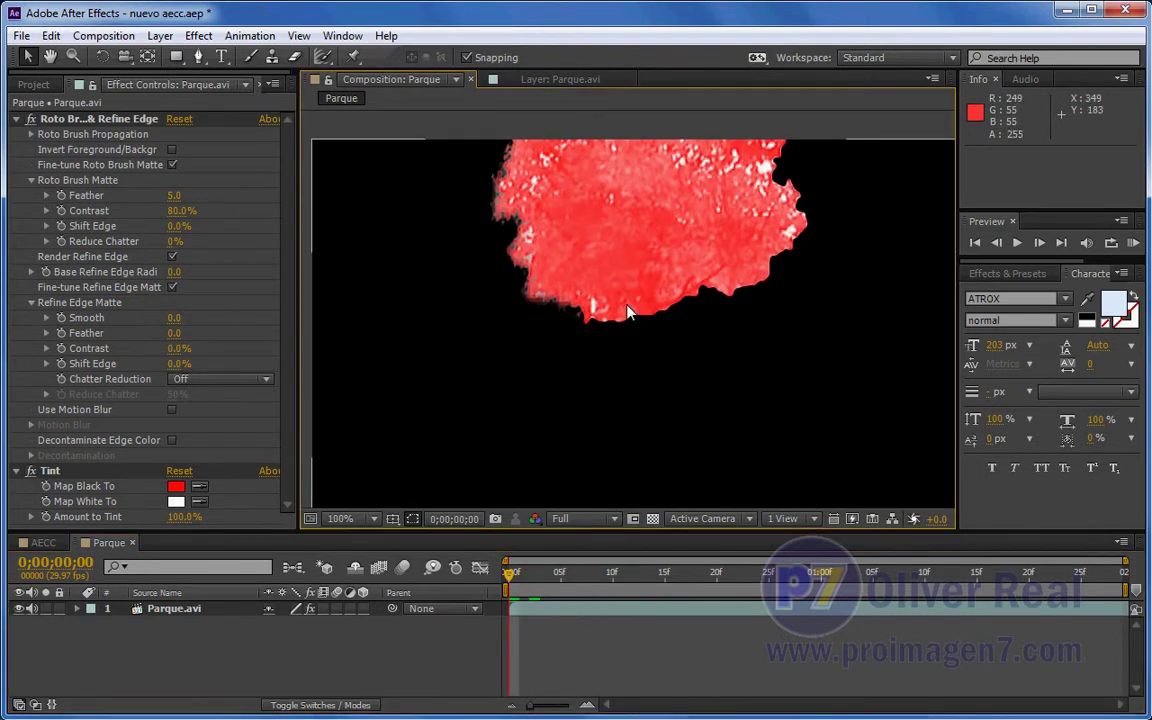
scroll(624, 306, down, 2)
scroll(622, 310, up, 2)
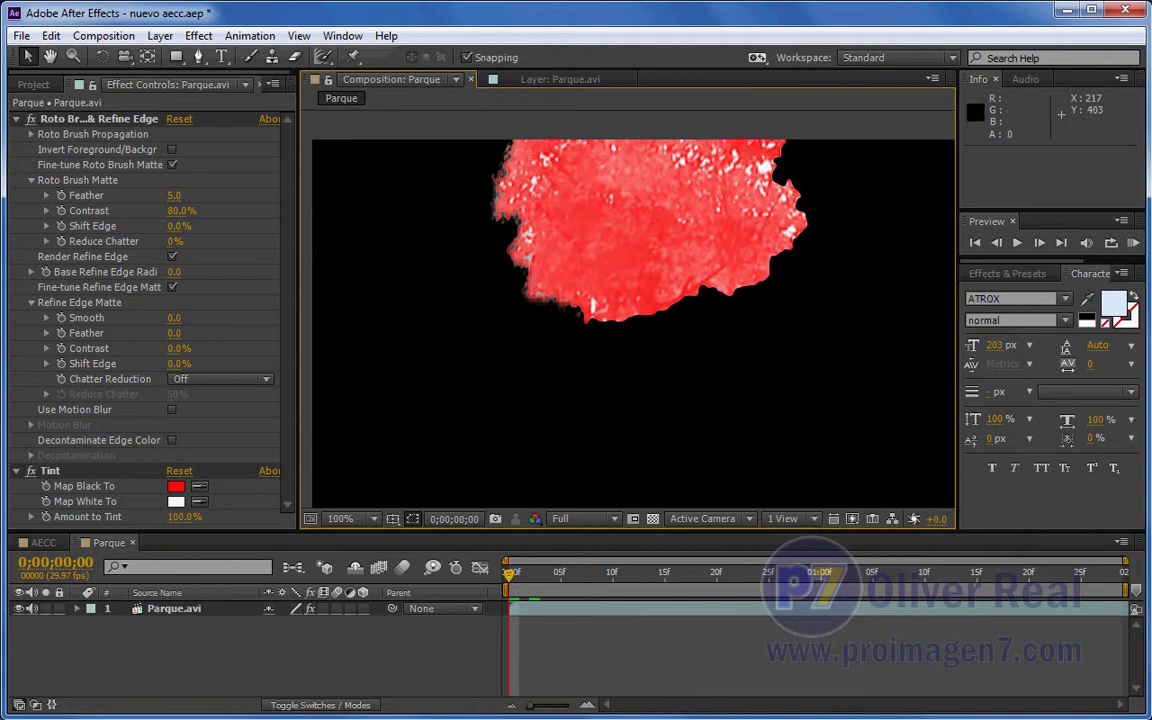
click(32, 85)
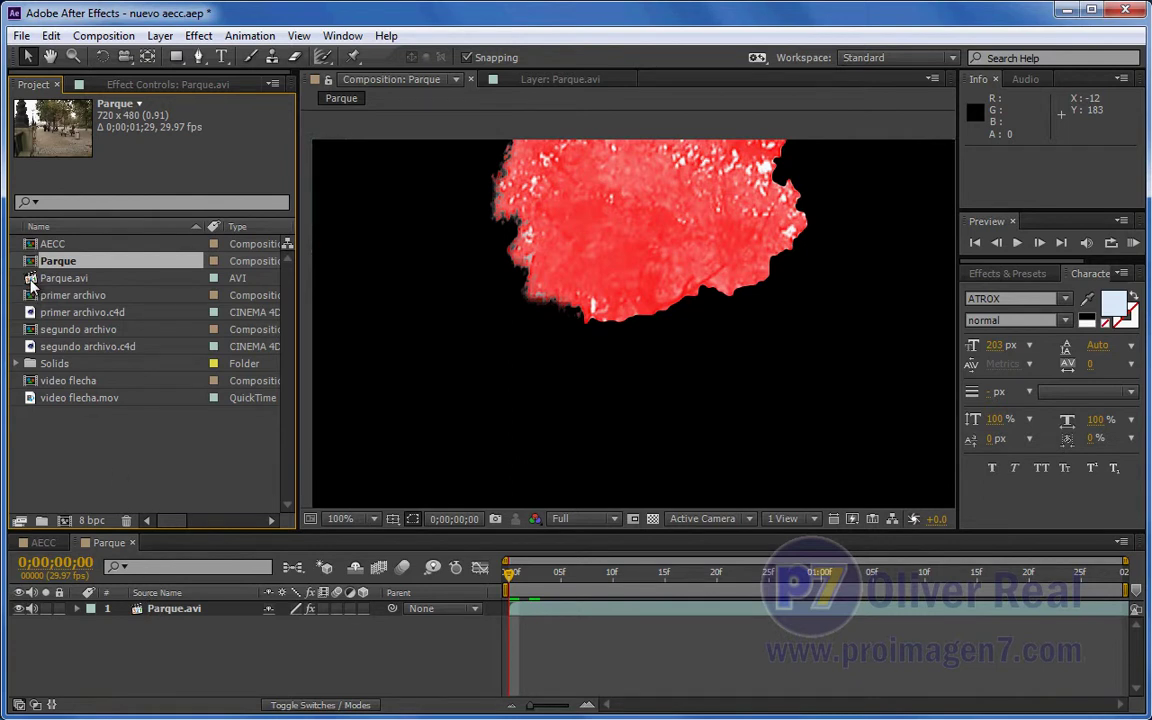
- Add Parque.avi below layer 1, move to frame 4, and toggle layer 1's visibility to compare
drag(31, 283, 116, 660)
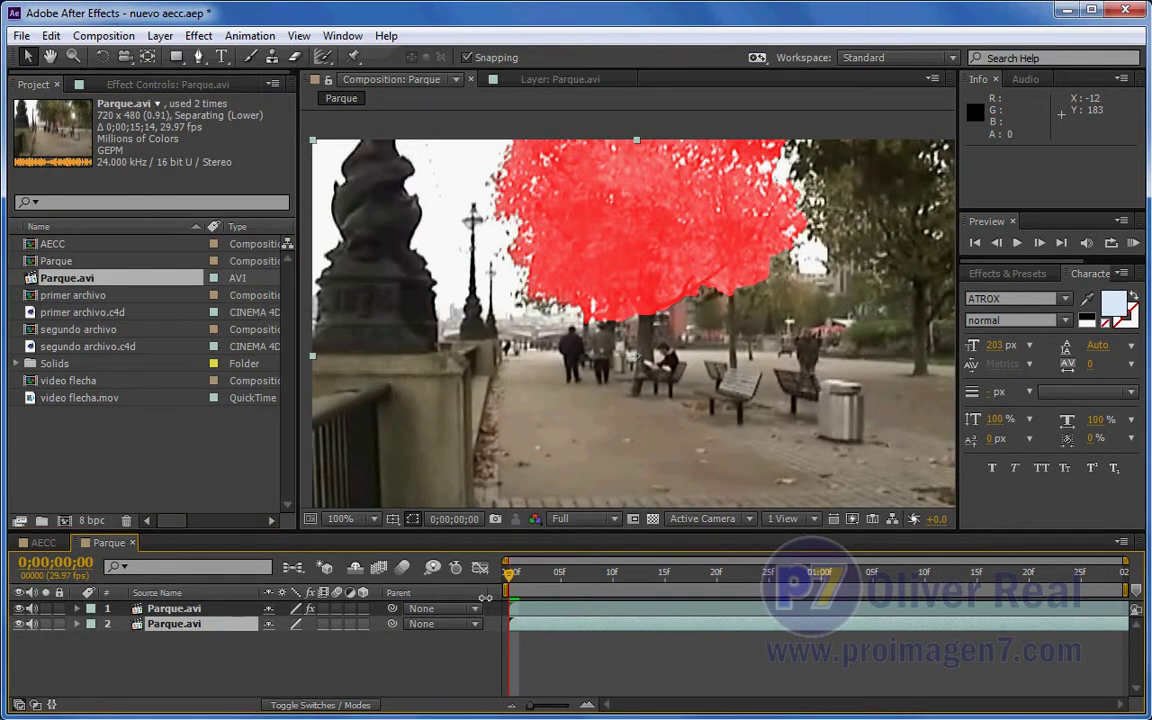
drag(508, 578, 546, 600)
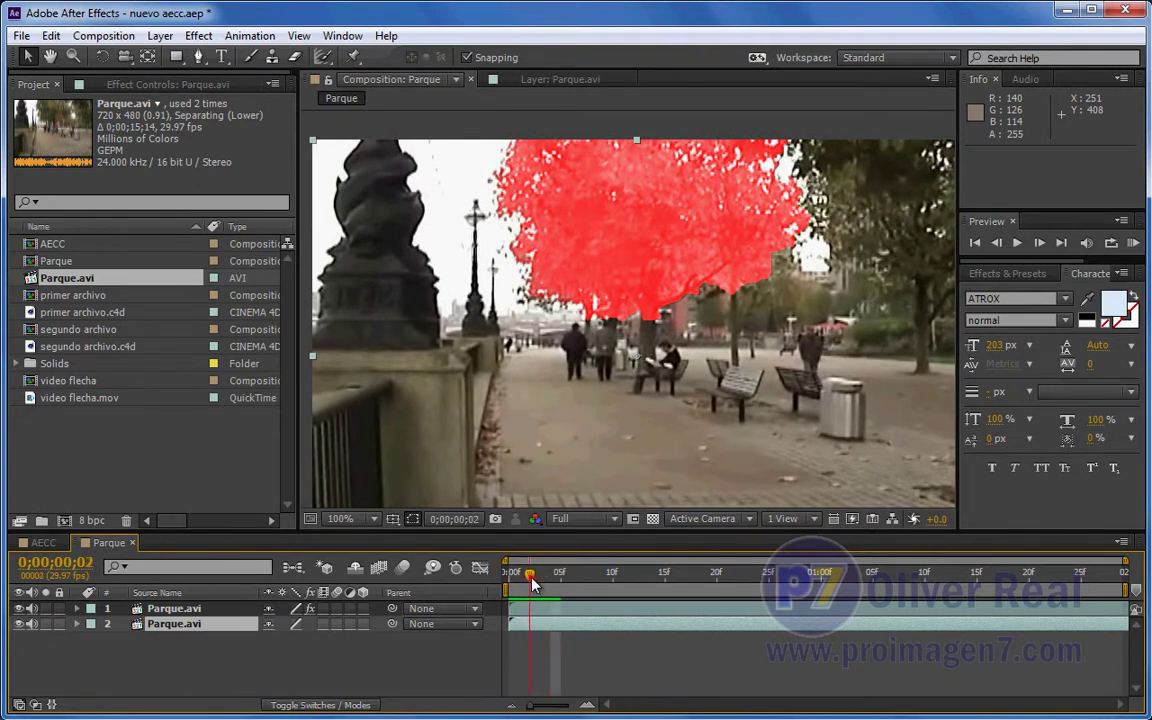
click(550, 574)
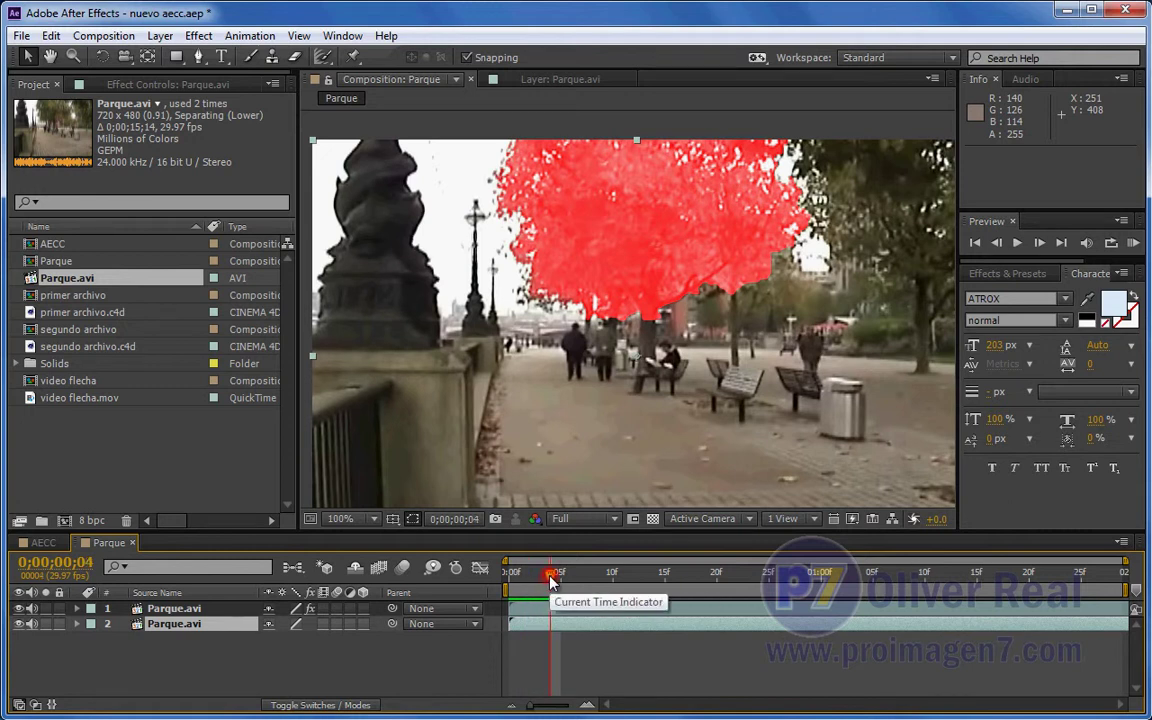
click(323, 57)
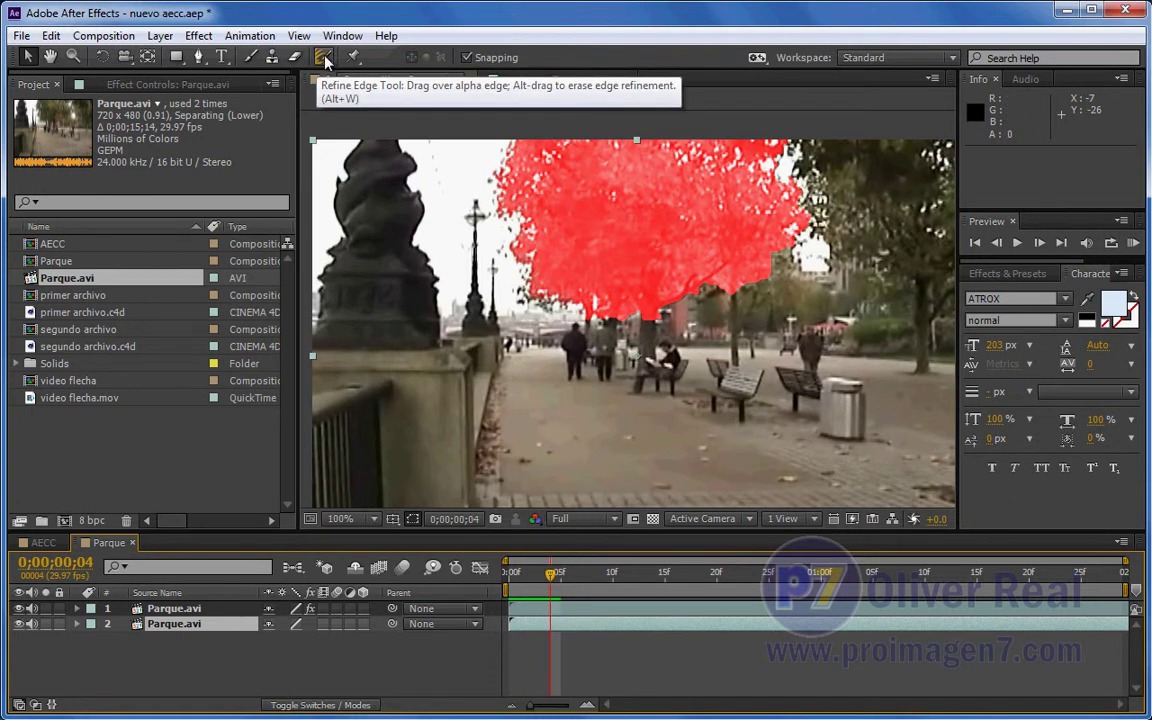
click(17, 609)
click(17, 608)
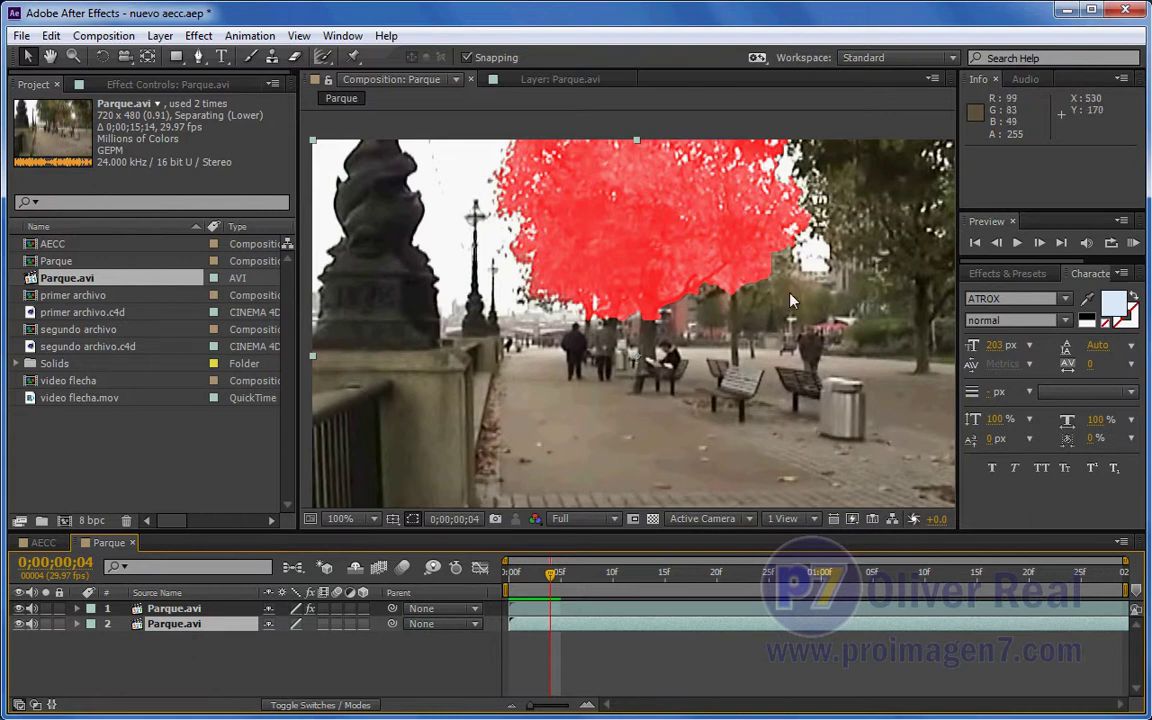
- Select the tinted top layer and inspect its Effect Controls before returning to the Project panel
click(171, 610)
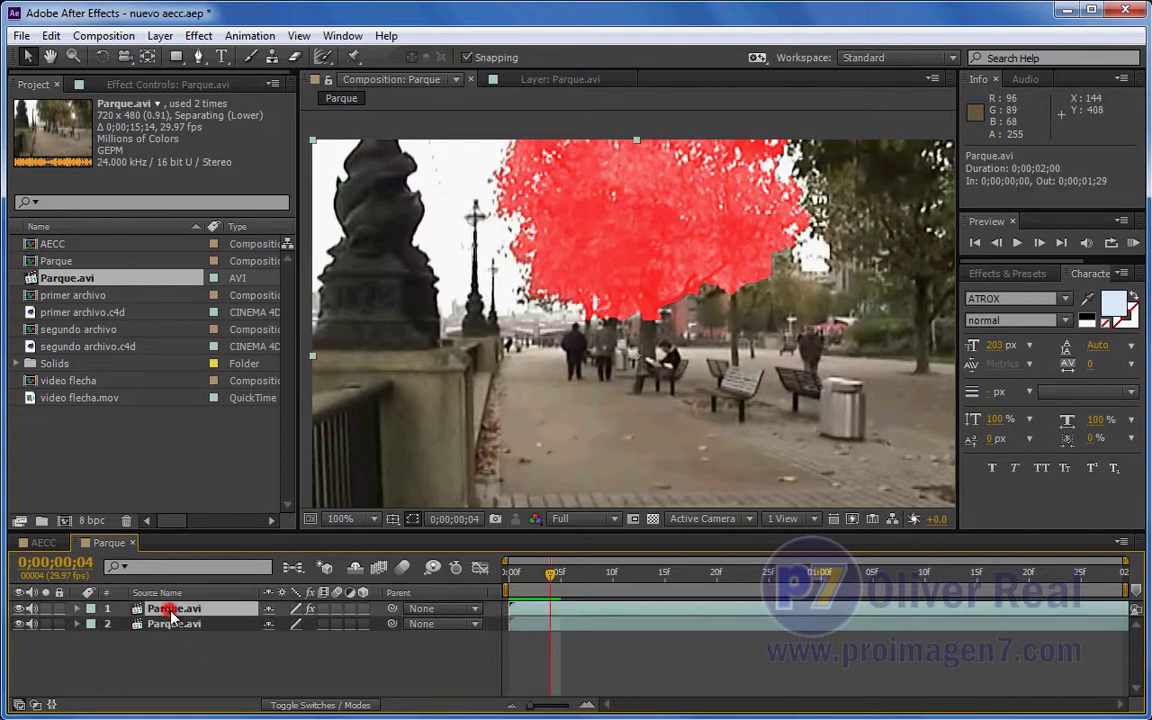
click(166, 85)
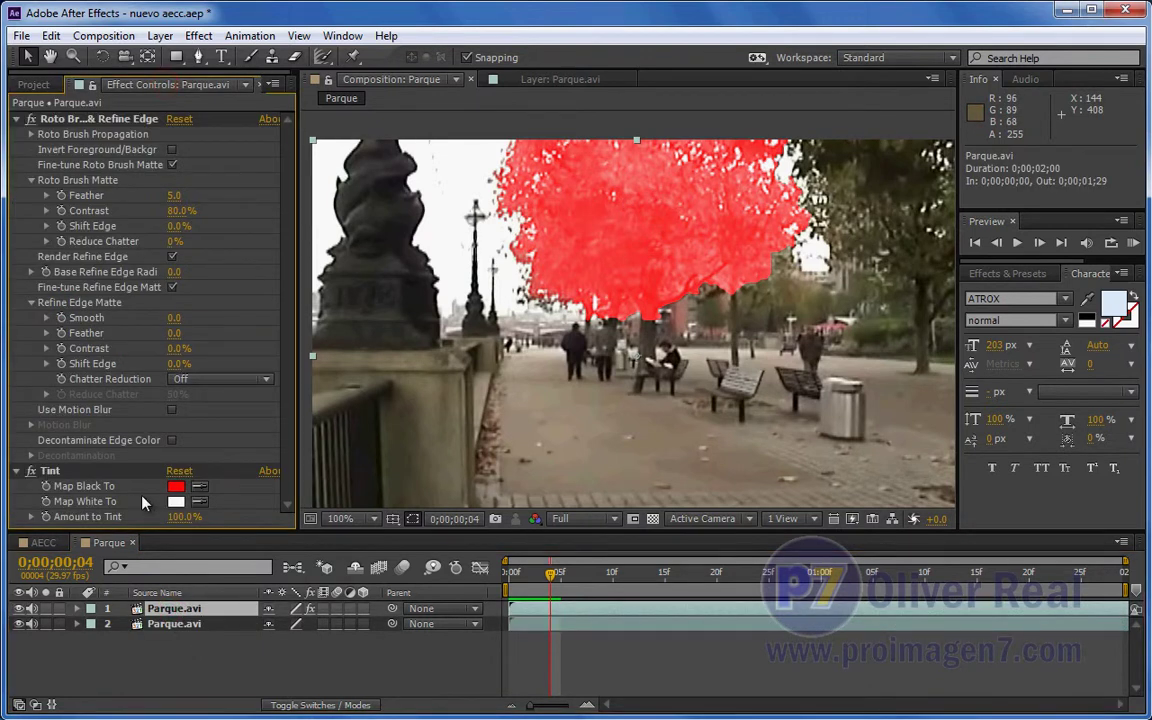
click(34, 85)
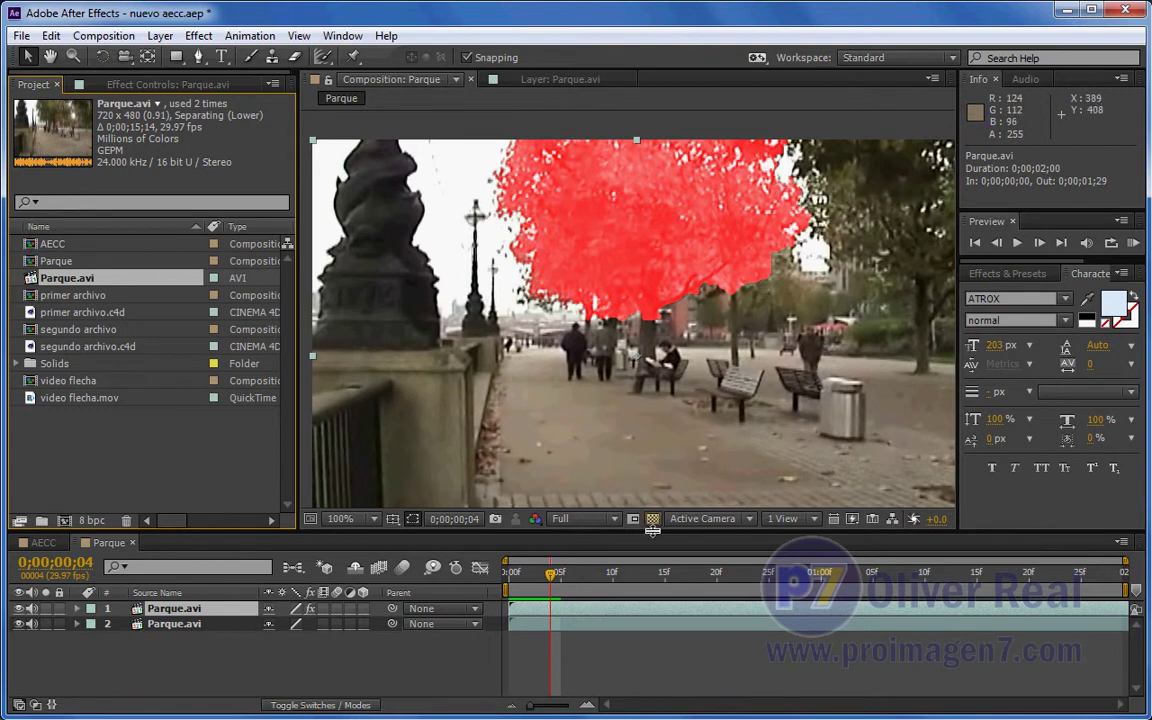
- Preview the composition from the first frame to check the red canopy over the park
click(510, 574)
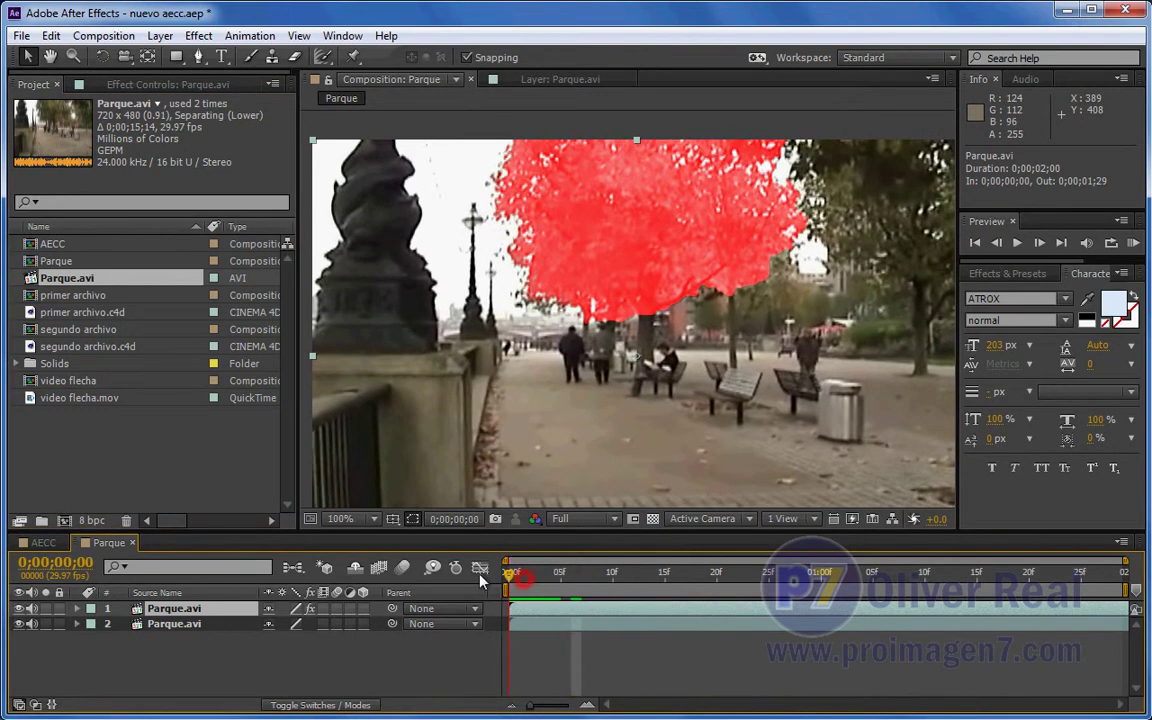
key(space)
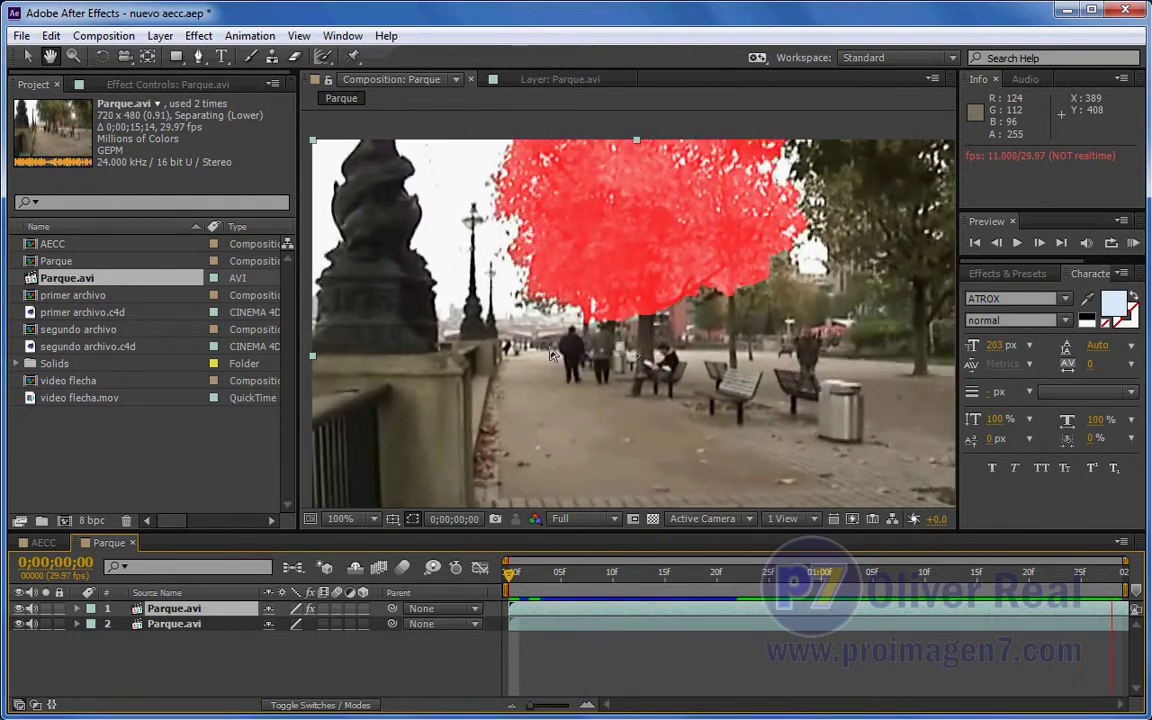
key(v)
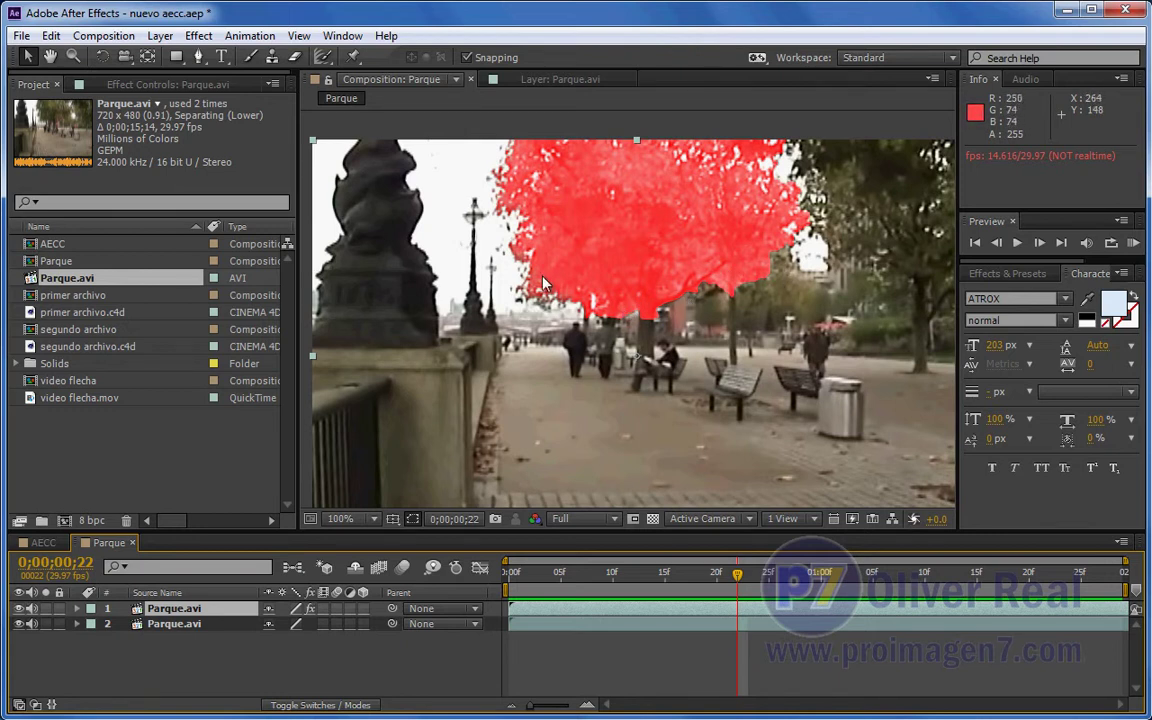
- In the Parque.avi layer view, paint Refine Edge strokes along the canopy's left edge by the lamppost
click(530, 82)
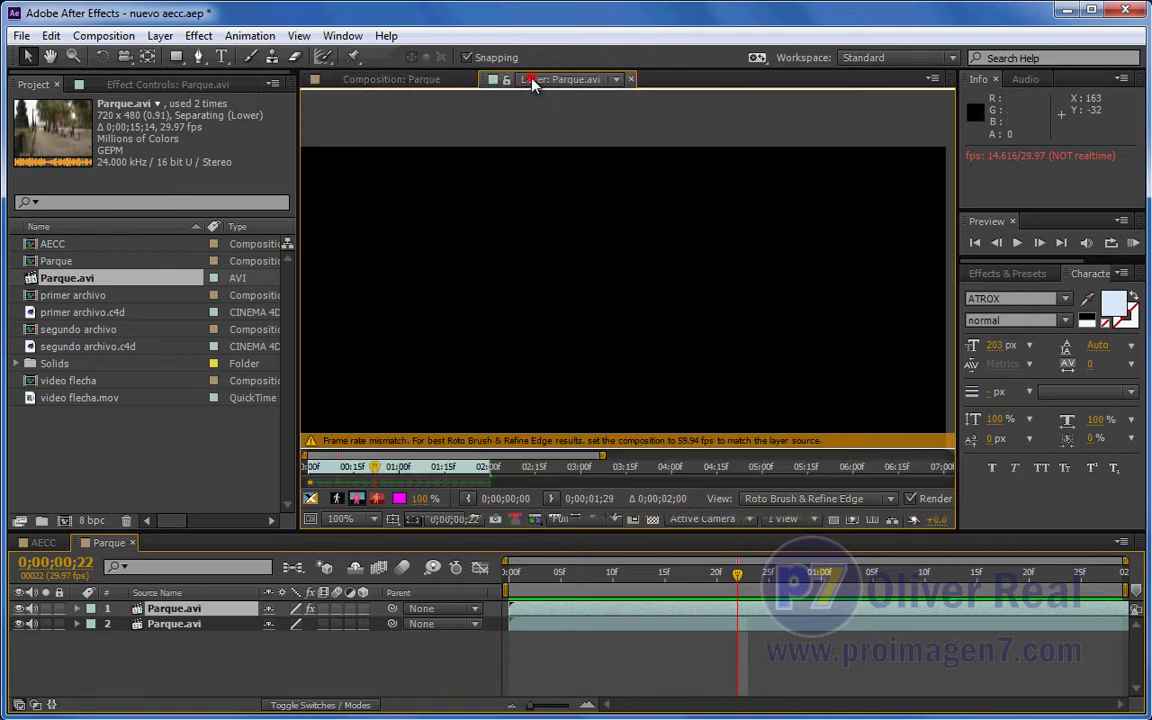
click(310, 499)
drag(495, 152, 520, 313)
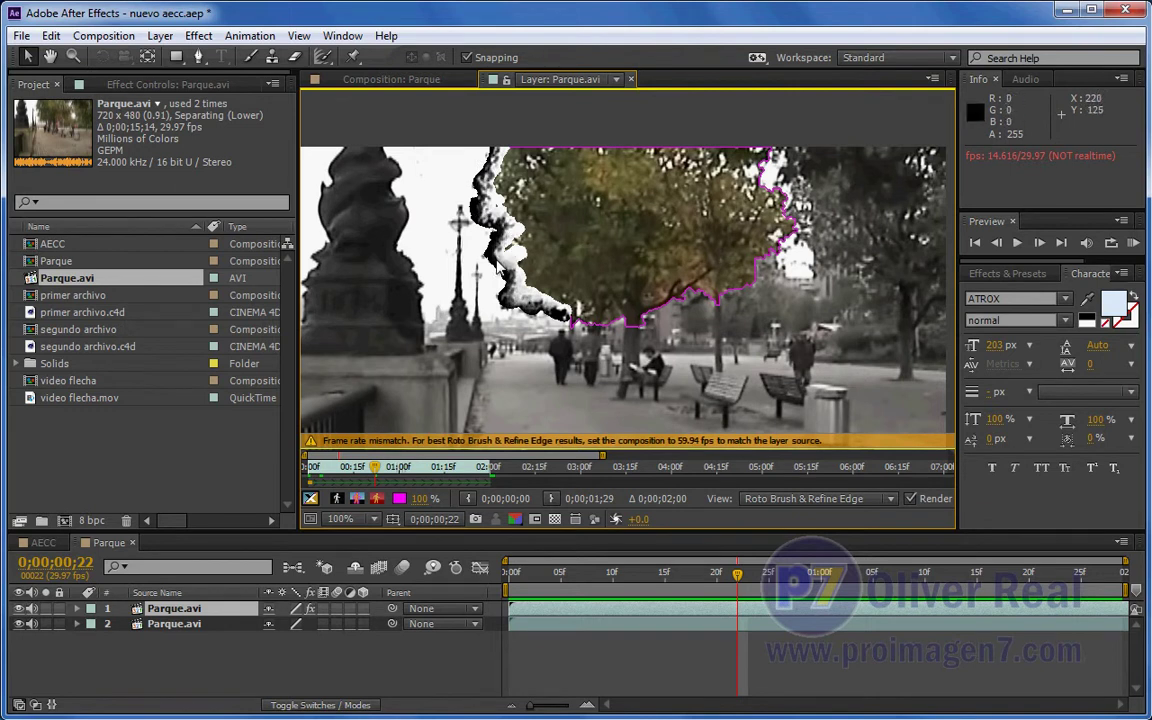
click(346, 62)
click(323, 57)
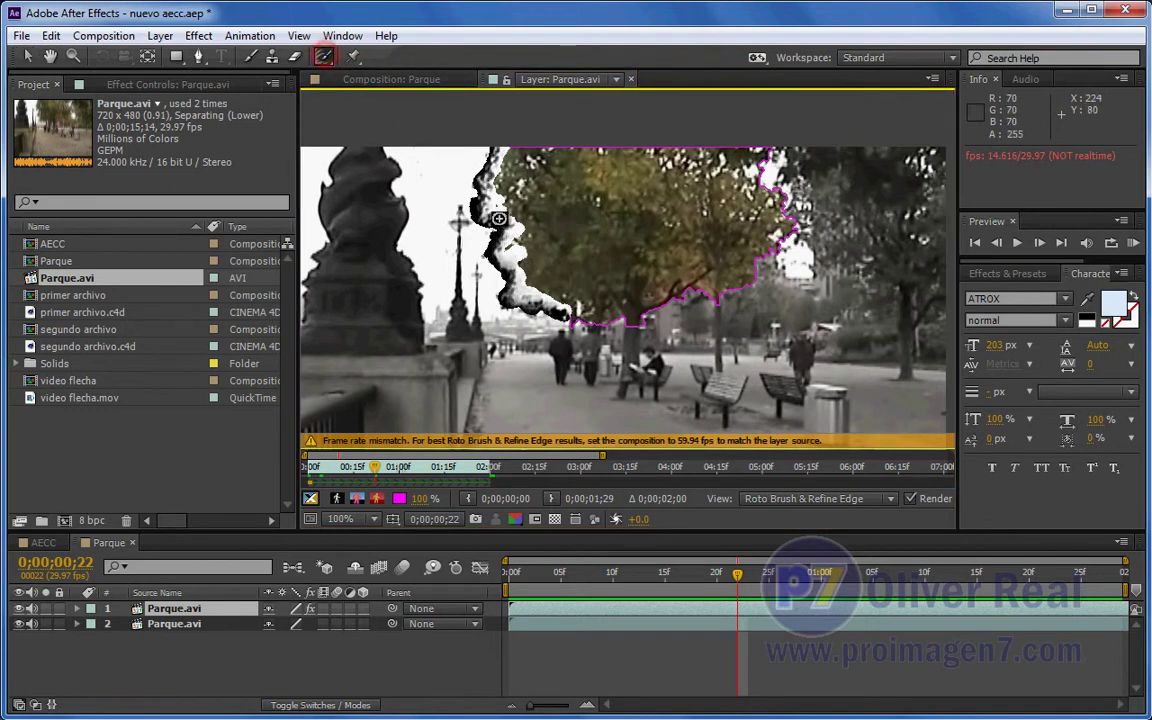
mouse_move(518, 210)
mouse_down()
mouse_move(452, 226)
mouse_move(551, 216)
mouse_up()
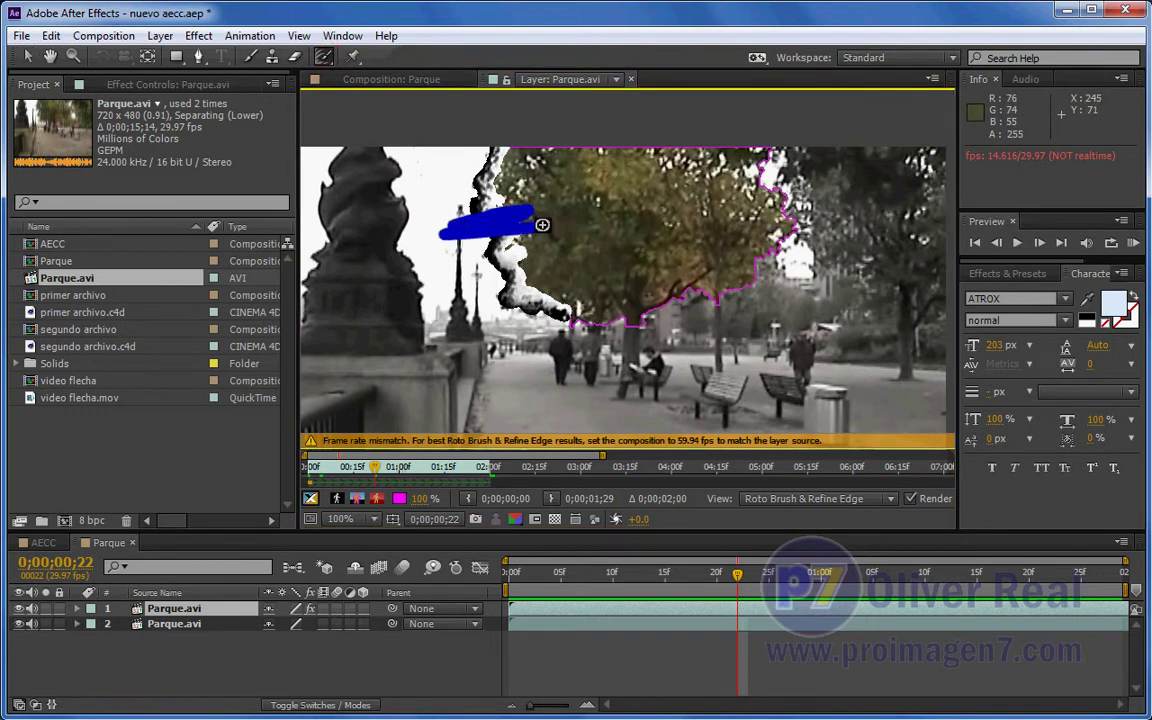
drag(551, 216, 514, 265)
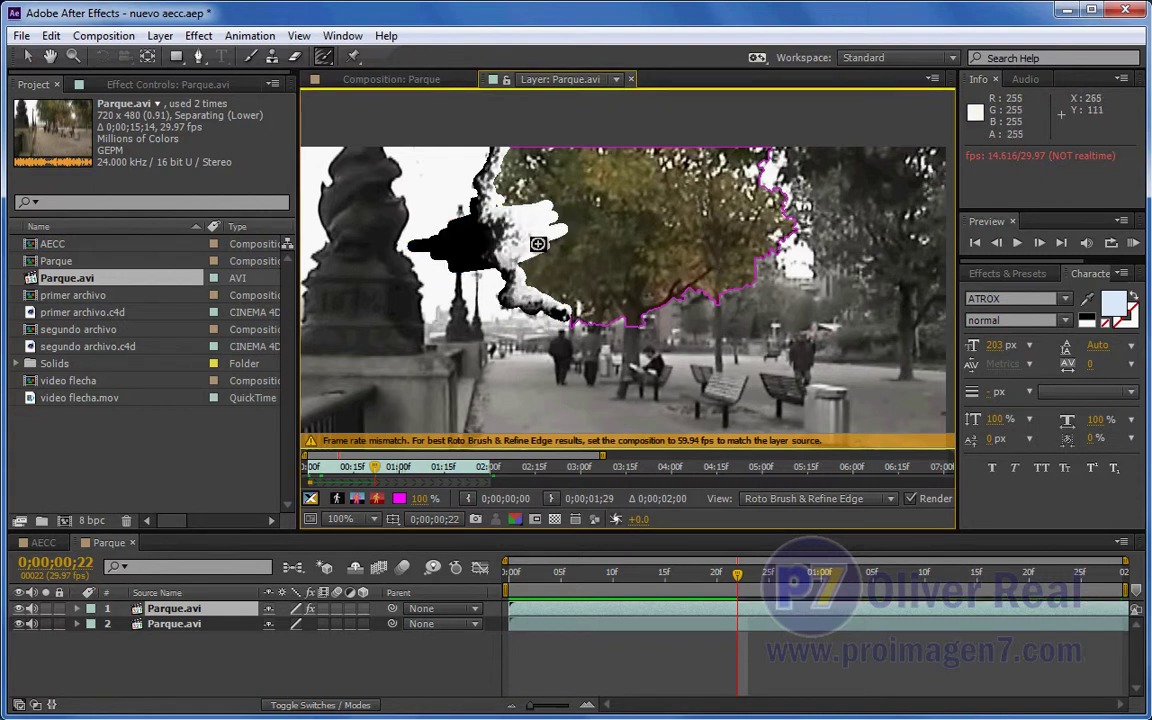
- Propagate the refinement to 0;00;01;18 and switch back to the Parque composition view
click(391, 80)
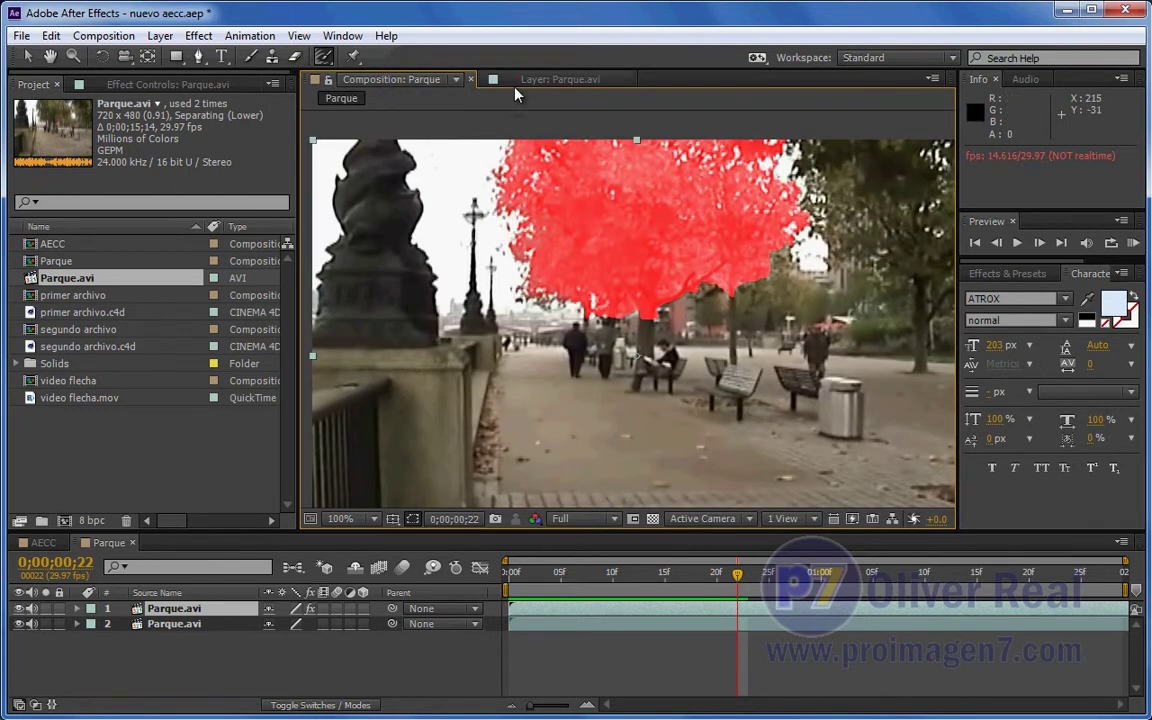
click(558, 79)
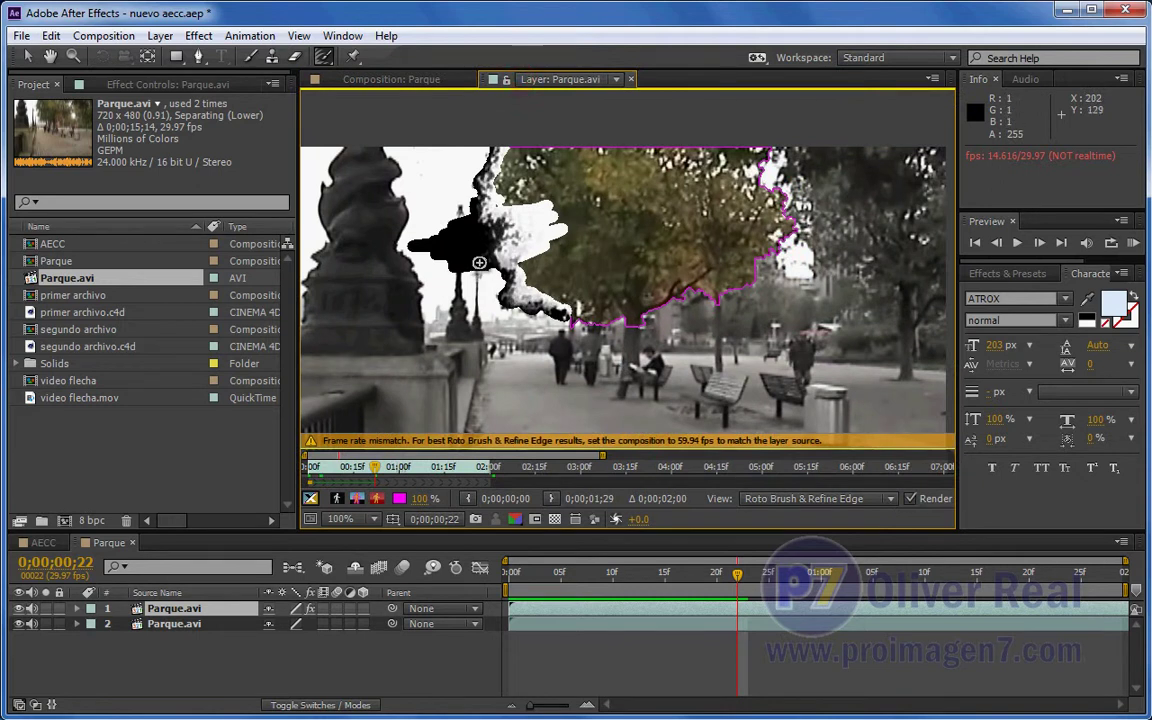
click(453, 466)
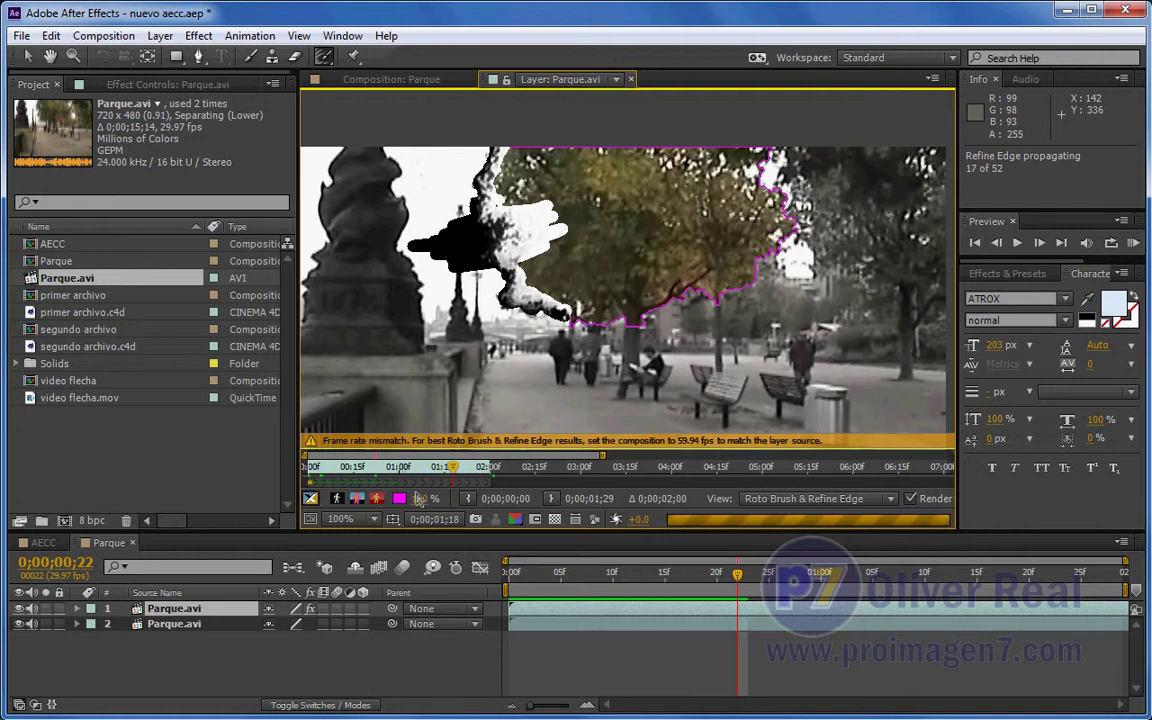
click(419, 79)
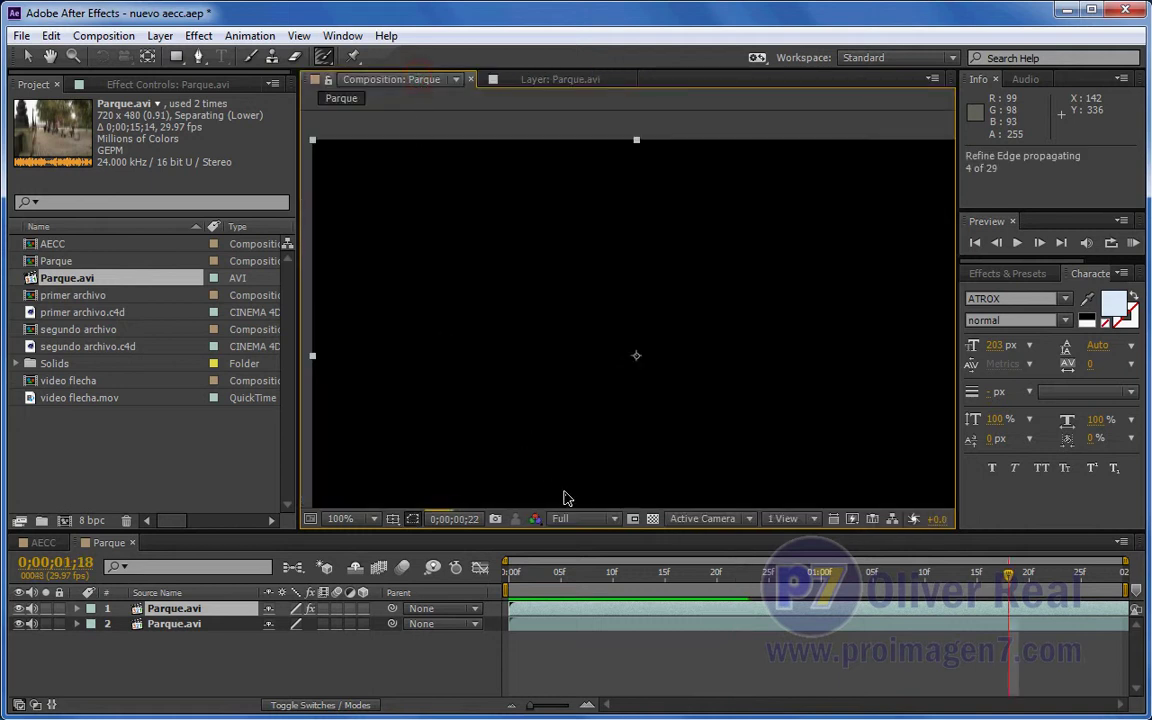
- Check the tinted canopy at frames 18, 26, 0;00;01;05 and 0;00;01;08, then reopen the Parque.avi layer view
click(697, 577)
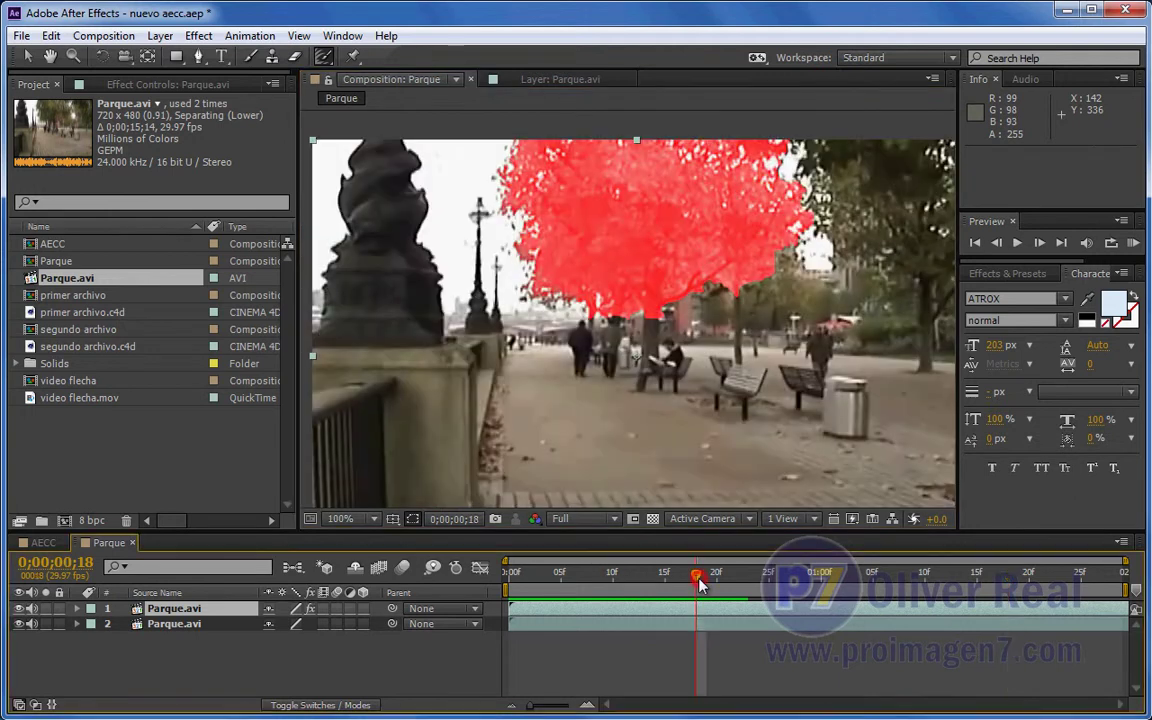
click(779, 580)
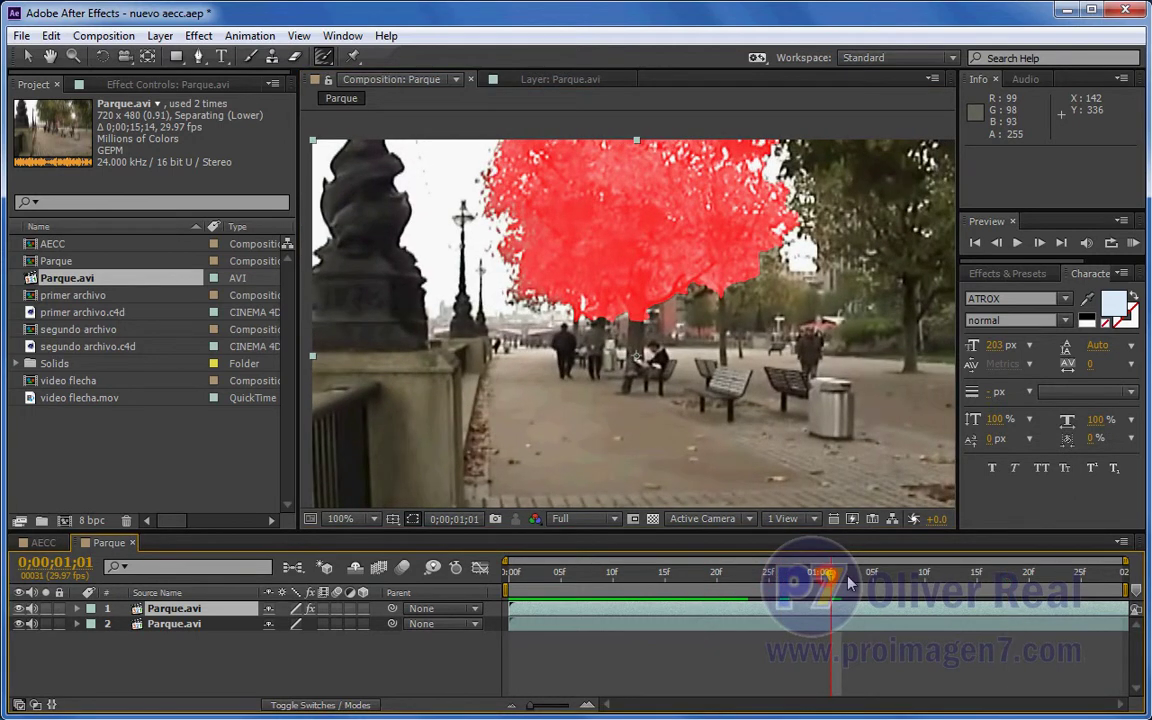
click(872, 578)
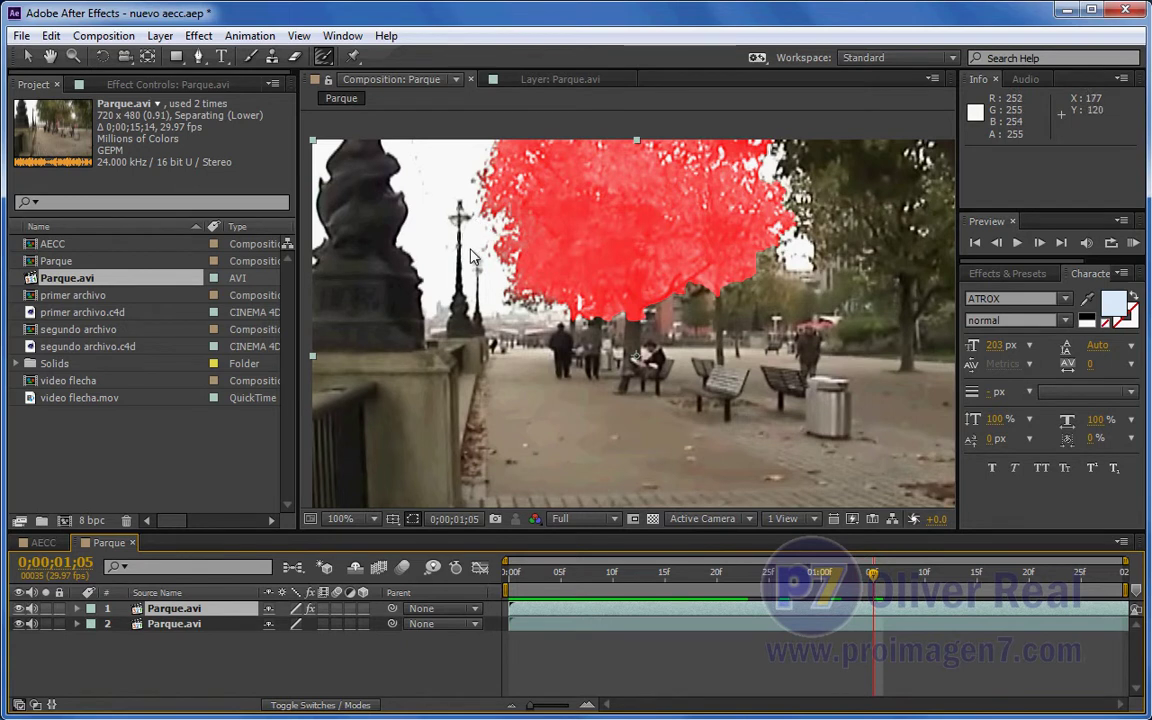
click(589, 572)
click(904, 572)
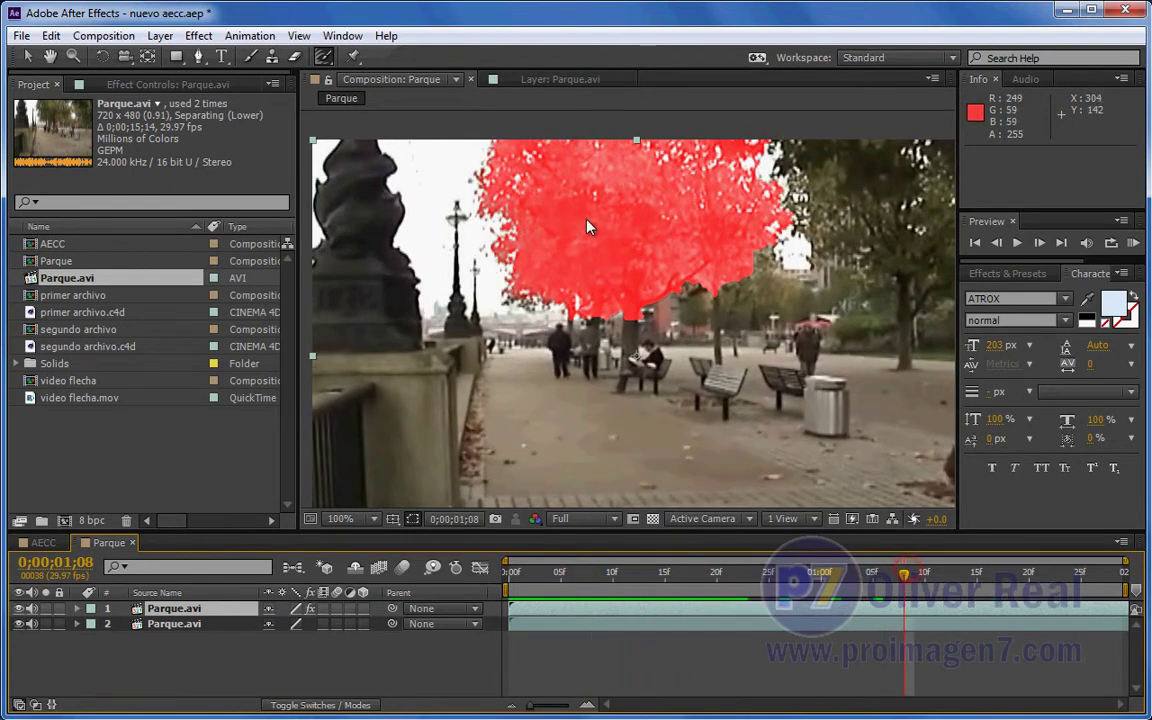
click(560, 79)
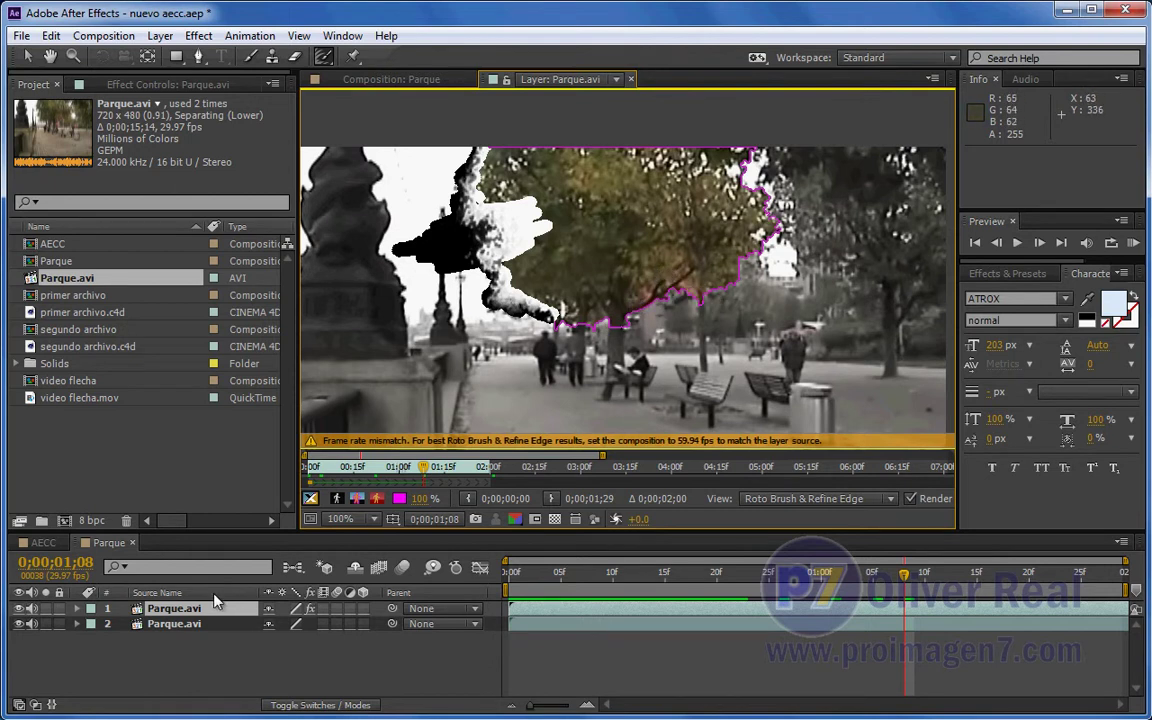
- In the Roto Brush & Refine Edge effect controls, set Base Refine Edge Radius to 10
click(176, 84)
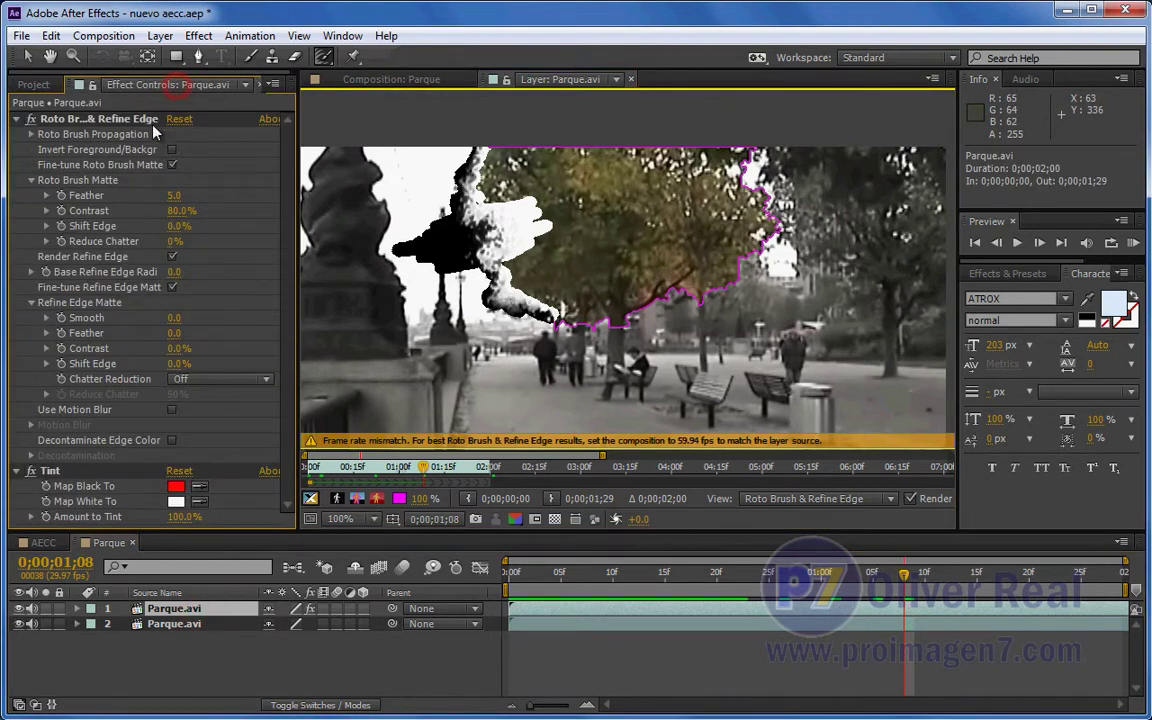
click(124, 120)
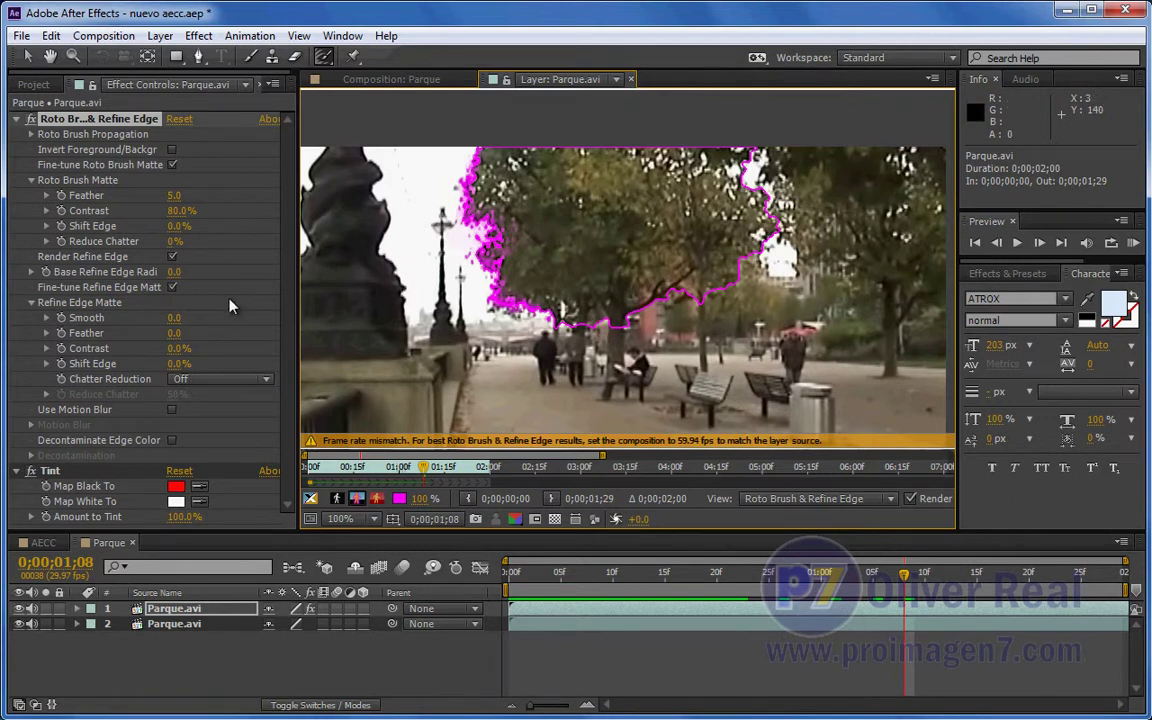
click(176, 273)
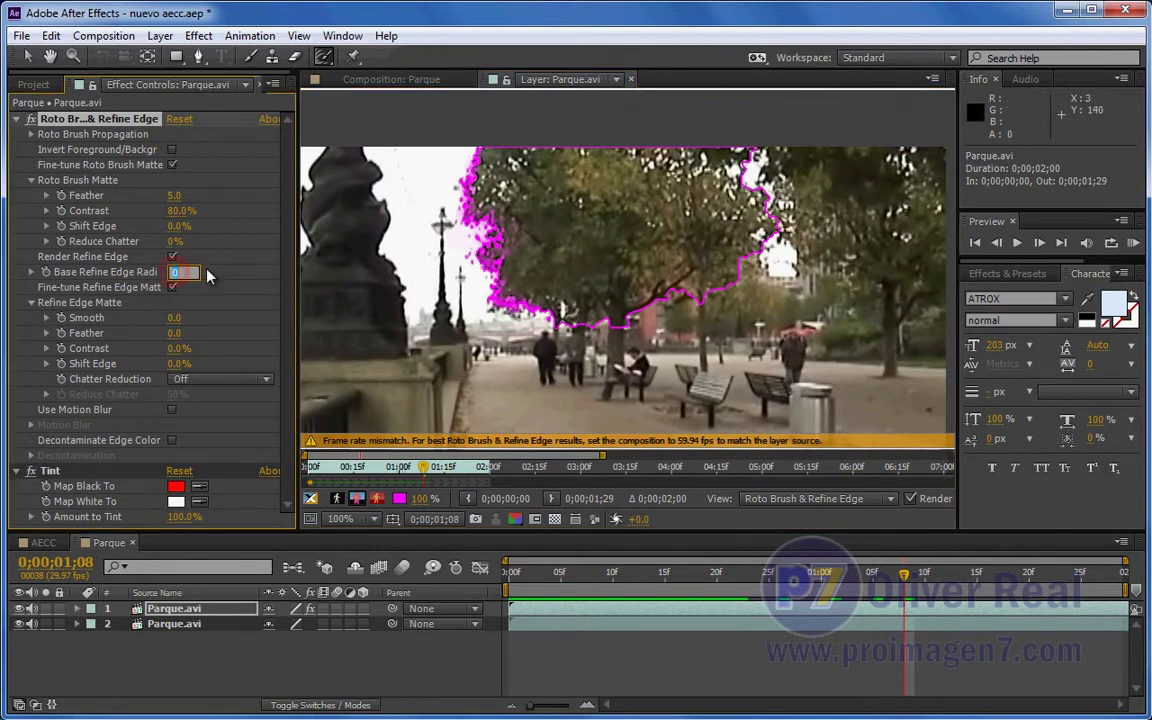
text(10)
key(Return)
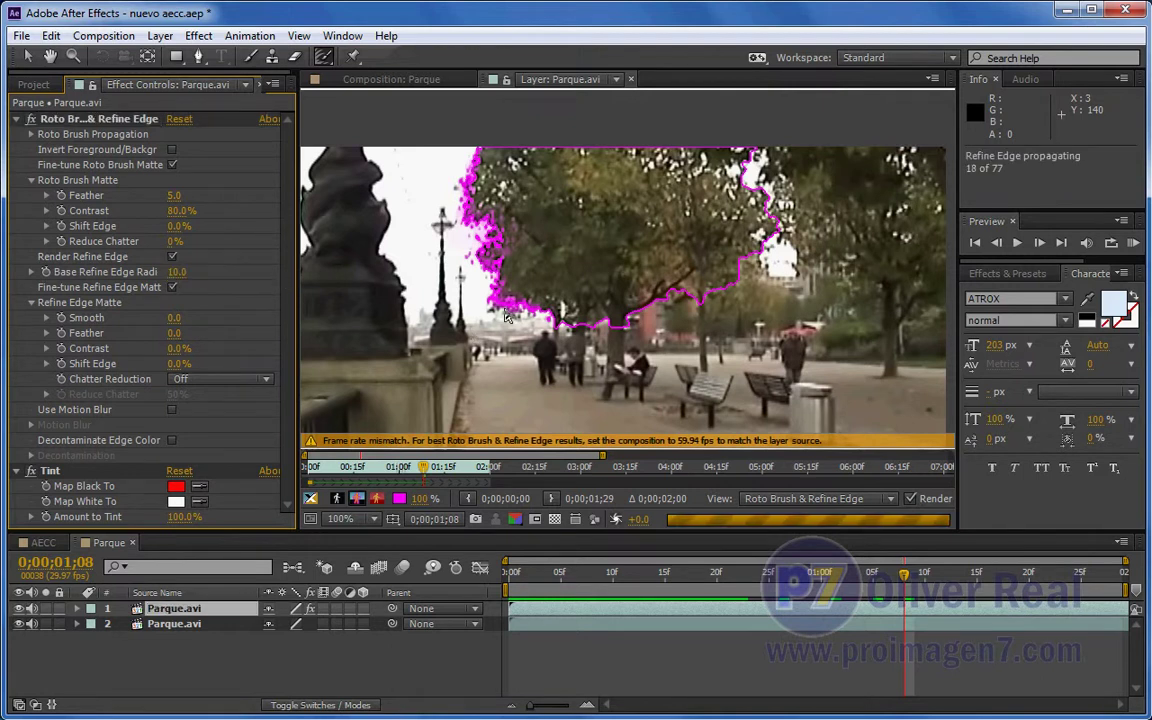
drag(318, 475, 305, 476)
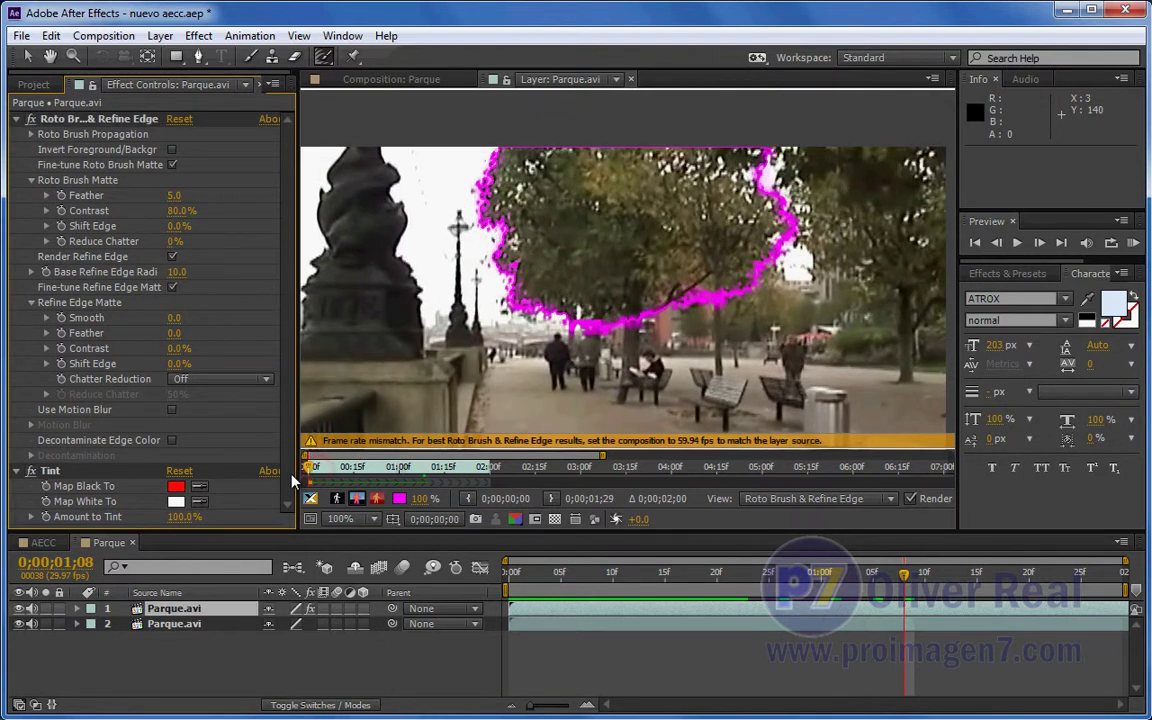
- Raise the Base Refine Edge Radius to 15 and view the result at 0;00;01;19 in the composition
click(176, 272)
text(15)
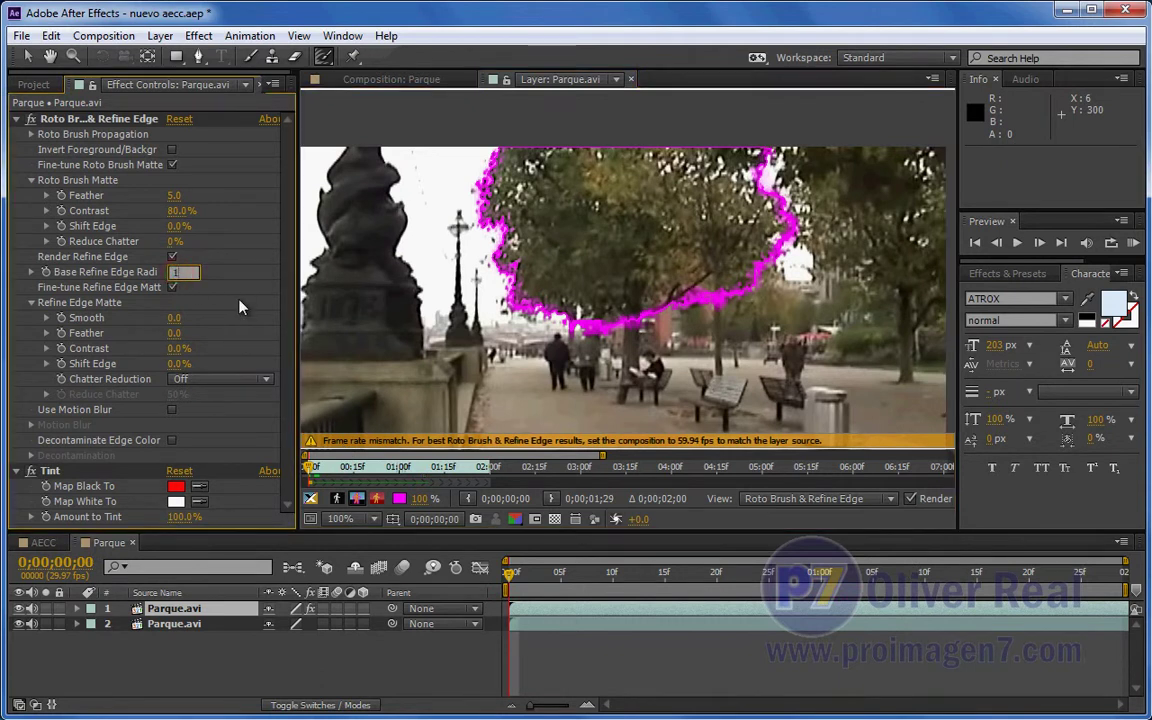
key(Return)
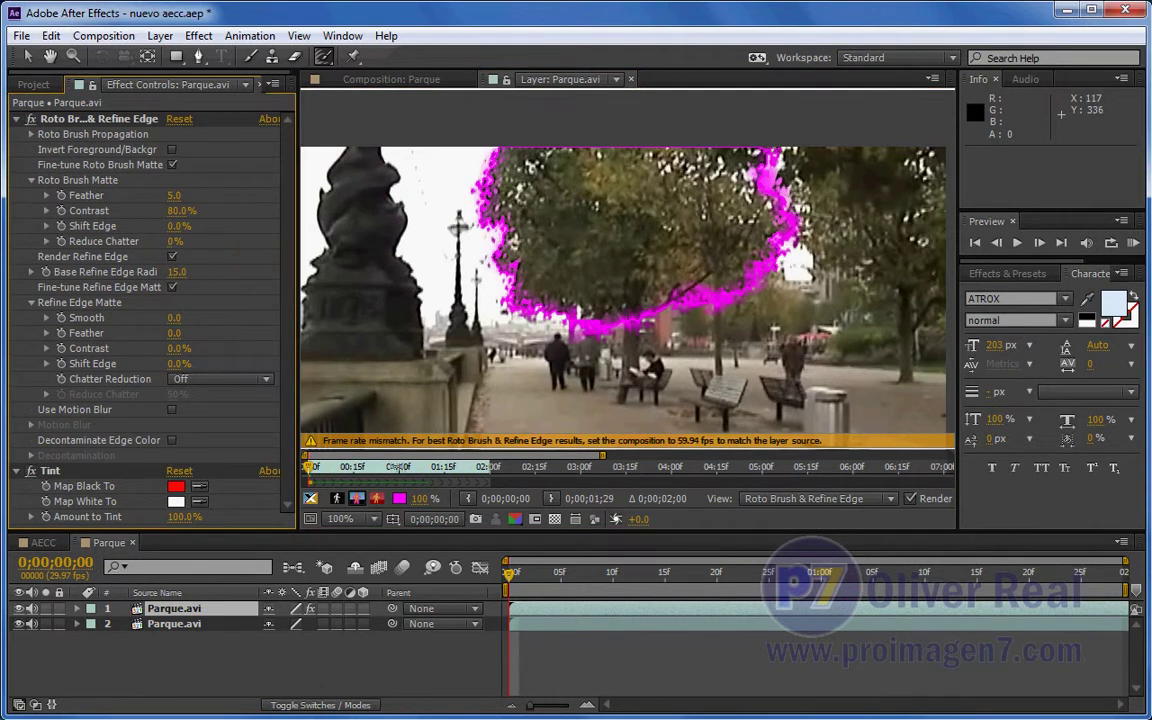
drag(435, 478, 455, 477)
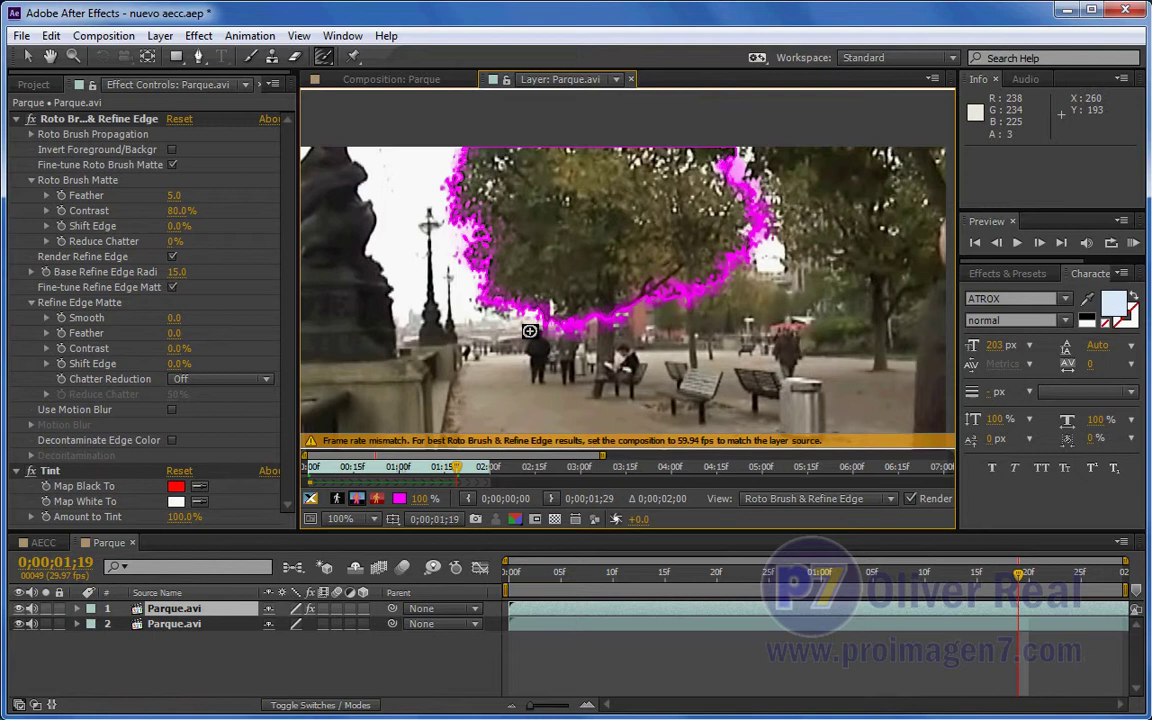
click(360, 82)
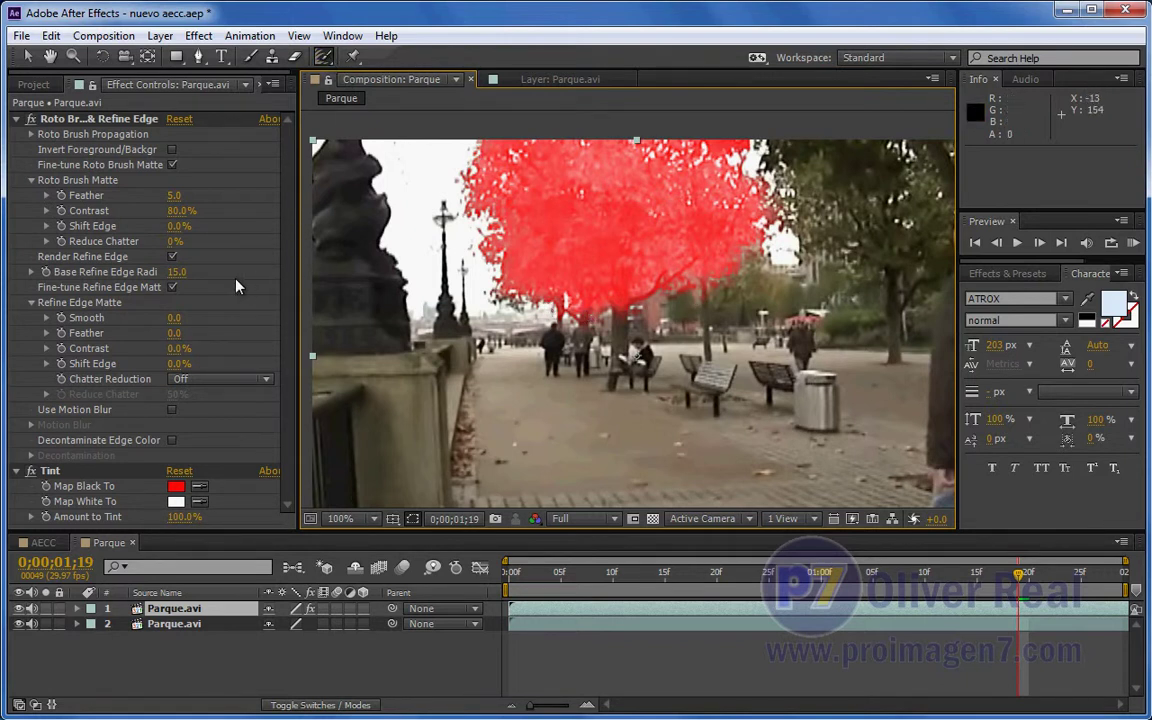
- Set the Base Refine Edge Radius to 5 and jump to 0;00;00;03 to propagate it
click(176, 276)
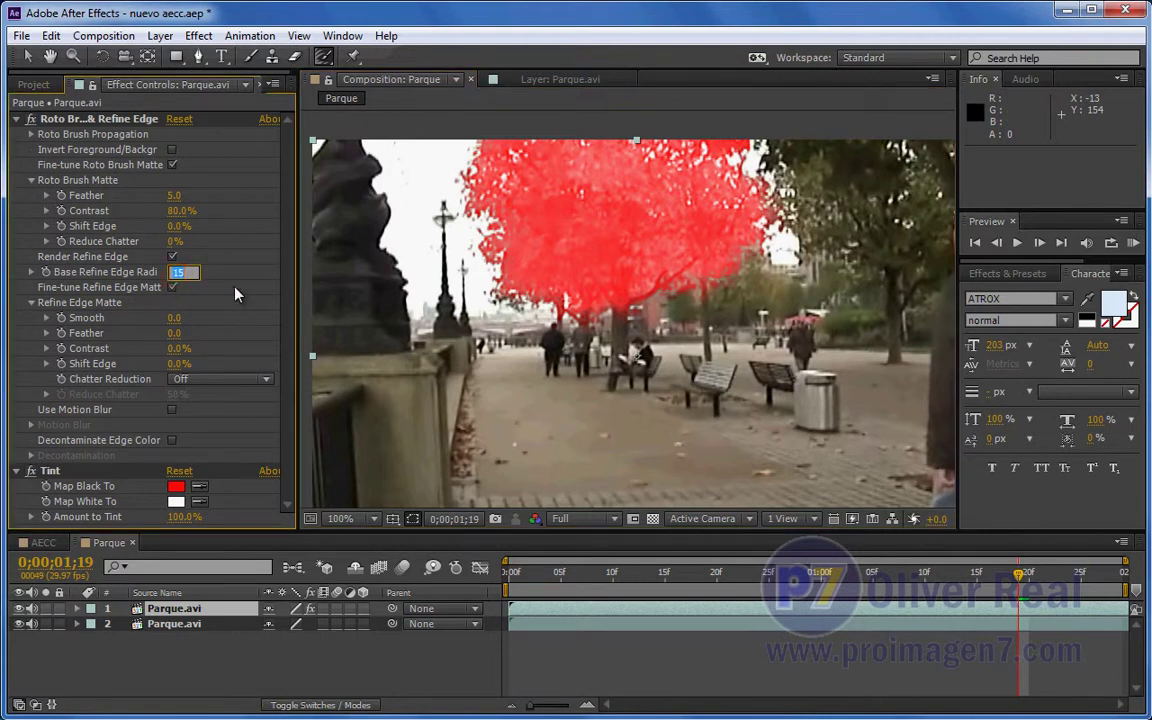
text(5)
key(Return)
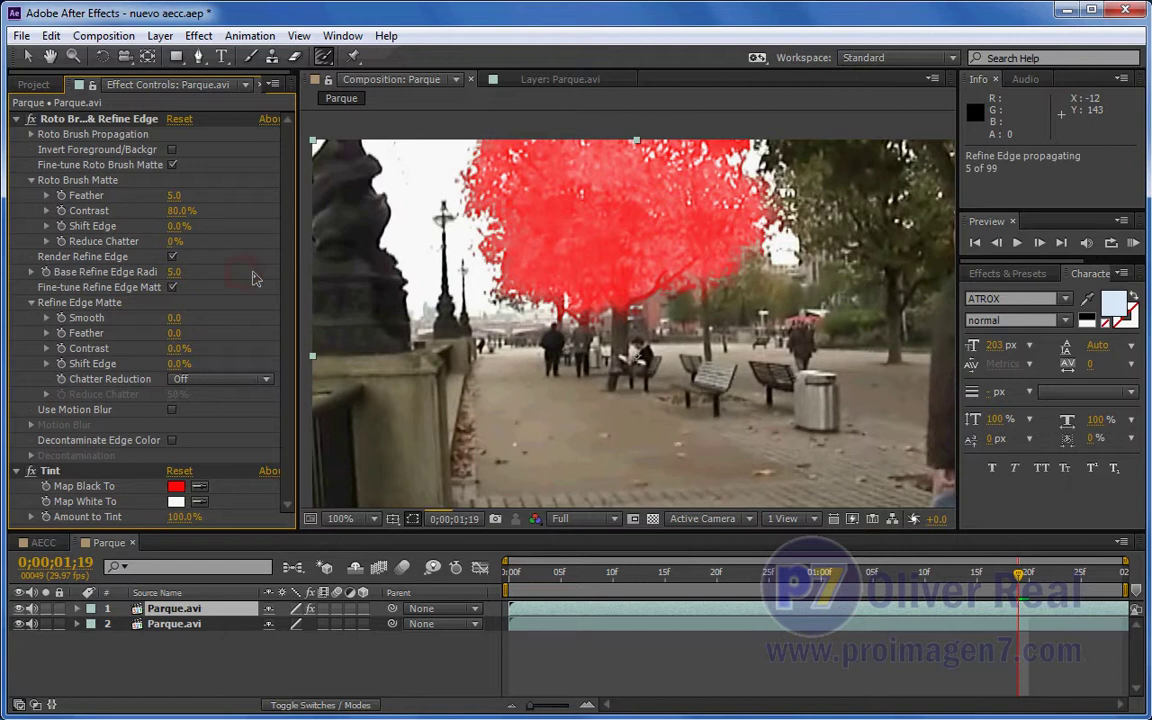
click(538, 574)
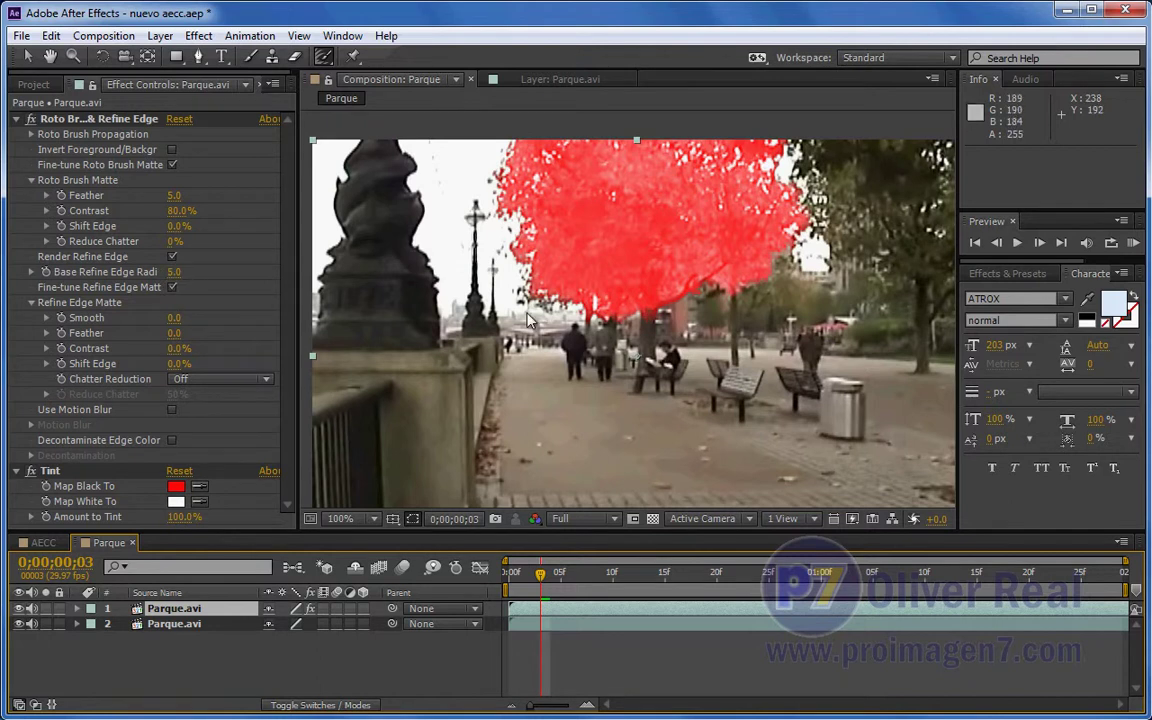
- Check the edge band in Refine Edge X-ray, set Base Refine Edge Radius to 0, and return to Parque
click(530, 79)
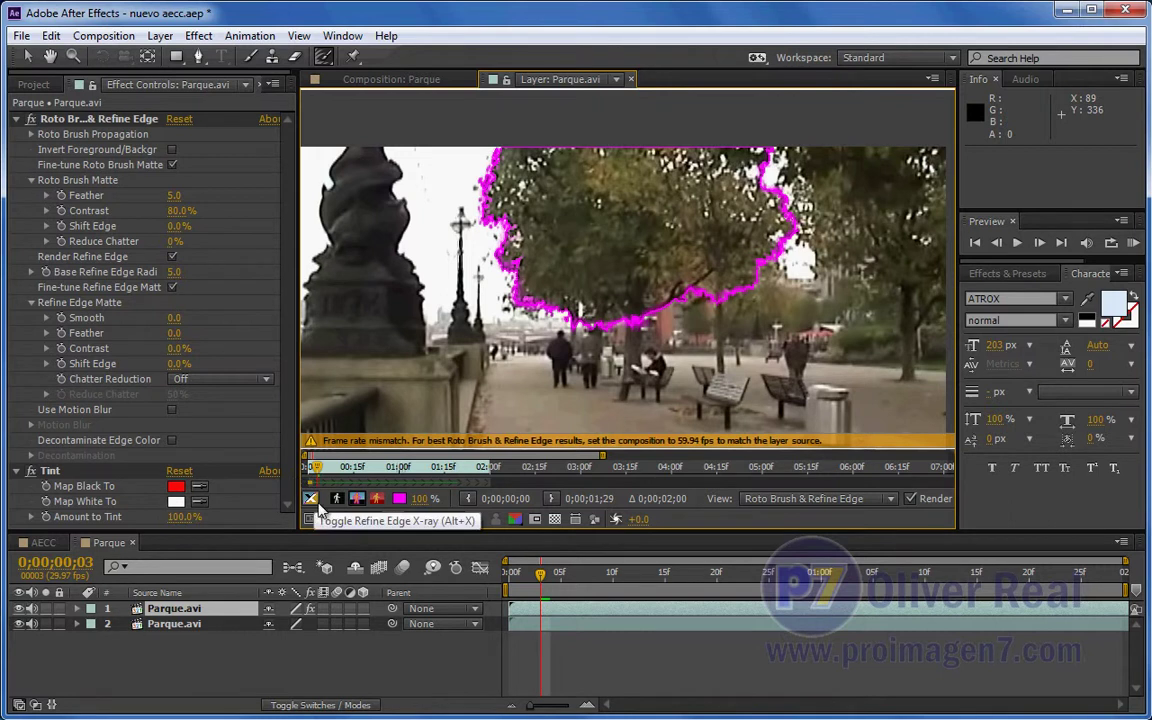
click(311, 498)
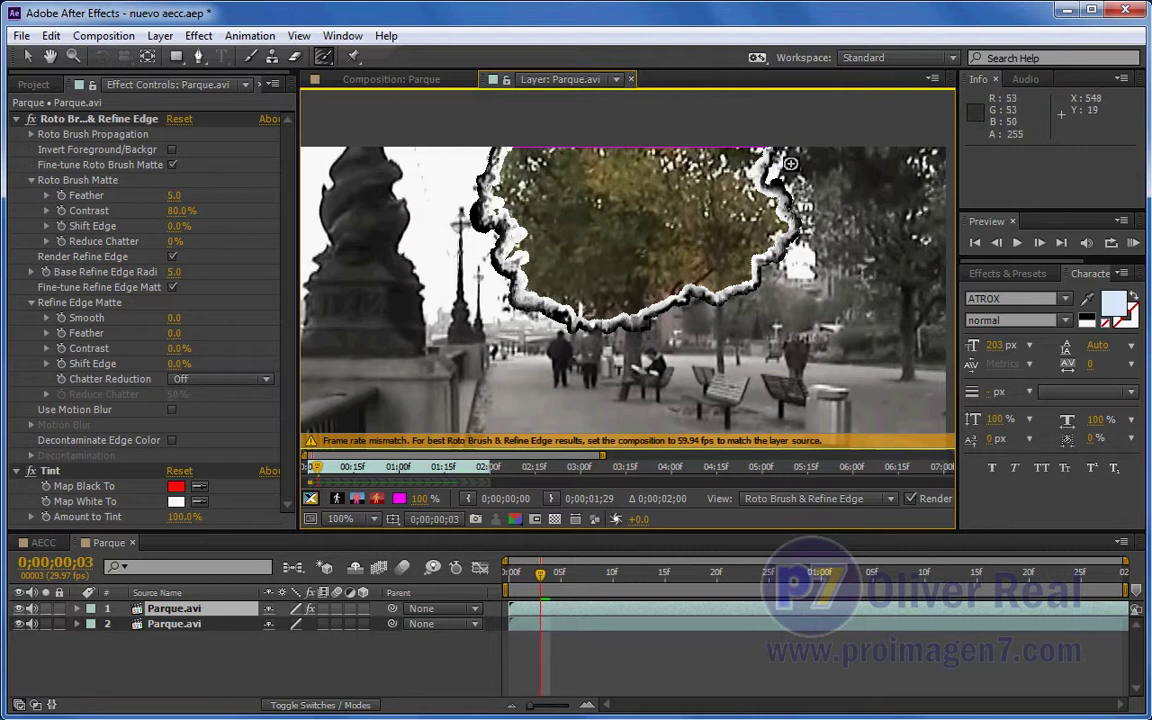
click(174, 272)
text(0)
click(222, 272)
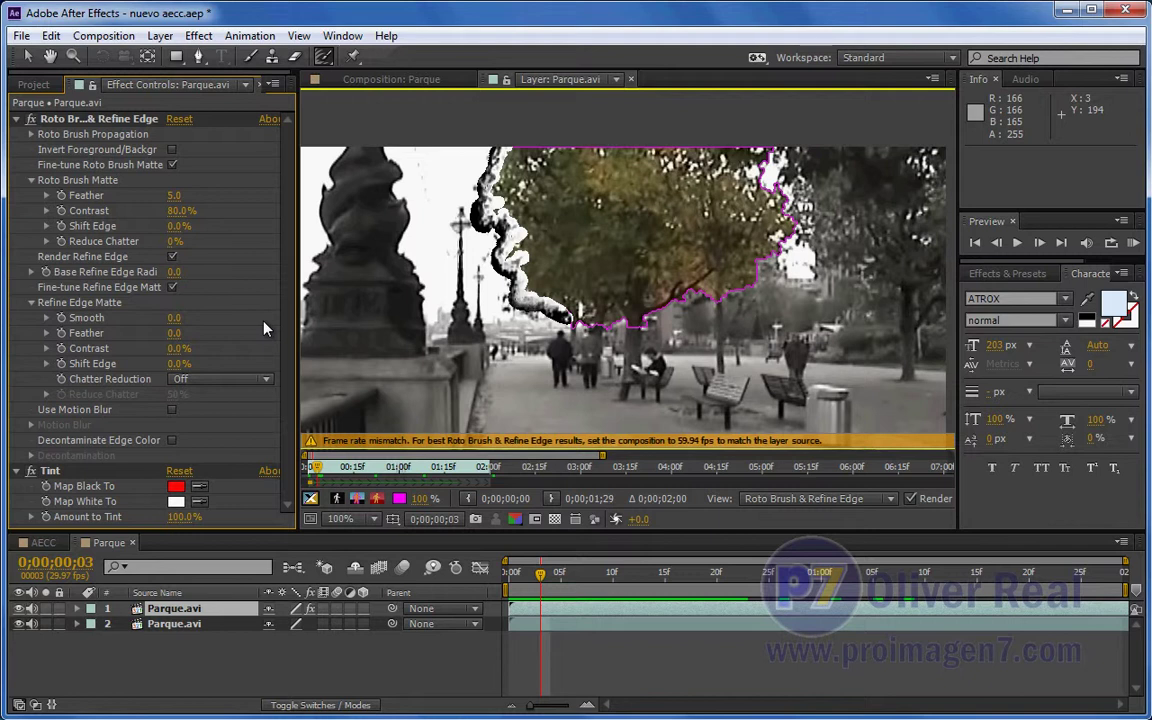
click(410, 79)
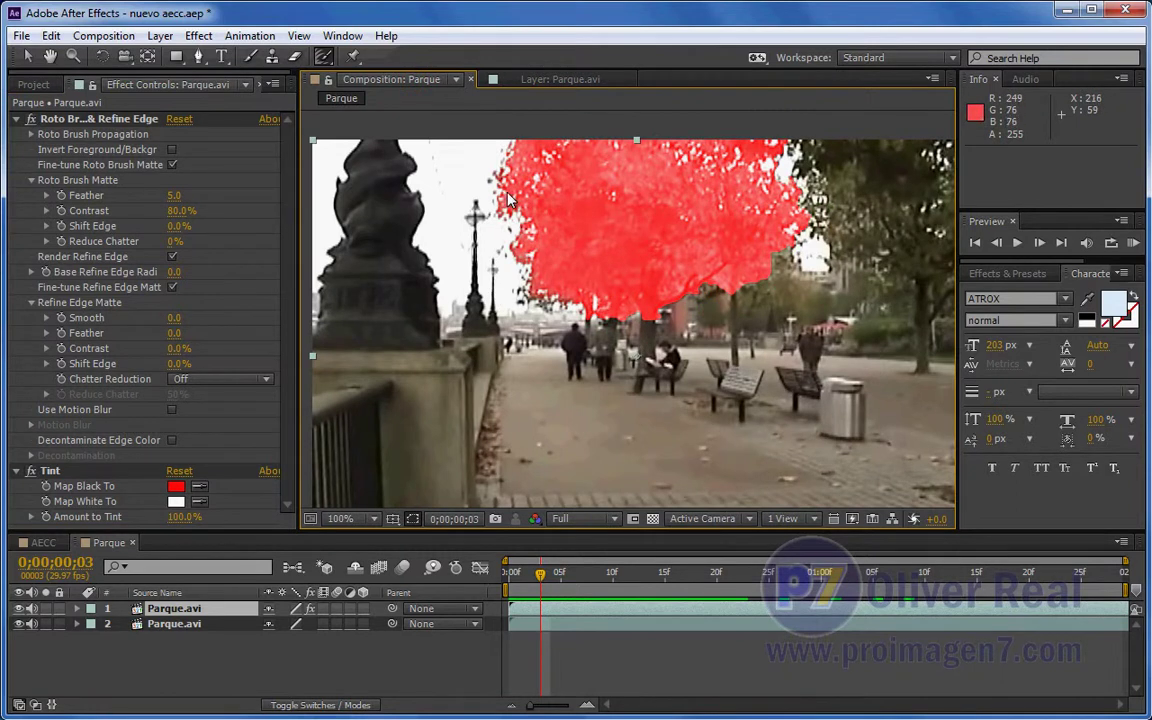